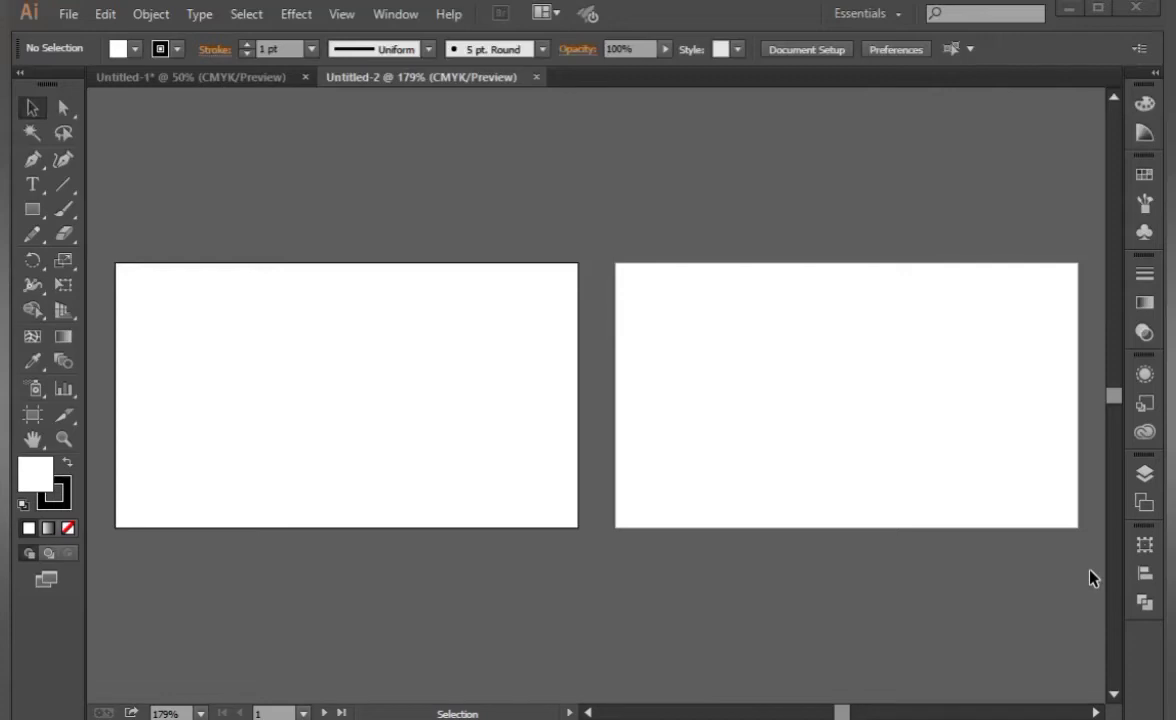
Draw a rectangle covering the left card with its stroke set to None
{"action": "left_click", "coordinate": [44, 216]}
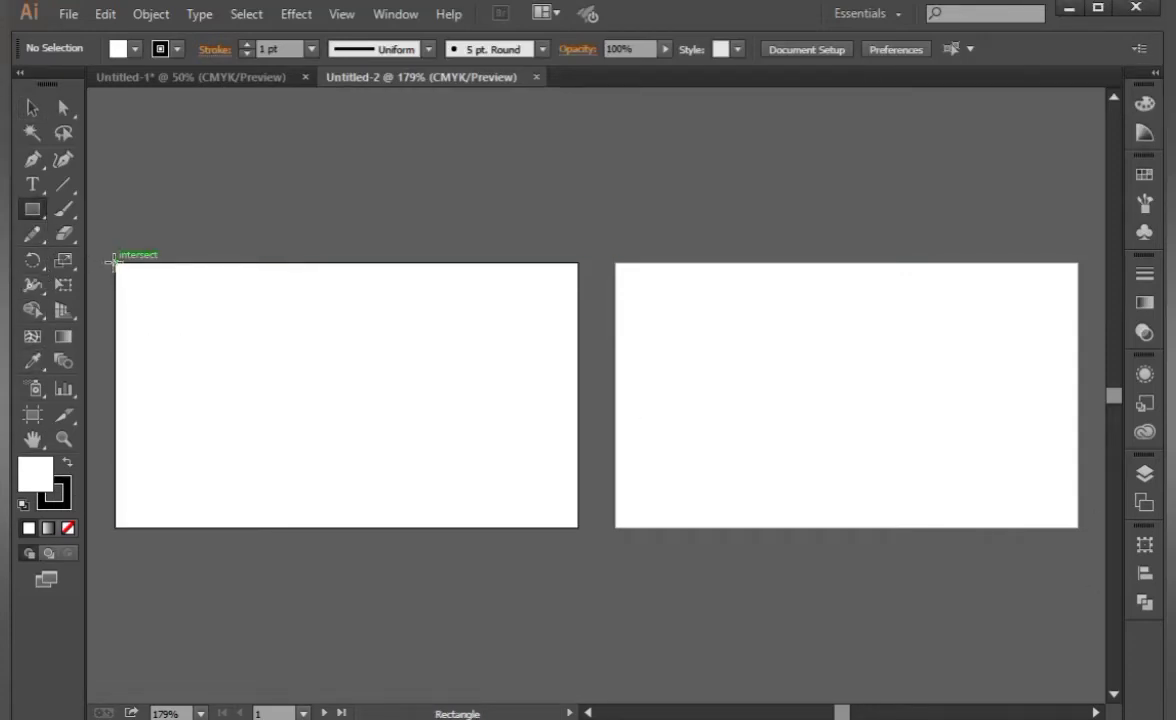
{"action": "mouse_move", "coordinate": [115, 262]}
{"action": "left_mouse_down"}
{"action": "mouse_move", "coordinate": [239, 378]}
{"action": "mouse_move", "coordinate": [579, 529]}
{"action": "left_mouse_up"}
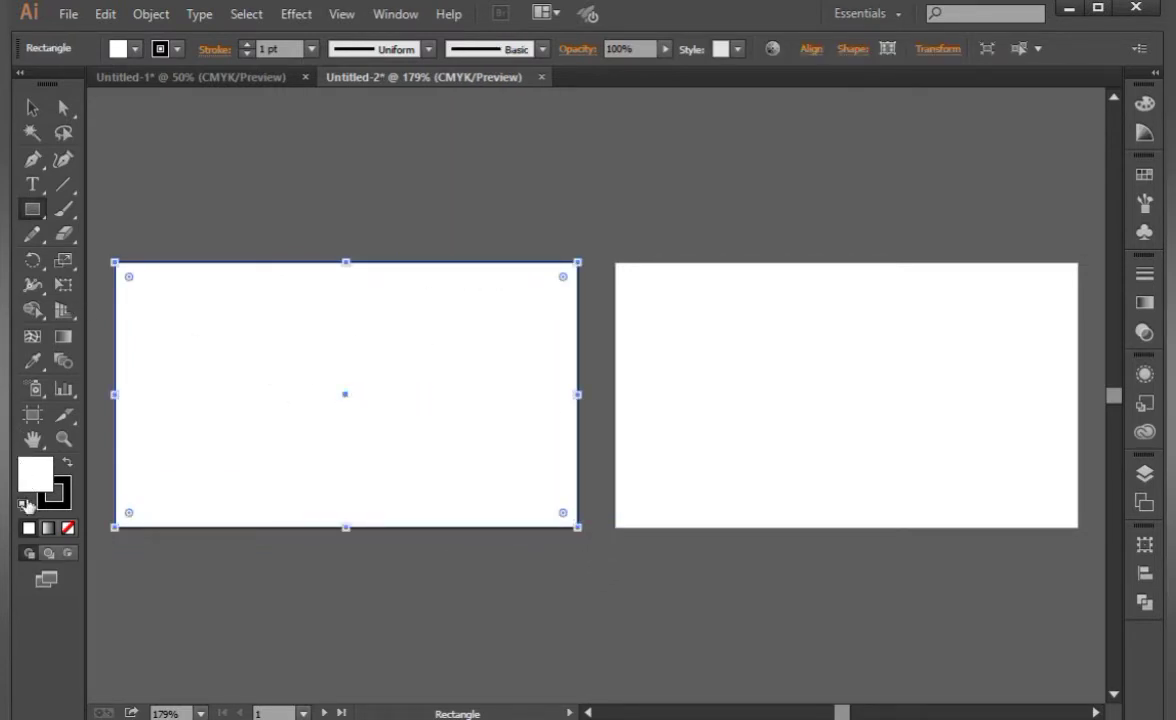
{"action": "left_click", "coordinate": [56, 484]}
{"action": "left_click", "coordinate": [71, 530]}
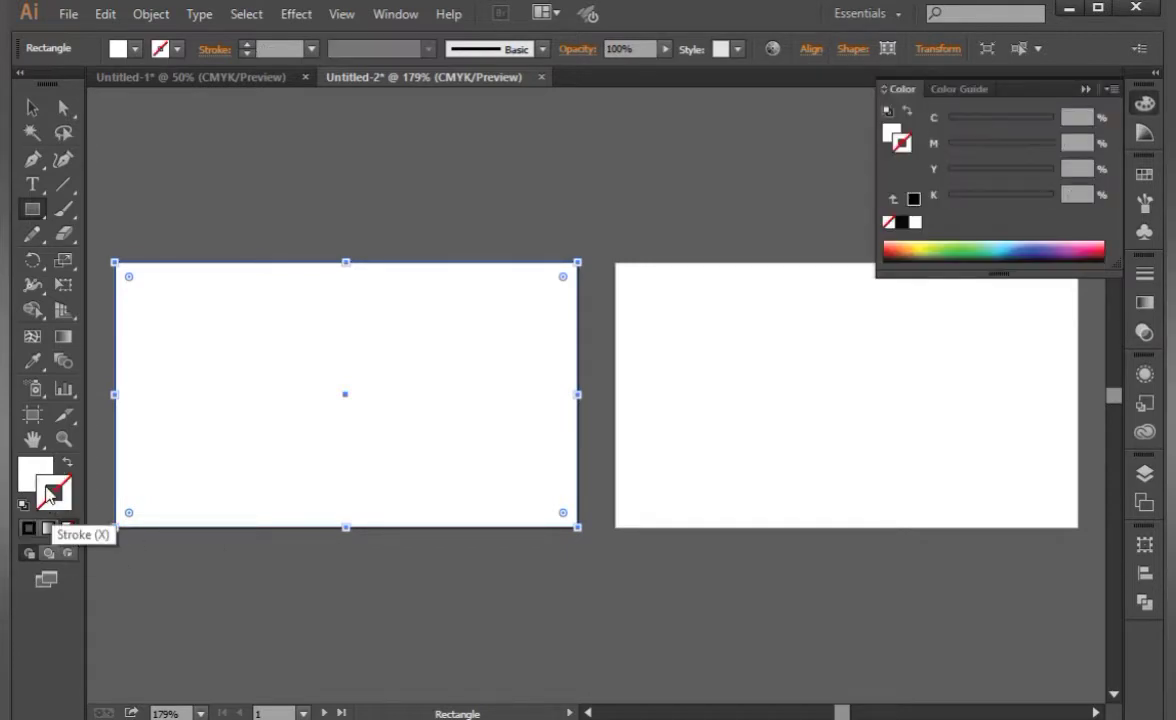
Fill the rectangle with a bright green from the Color Picker, then deselect it
{"action": "left_click", "coordinate": [36, 468]}
{"action": "double_click", "coordinate": [36, 472]}
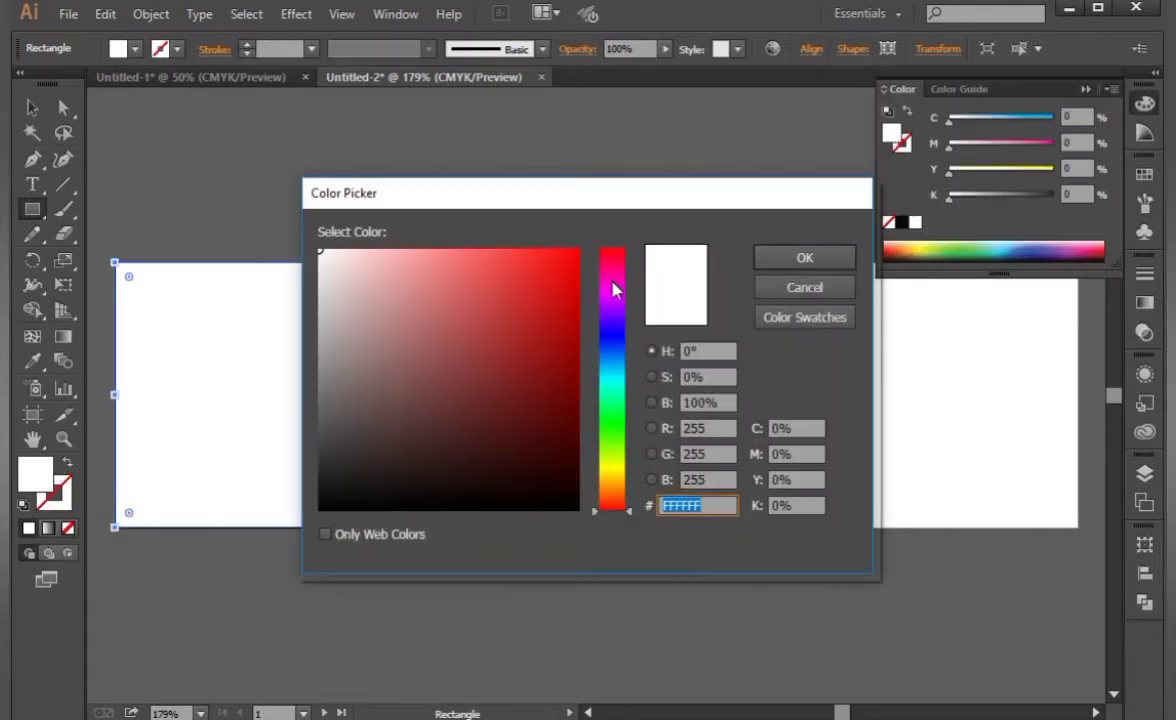
{"action": "left_click_drag", "start_coordinate": [615, 283], "coordinate": [617, 420]}
{"action": "mouse_move", "coordinate": [546, 339]}
{"action": "left_mouse_down"}
{"action": "mouse_move", "coordinate": [537, 295]}
{"action": "mouse_move", "coordinate": [551, 308]}
{"action": "left_mouse_up"}
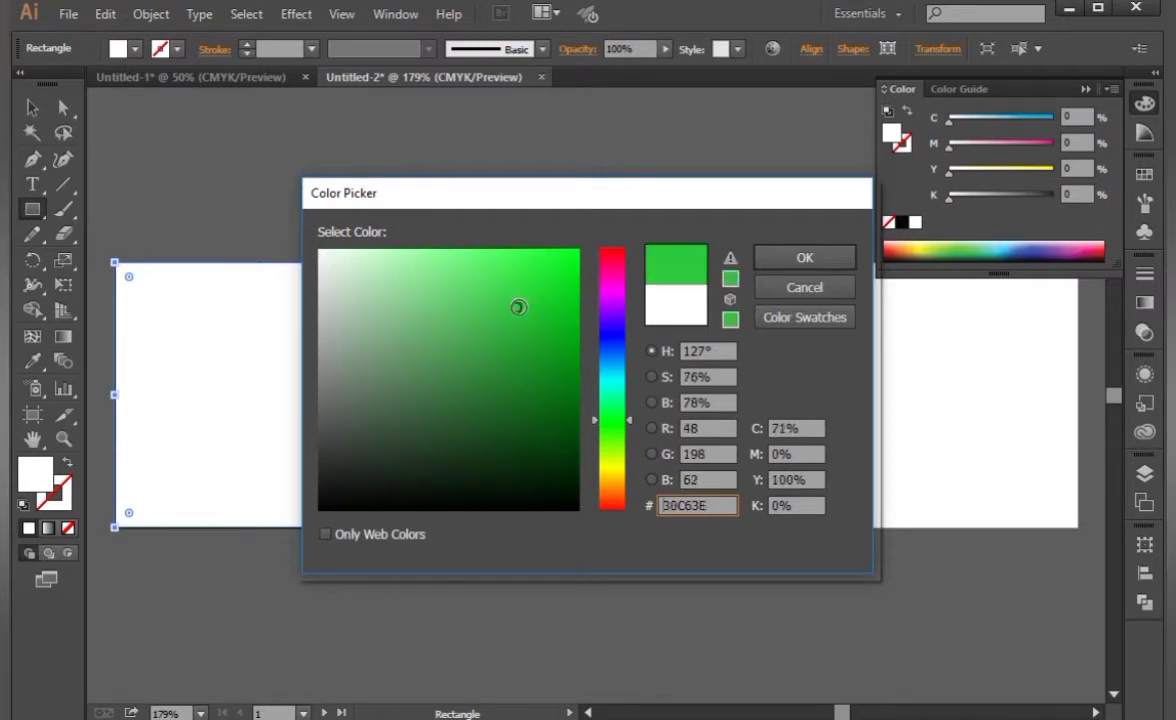
{"action": "left_click", "coordinate": [804, 257]}
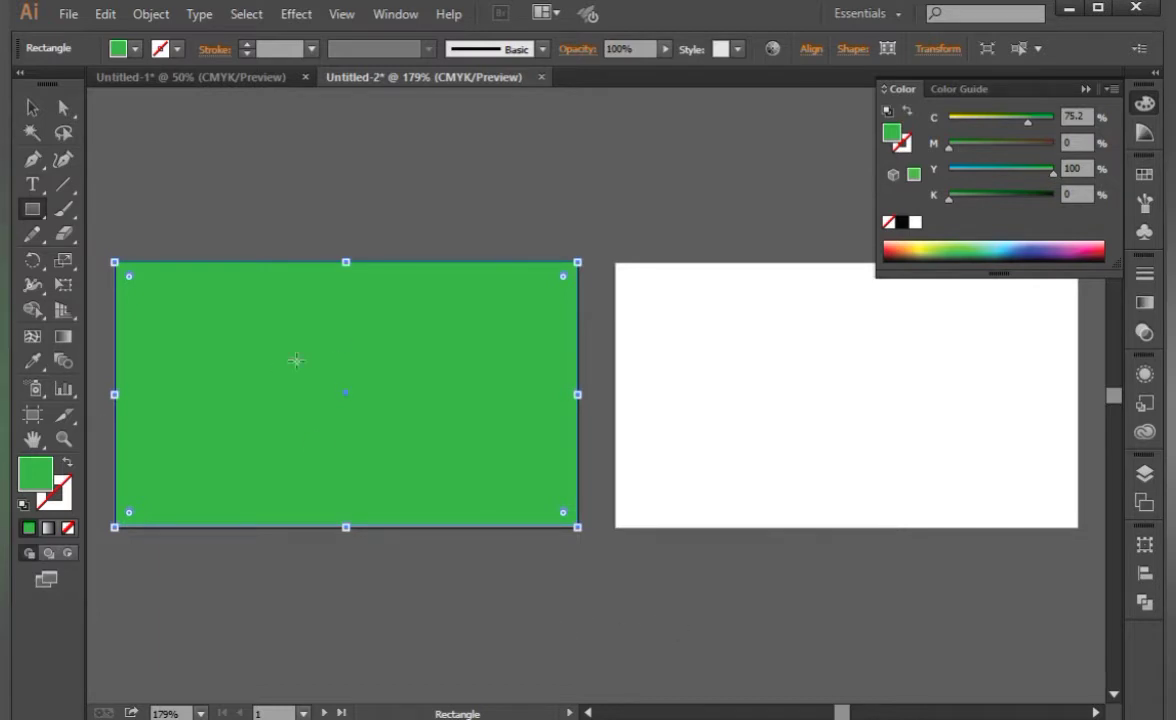
{"action": "left_click", "coordinate": [32, 107]}
{"action": "left_click", "coordinate": [258, 180]}
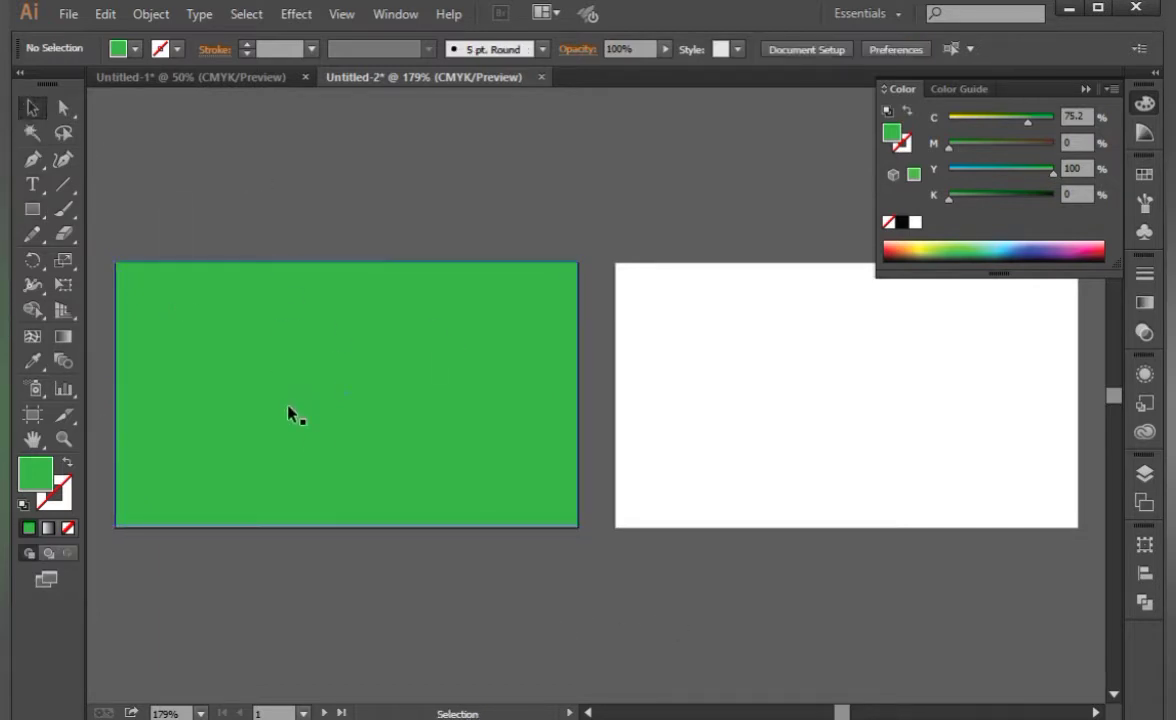
Alt+Shift-drag a copy of the green rectangle onto the right card, then check both rectangles
{"action": "mouse_move", "coordinate": [288, 412]}
{"action": "left_mouse_down"}
{"action": "mouse_move", "coordinate": [622, 428]}
{"action": "mouse_move", "coordinate": [788, 416]}
{"action": "left_mouse_up"}
{"action": "left_click", "coordinate": [690, 234]}
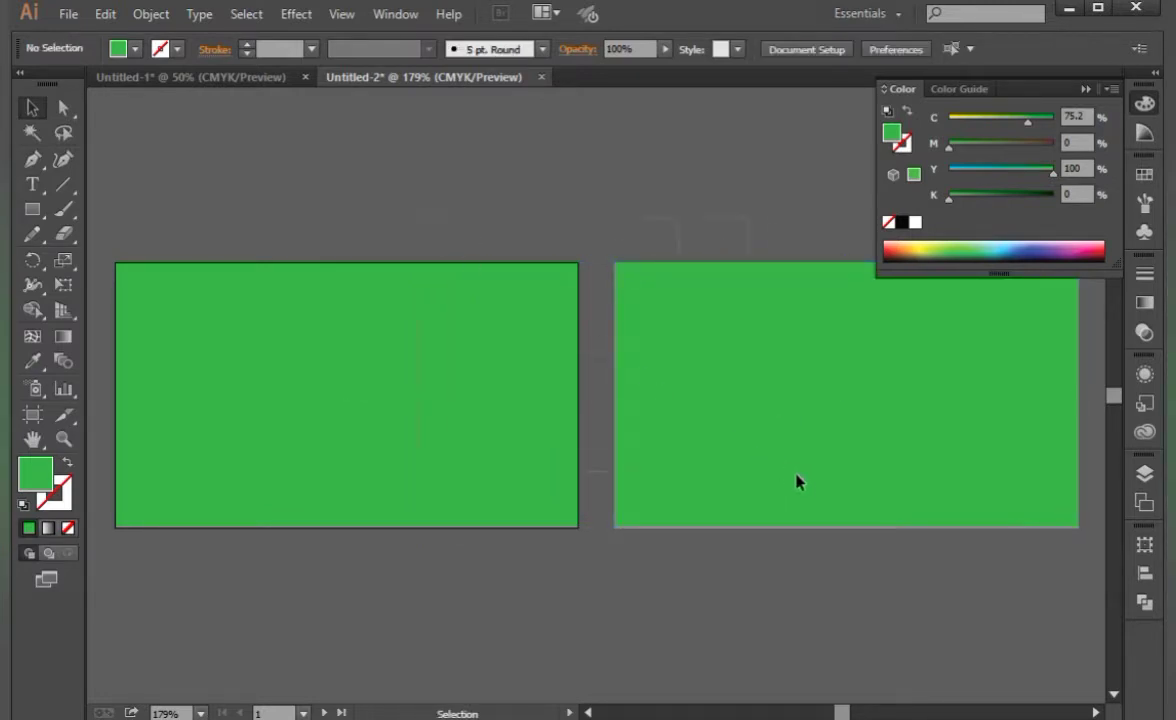
{"action": "key", "text": "ctrl+a"}
{"action": "key", "text": "ctrl"}
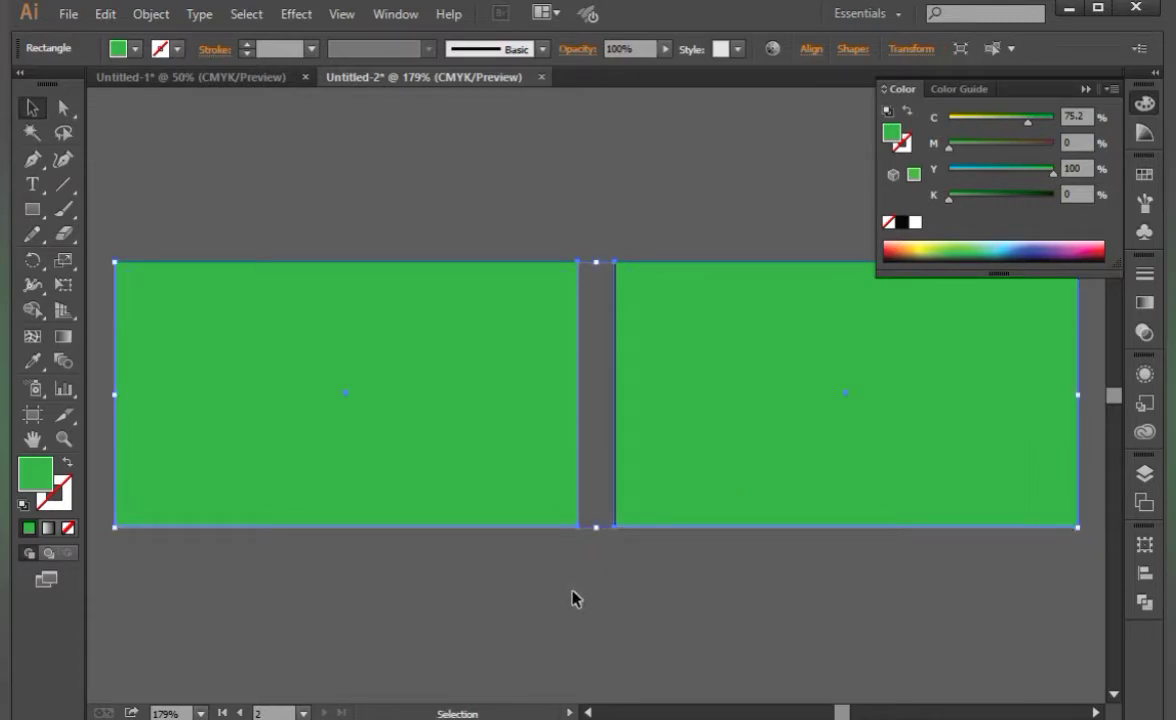
{"action": "key", "text": "ctrl"}
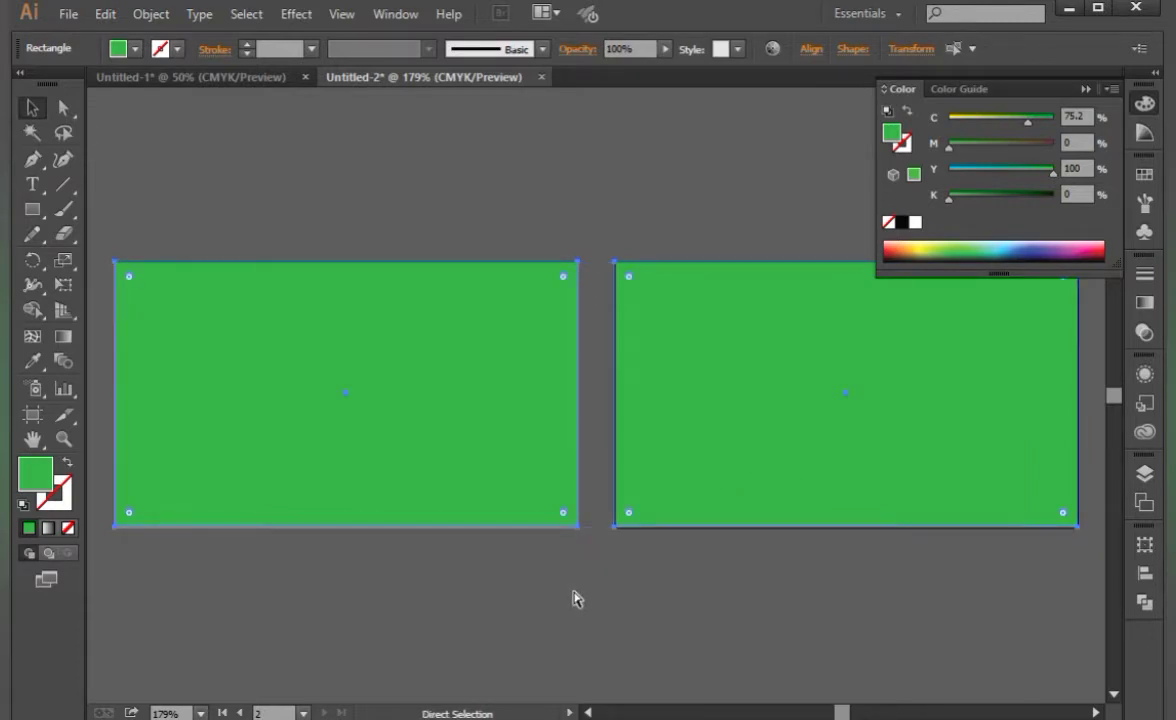
{"action": "left_click", "coordinate": [577, 598], "text": "ctrl"}
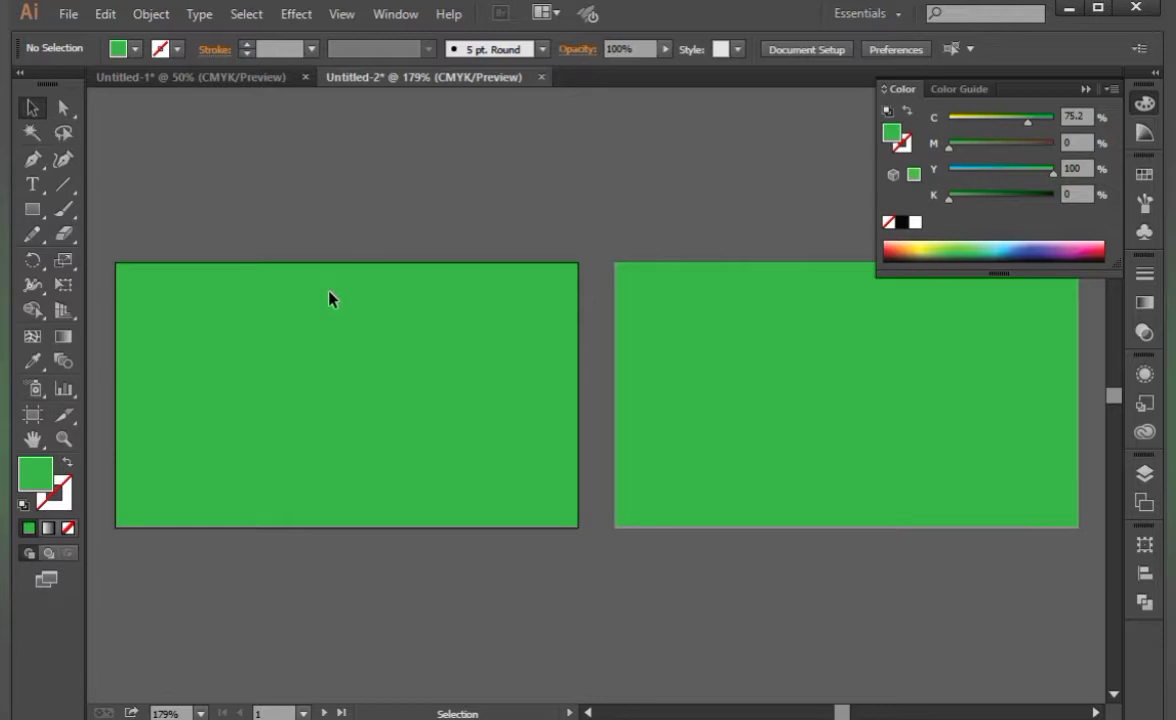
Zoom in on the left card and collapse the Color panel
{"action": "key", "text": "ctrl+0"}
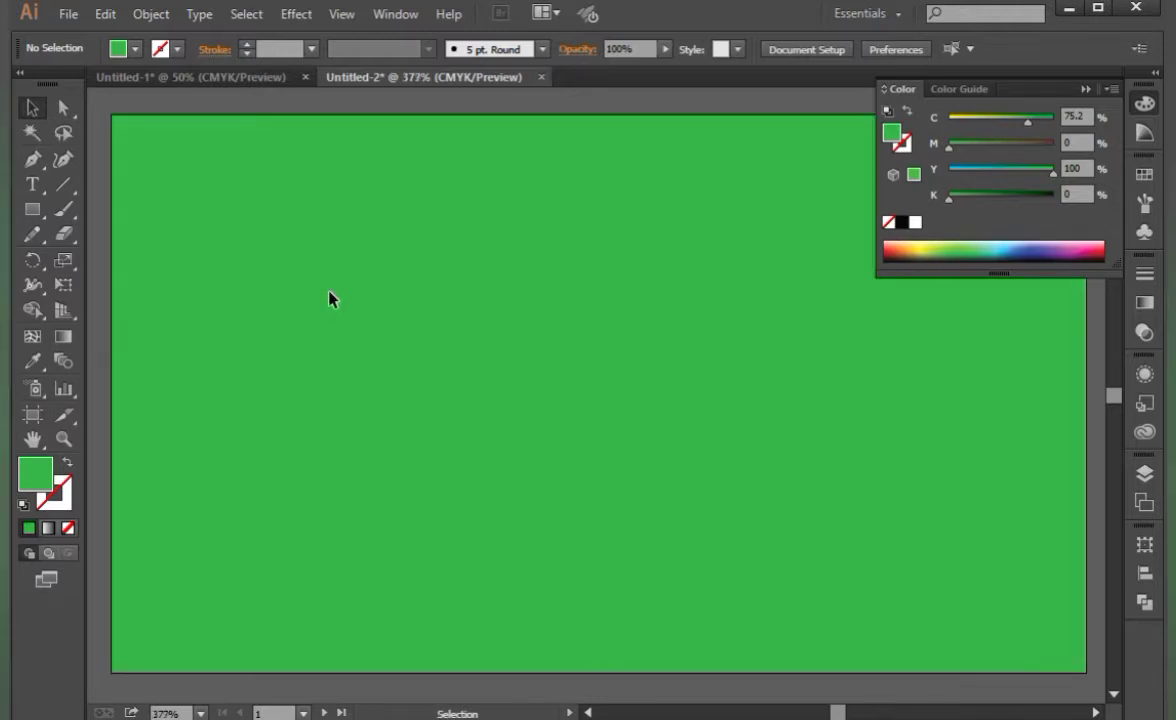
{"action": "key", "text": "ctrl+minus"}
{"action": "key", "text": "ctrl+minus"}
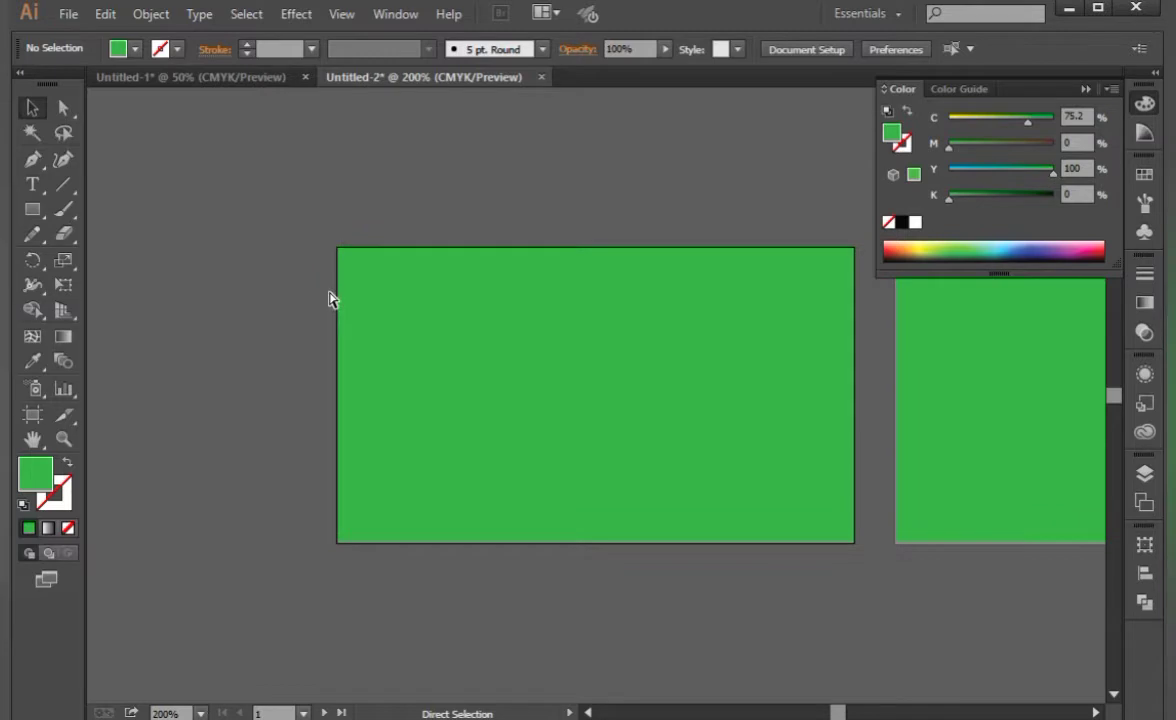
{"action": "key", "text": "ctrl+0"}
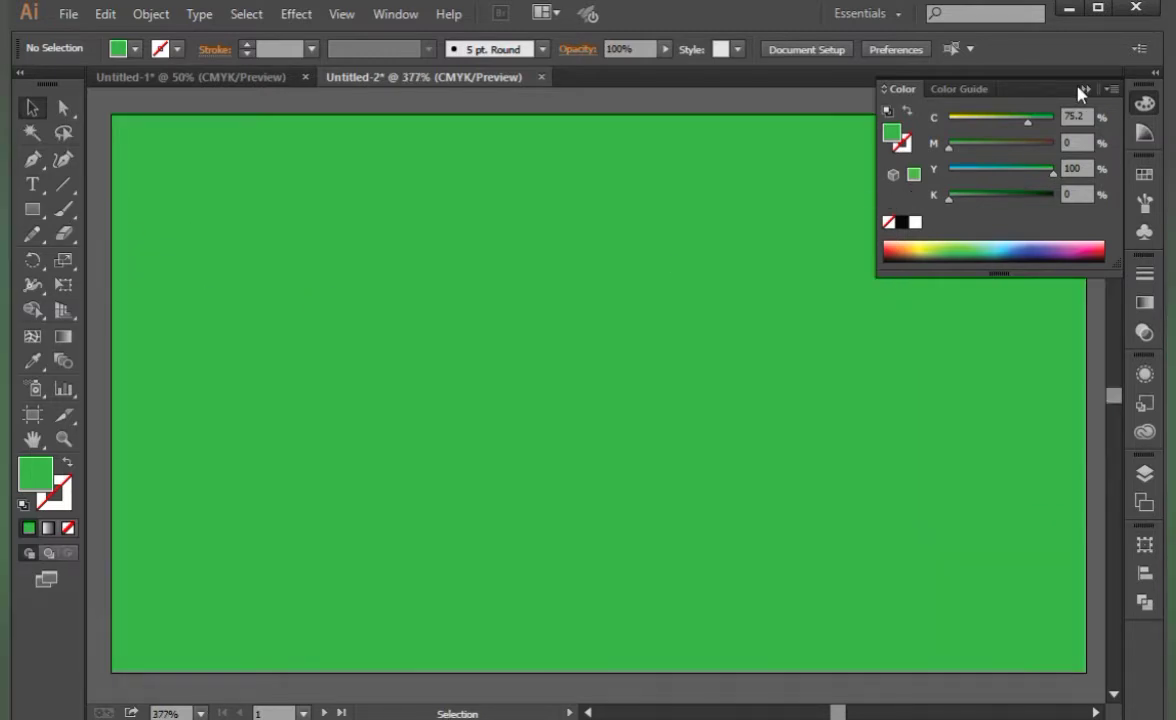
{"action": "left_click", "coordinate": [1082, 90]}
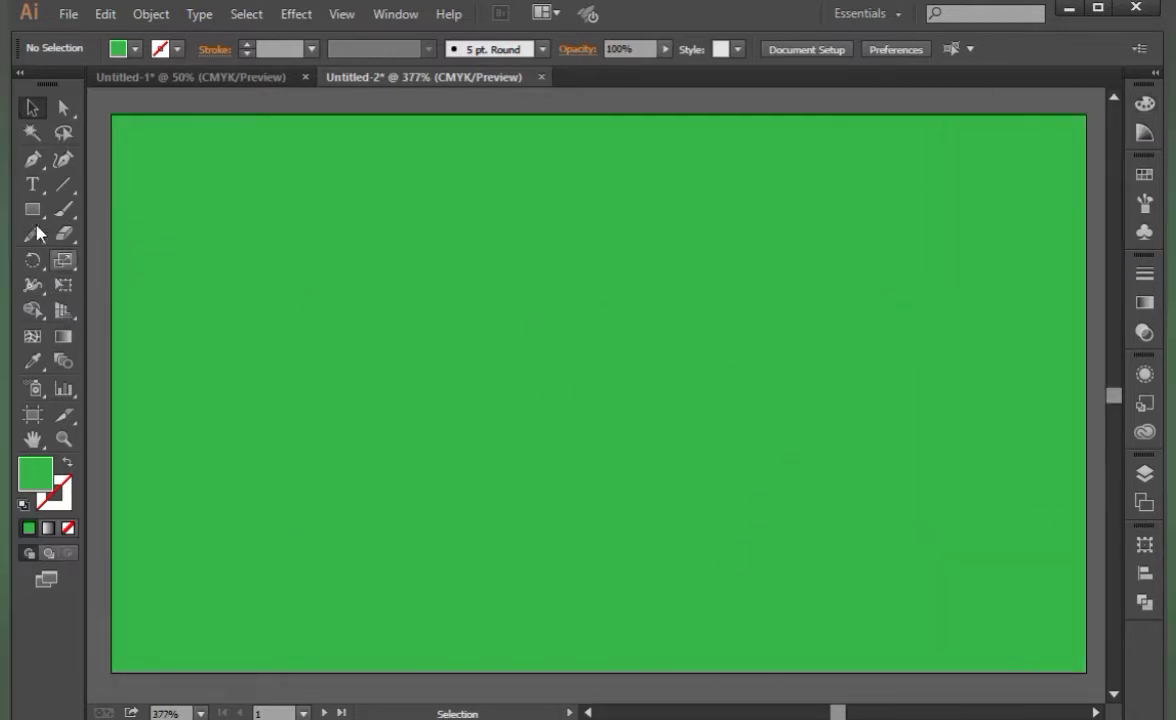
Pen a curve from the card's right edge down across its bottom edge
{"action": "left_click", "coordinate": [32, 159]}
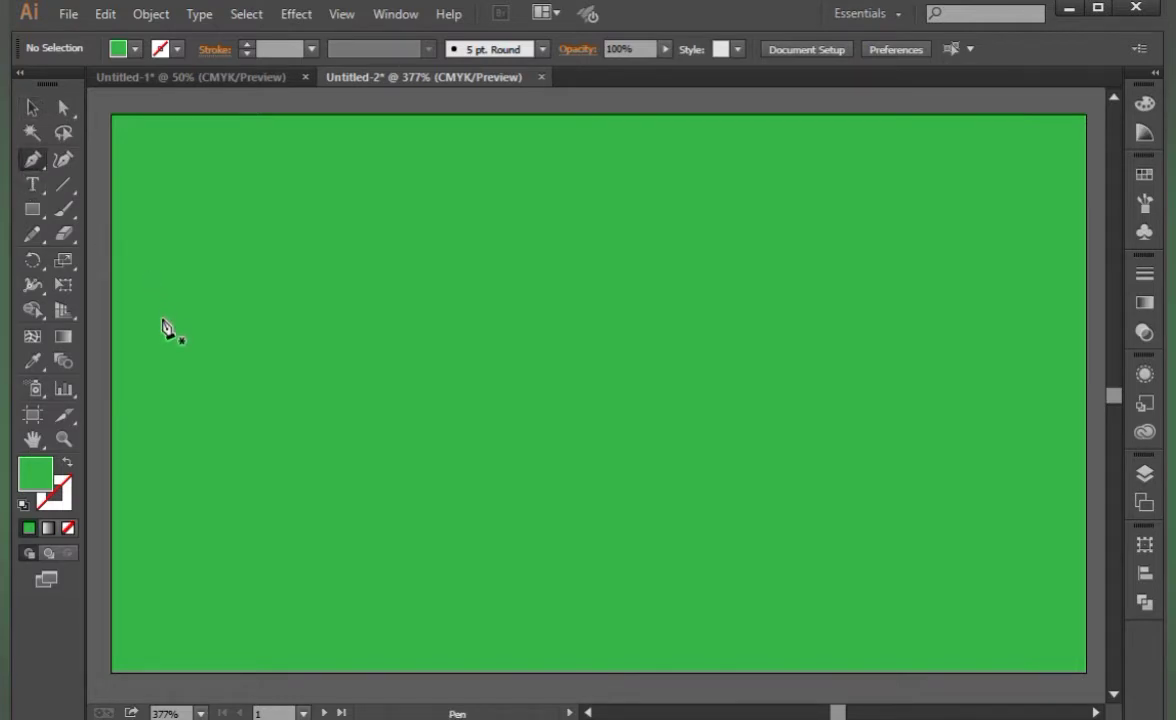
{"action": "key", "text": "ctrl+minus"}
{"action": "key", "text": "ctrl+minus"}
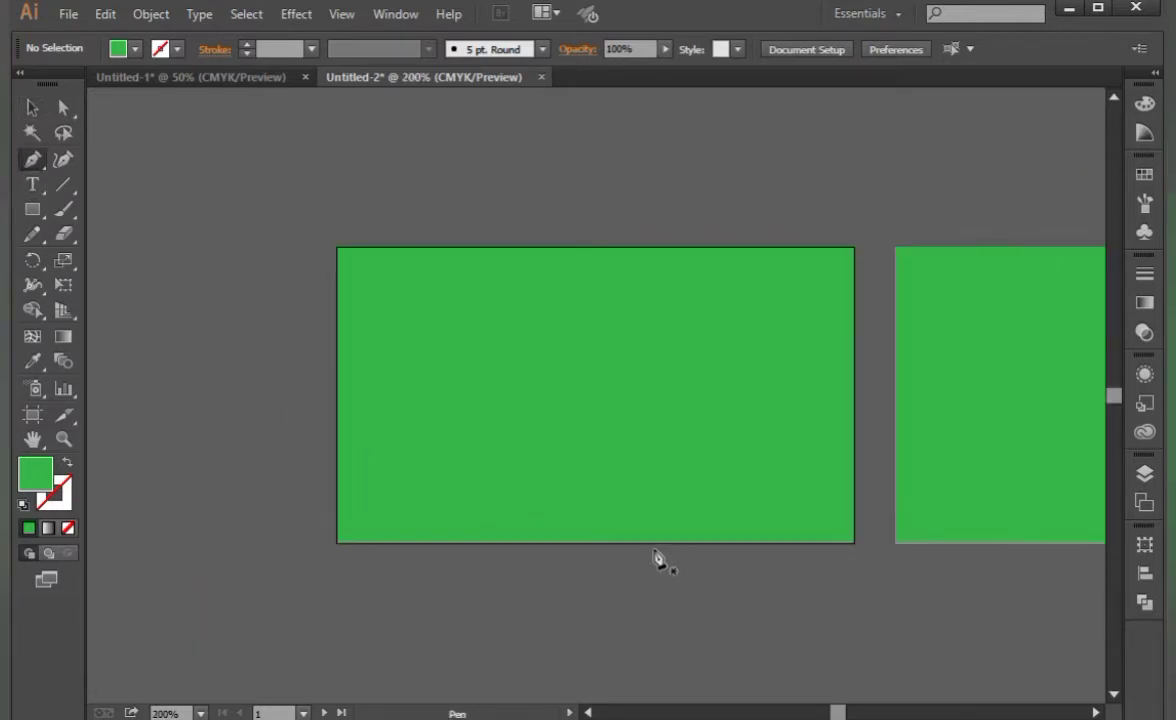
{"action": "left_click", "coordinate": [861, 444]}
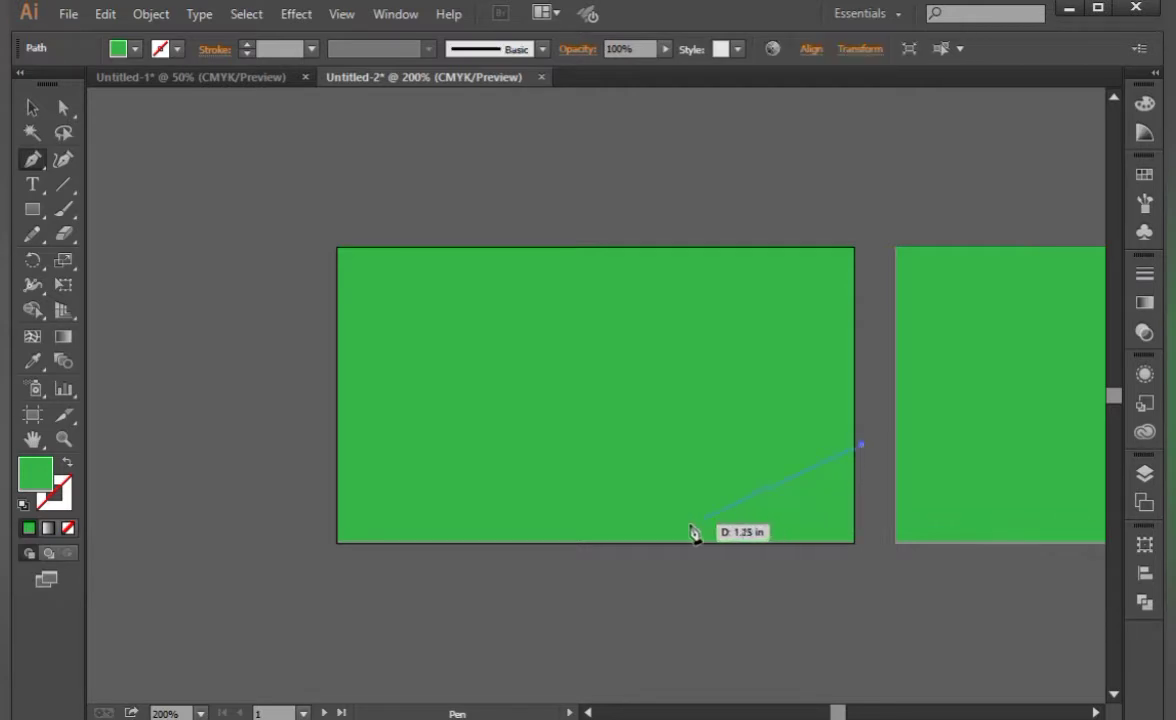
{"action": "left_click", "coordinate": [605, 523]}
{"action": "mouse_move", "coordinate": [433, 557]}
{"action": "left_mouse_down"}
{"action": "mouse_move", "coordinate": [353, 537]}
{"action": "mouse_move", "coordinate": [351, 523]}
{"action": "left_mouse_up"}
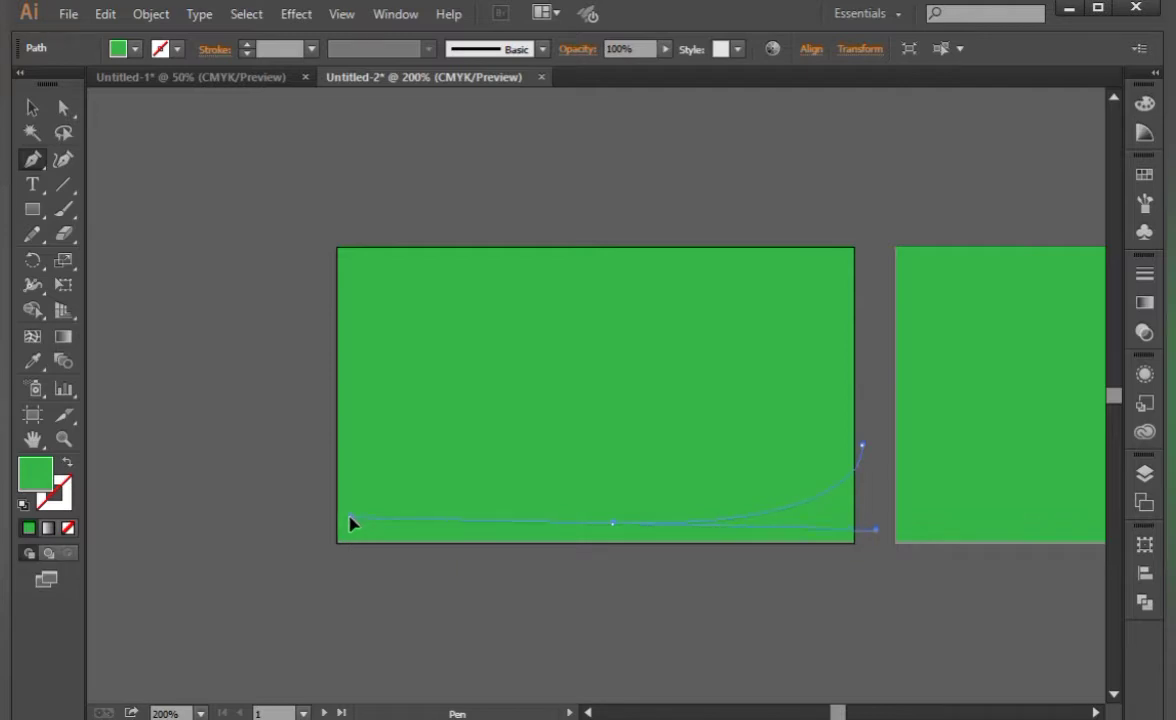
{"action": "mouse_move", "coordinate": [351, 523]}
{"action": "left_mouse_down"}
{"action": "mouse_move", "coordinate": [618, 540]}
{"action": "mouse_move", "coordinate": [337, 571]}
{"action": "left_mouse_up"}
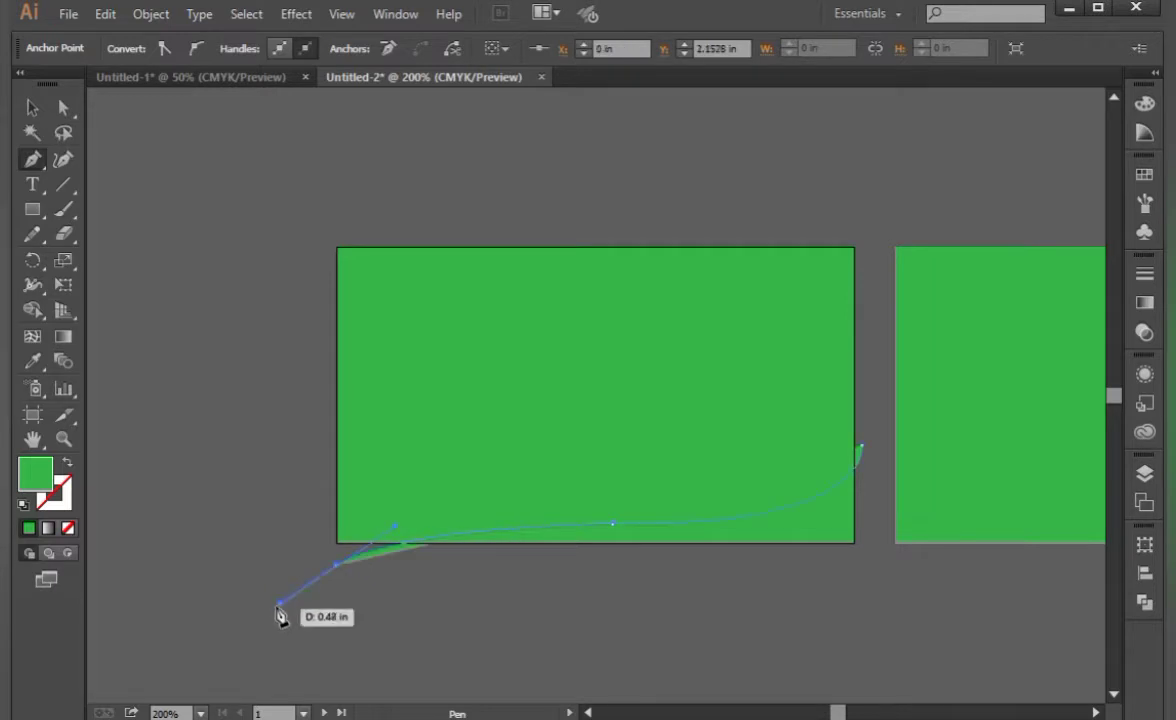
Give the curve default black stroke with no fill
{"action": "left_click", "coordinate": [32, 107]}
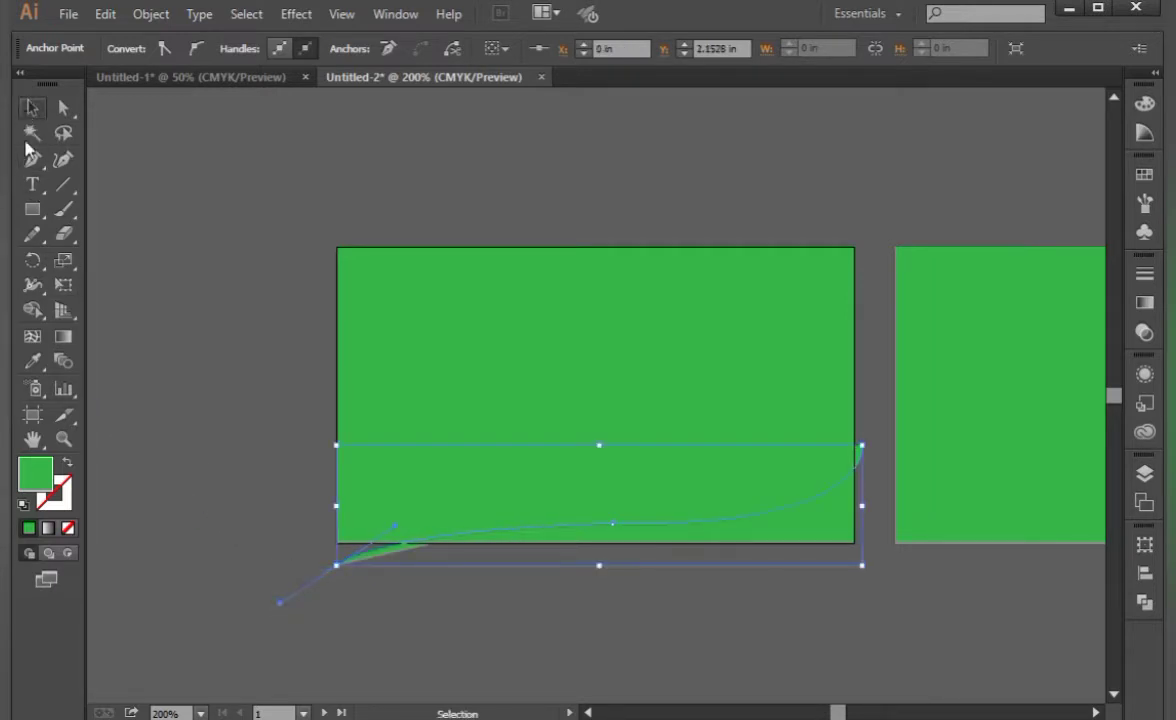
{"action": "left_click", "coordinate": [23, 504]}
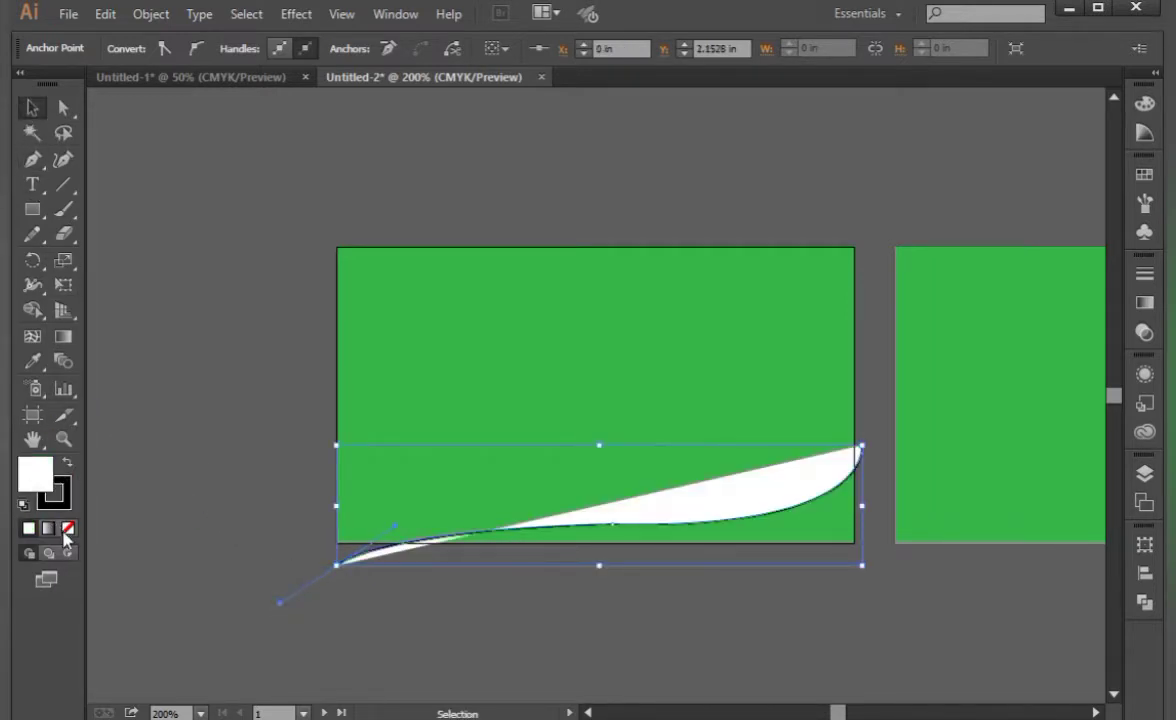
{"action": "left_click", "coordinate": [68, 527]}
{"action": "left_click", "coordinate": [58, 494]}
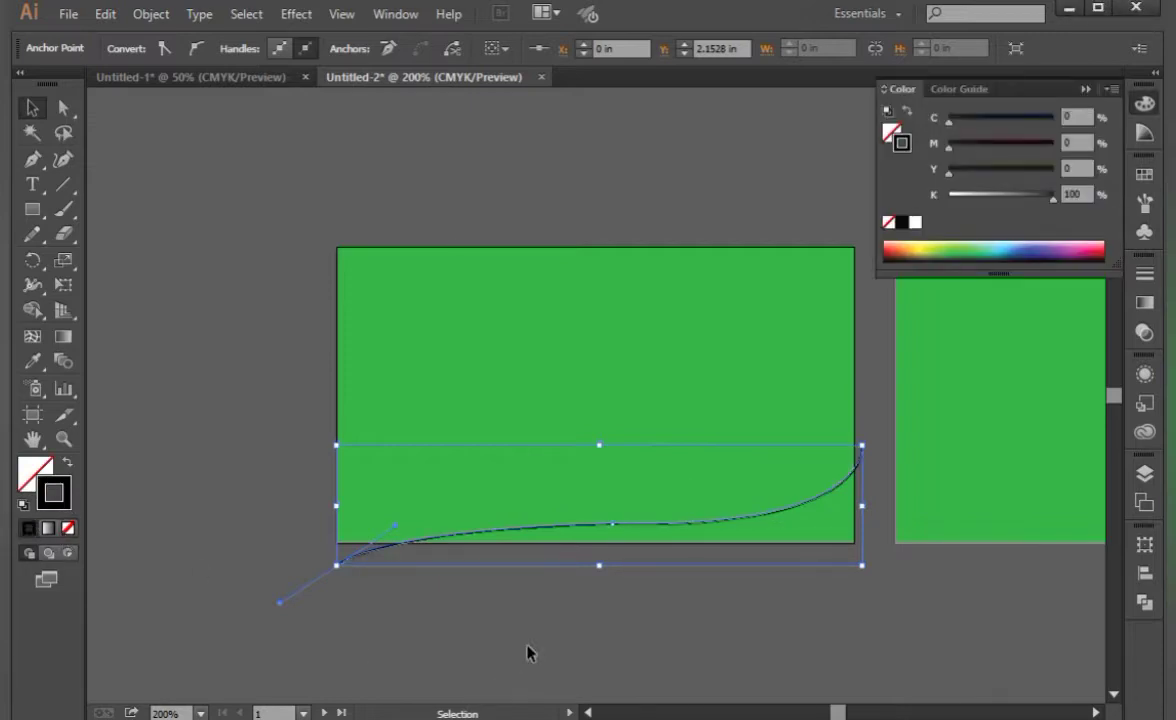
{"action": "left_click", "coordinate": [632, 590]}
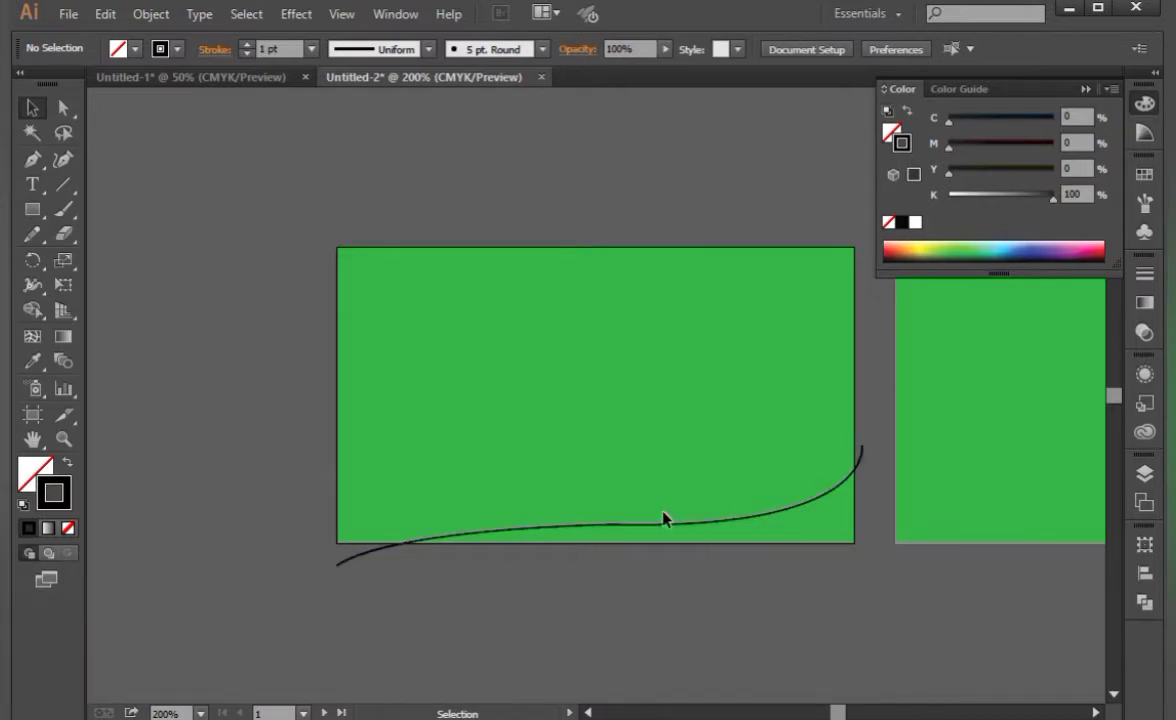
{"action": "left_click", "coordinate": [670, 533]}
With the Pen tool, draw a curve from the card's right edge to its lower middle
{"action": "left_click", "coordinate": [685, 583]}
{"action": "left_click", "coordinate": [44, 163]}
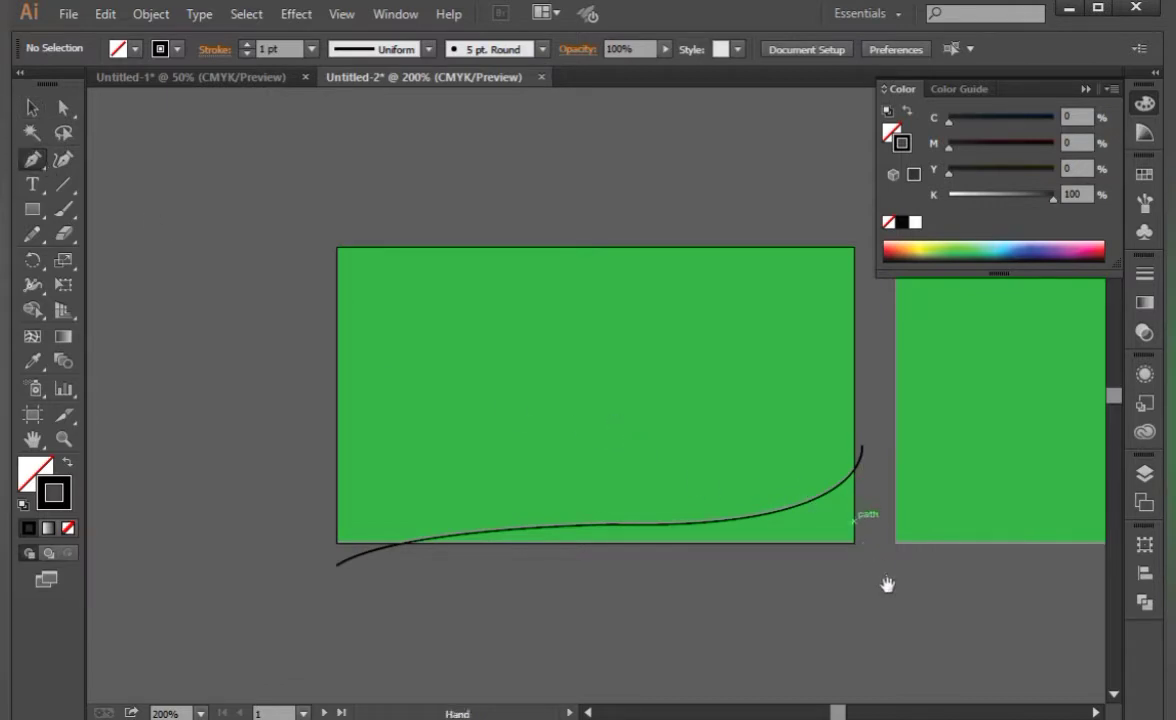
{"action": "left_click", "coordinate": [1095, 712]}
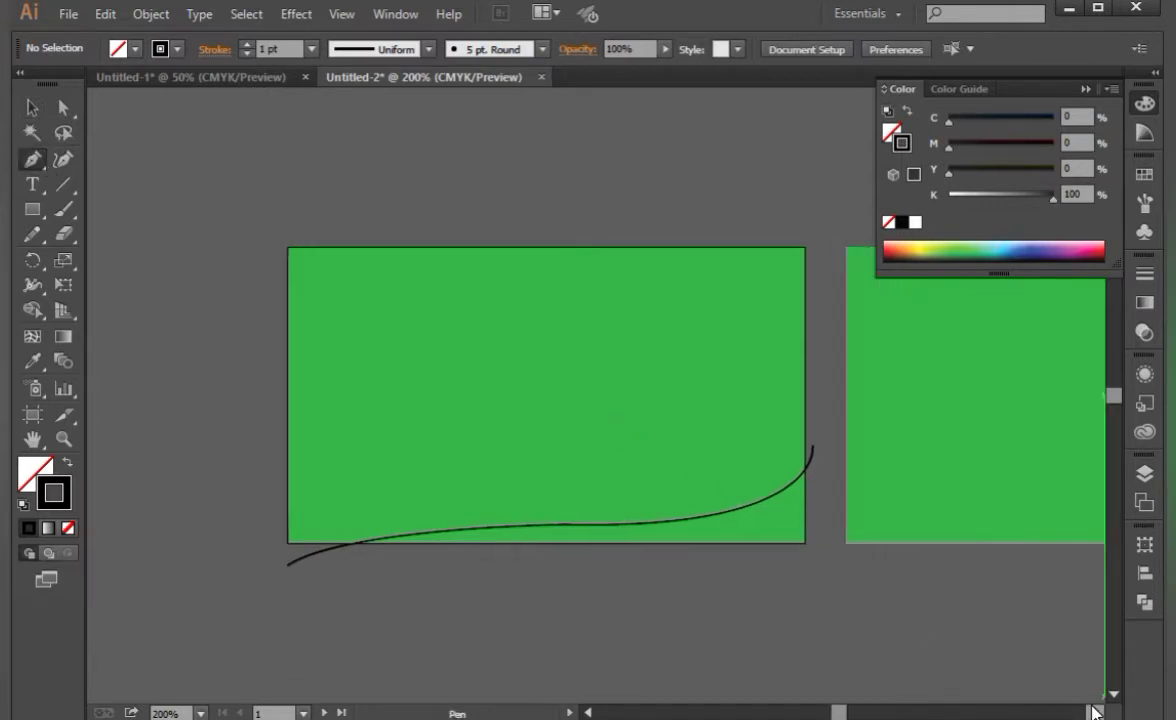
{"action": "left_click", "coordinate": [1095, 712]}
{"action": "left_click", "coordinate": [1095, 712]}
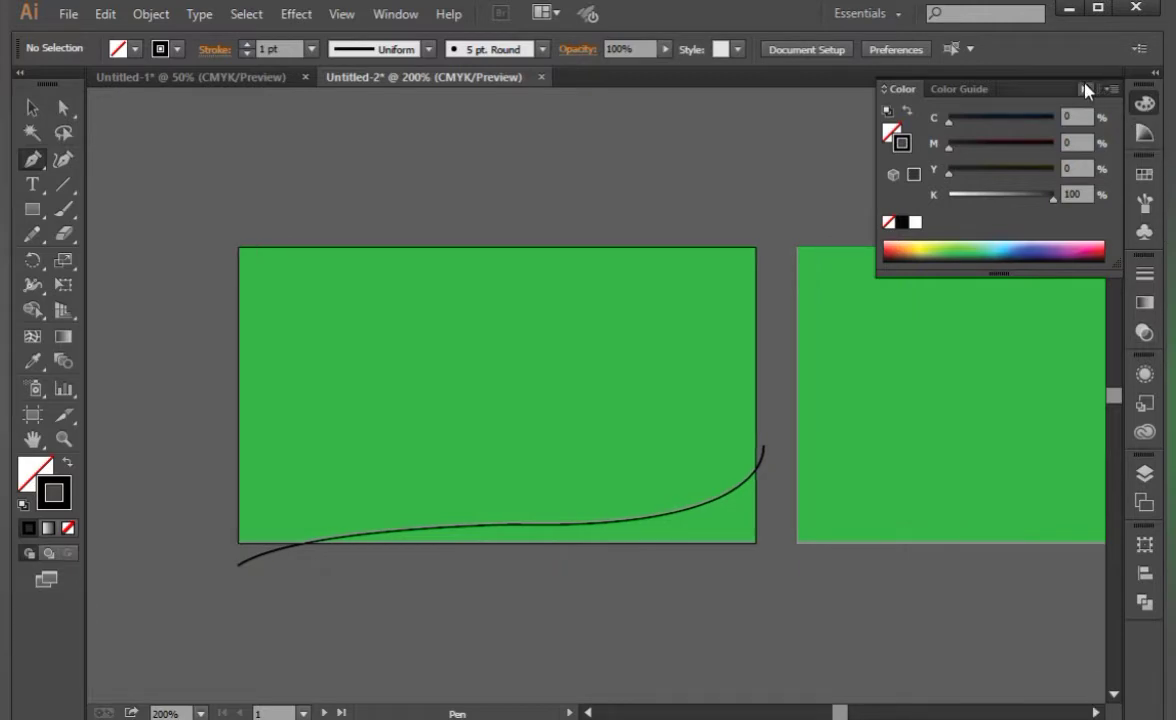
{"action": "left_click", "coordinate": [1085, 90]}
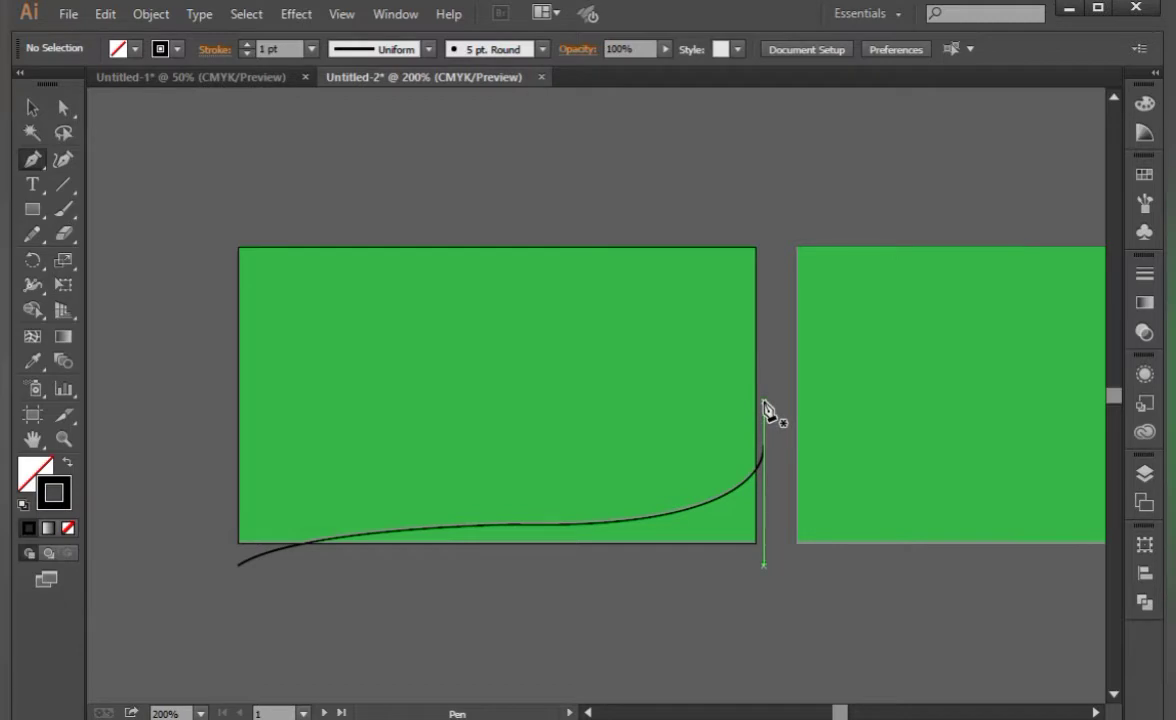
{"action": "mouse_move", "coordinate": [764, 404]}
{"action": "left_mouse_down"}
{"action": "mouse_move", "coordinate": [642, 503]}
{"action": "mouse_move", "coordinate": [695, 497]}
{"action": "mouse_move", "coordinate": [597, 511]}
{"action": "left_mouse_up"}
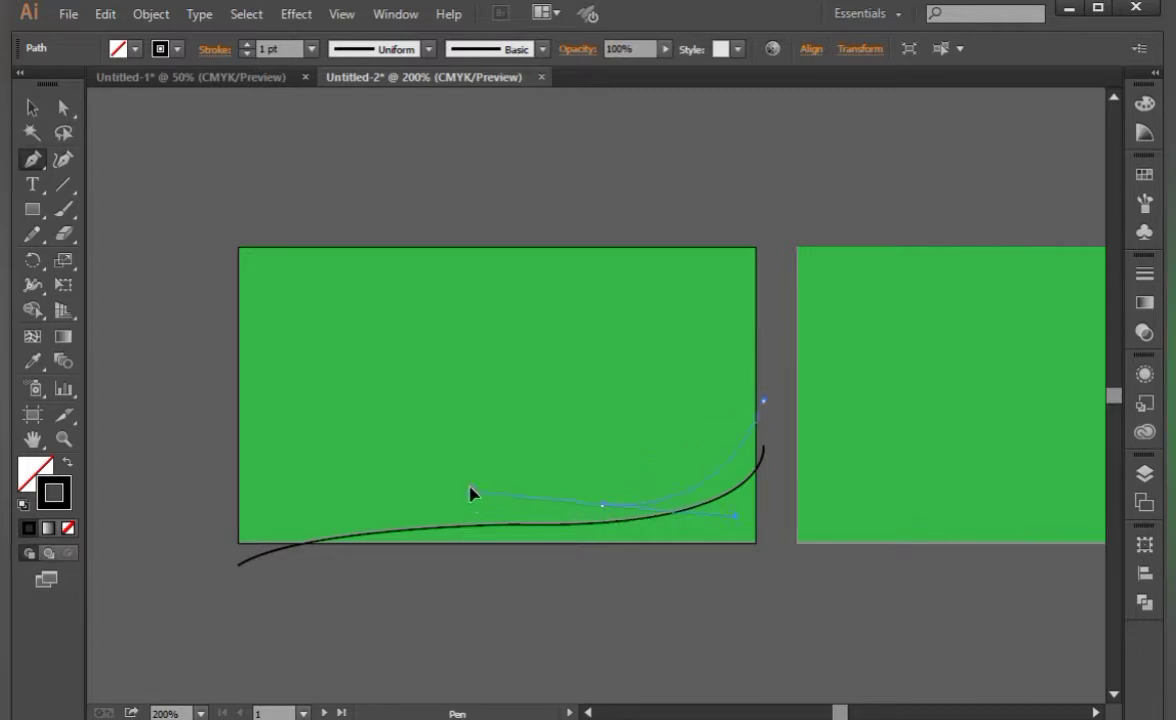
{"action": "mouse_move", "coordinate": [453, 512]}
{"action": "left_mouse_down"}
{"action": "mouse_move", "coordinate": [450, 493]}
{"action": "mouse_move", "coordinate": [475, 512]}
{"action": "left_mouse_up"}
{"action": "mouse_move", "coordinate": [258, 515]}
{"action": "left_mouse_down"}
{"action": "mouse_move", "coordinate": [513, 522]}
{"action": "mouse_move", "coordinate": [764, 376]}
{"action": "left_mouse_up"}
Draw a second curve rising to the right edge, then return to the Selection tool
{"action": "left_click_drag", "start_coordinate": [783, 303], "coordinate": [813, 236]}
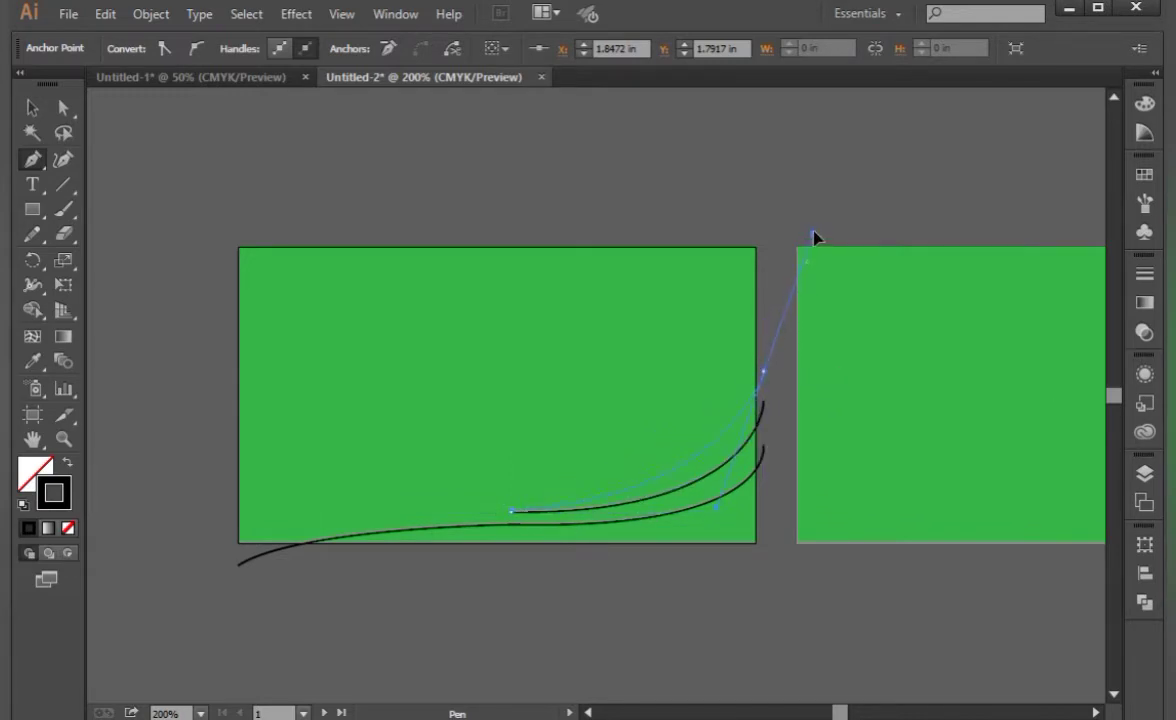
{"action": "left_click", "coordinate": [33, 107]}
{"action": "left_click", "coordinate": [257, 140]}
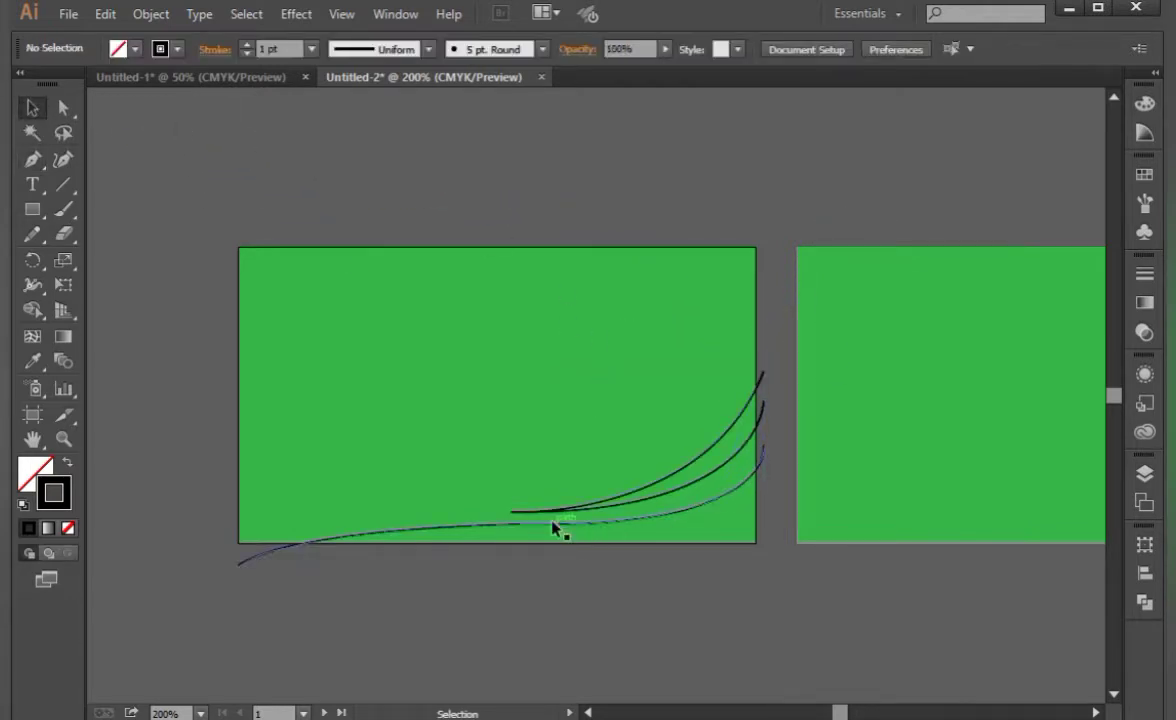
Smooth the middle and right end of the long lower wave
{"action": "left_click", "coordinate": [556, 523]}
{"action": "left_click_drag", "start_coordinate": [33, 233], "coordinate": [123, 257]}
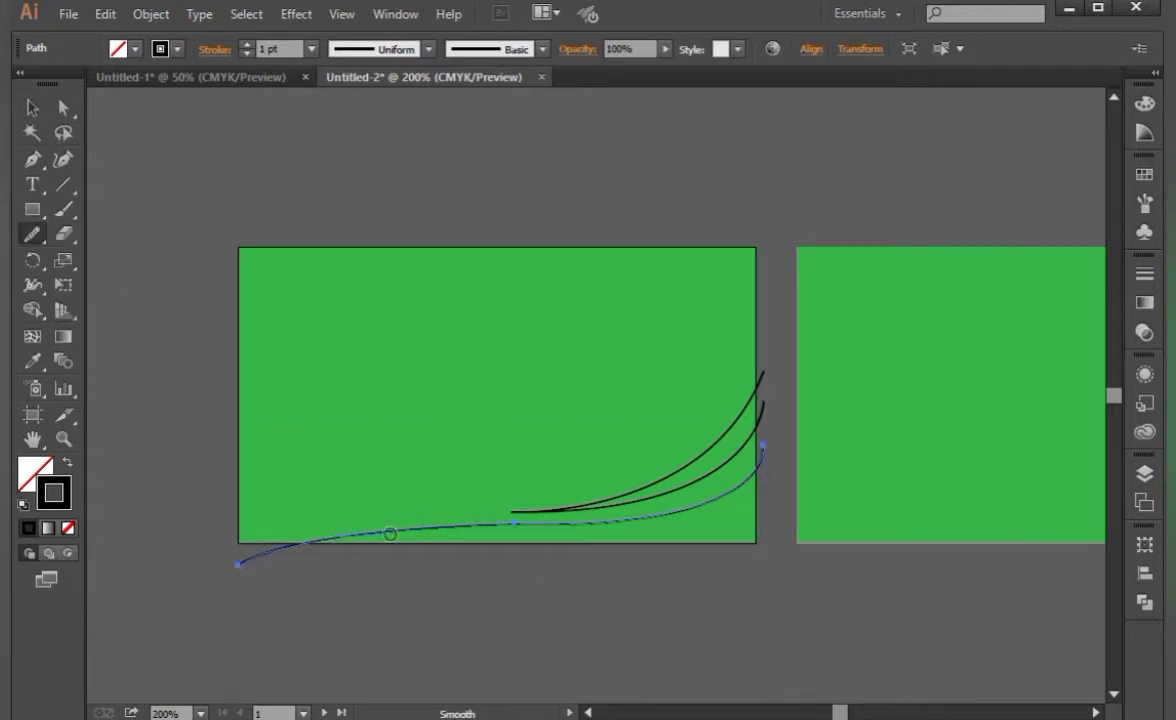
{"action": "left_click_drag", "start_coordinate": [388, 533], "coordinate": [505, 527]}
{"action": "left_click_drag", "start_coordinate": [588, 533], "coordinate": [730, 490]}
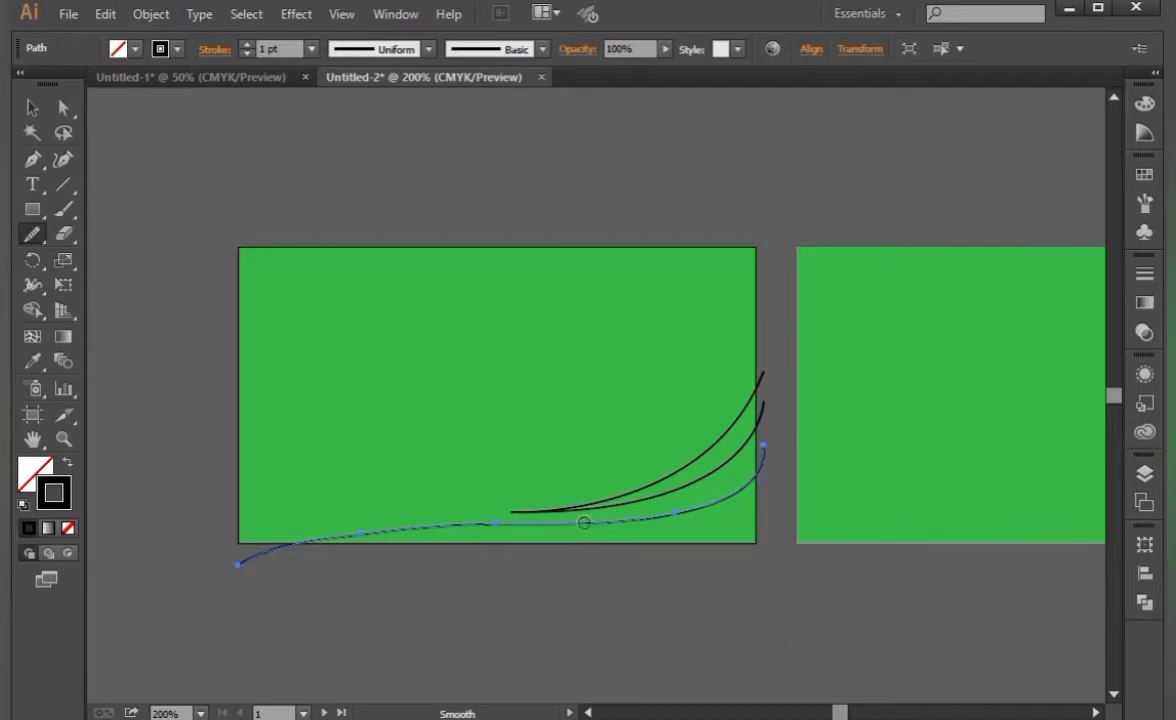
Raise the top curve's end anchor, then zoom out to show both cards
{"action": "left_click", "coordinate": [63, 108]}
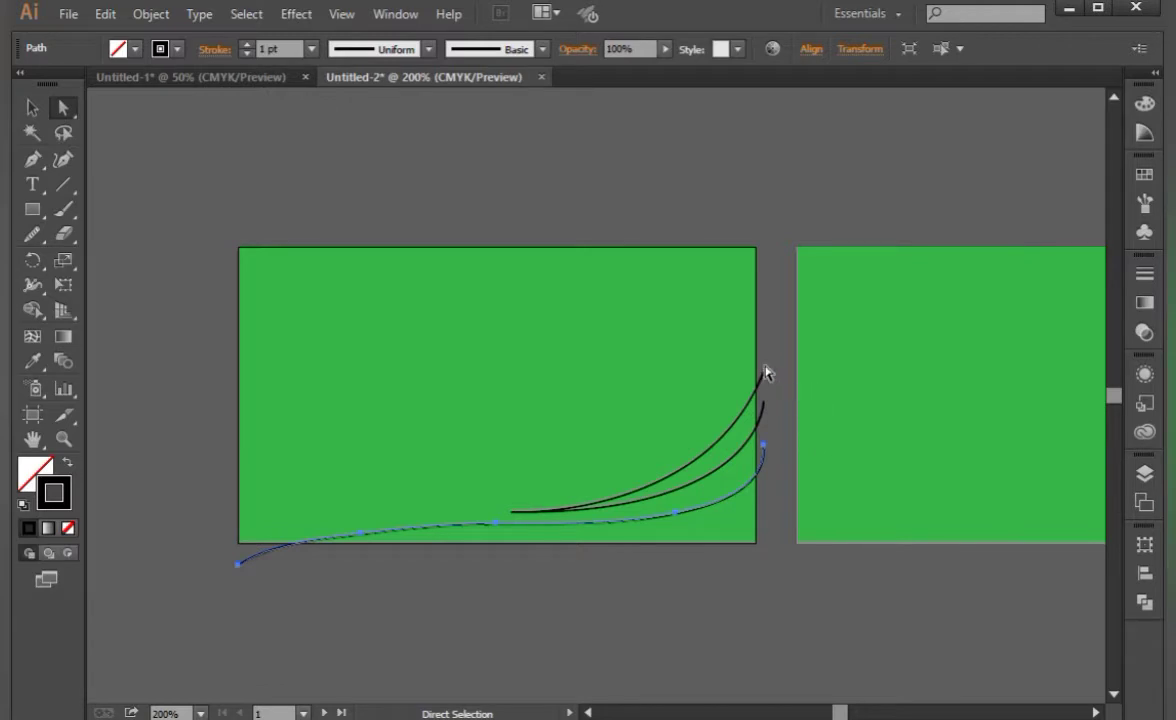
{"action": "left_click_drag", "start_coordinate": [764, 374], "coordinate": [763, 355]}
{"action": "left_click", "coordinate": [774, 310]}
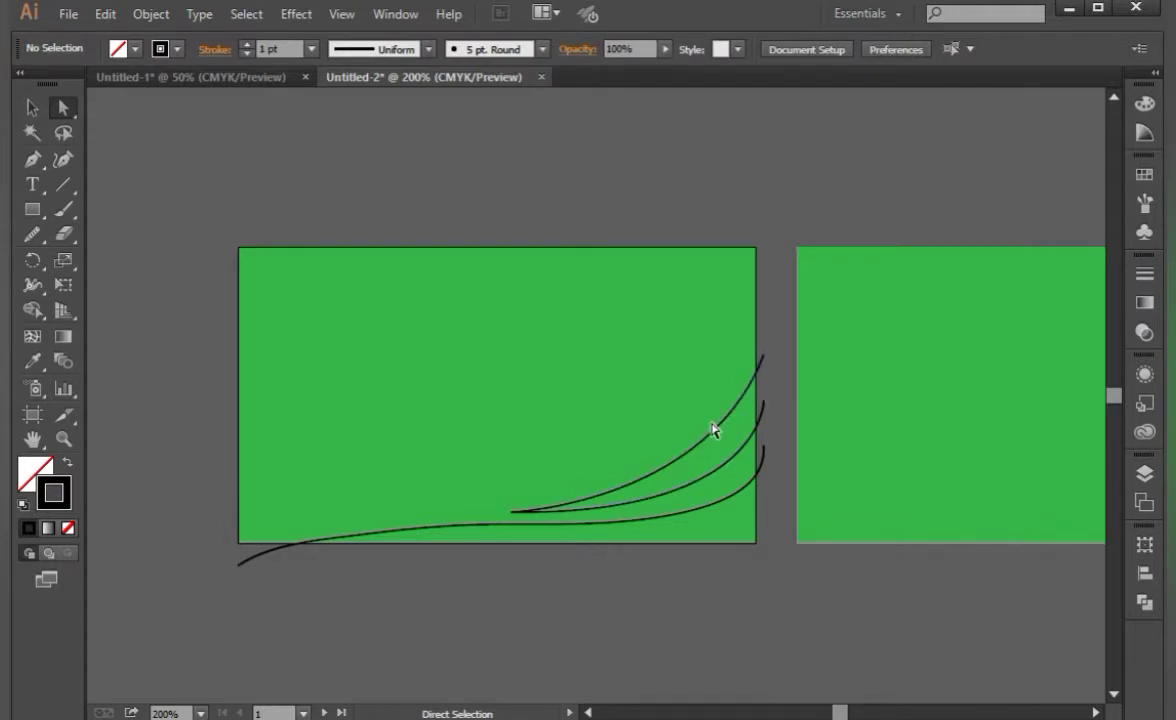
{"action": "key", "text": "ctrl+minus"}
{"action": "key", "text": "ctrl+minus"}
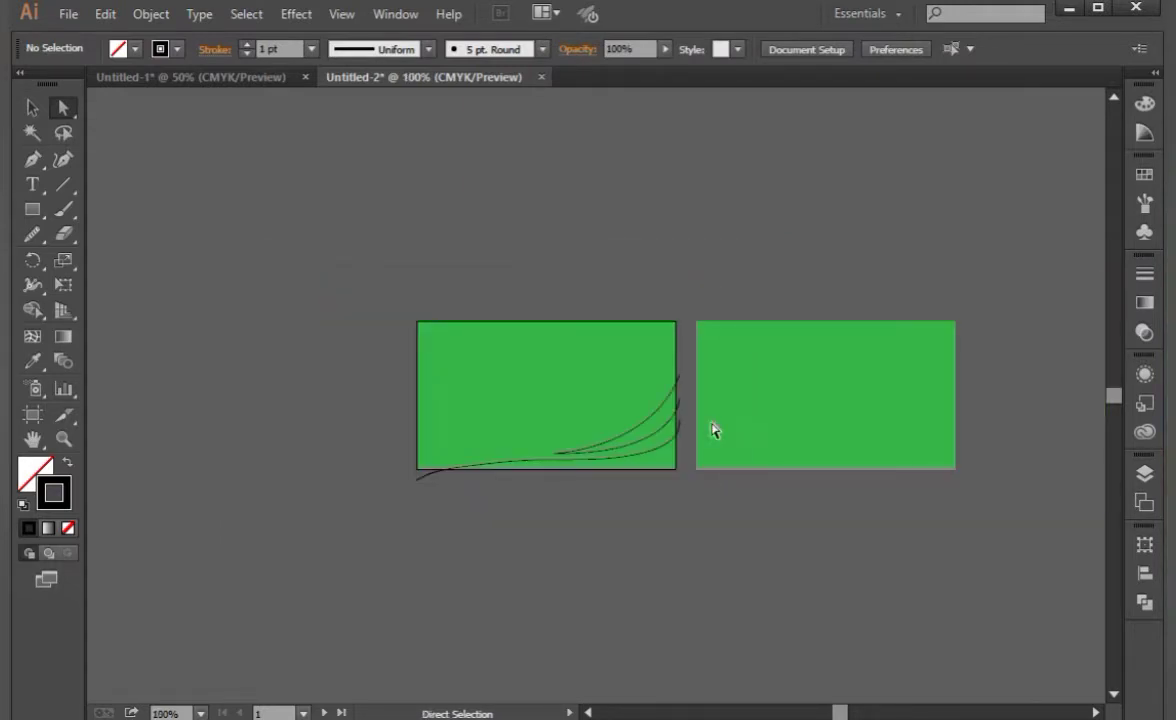
{"action": "left_click_drag", "start_coordinate": [504, 463], "coordinate": [488, 409]}
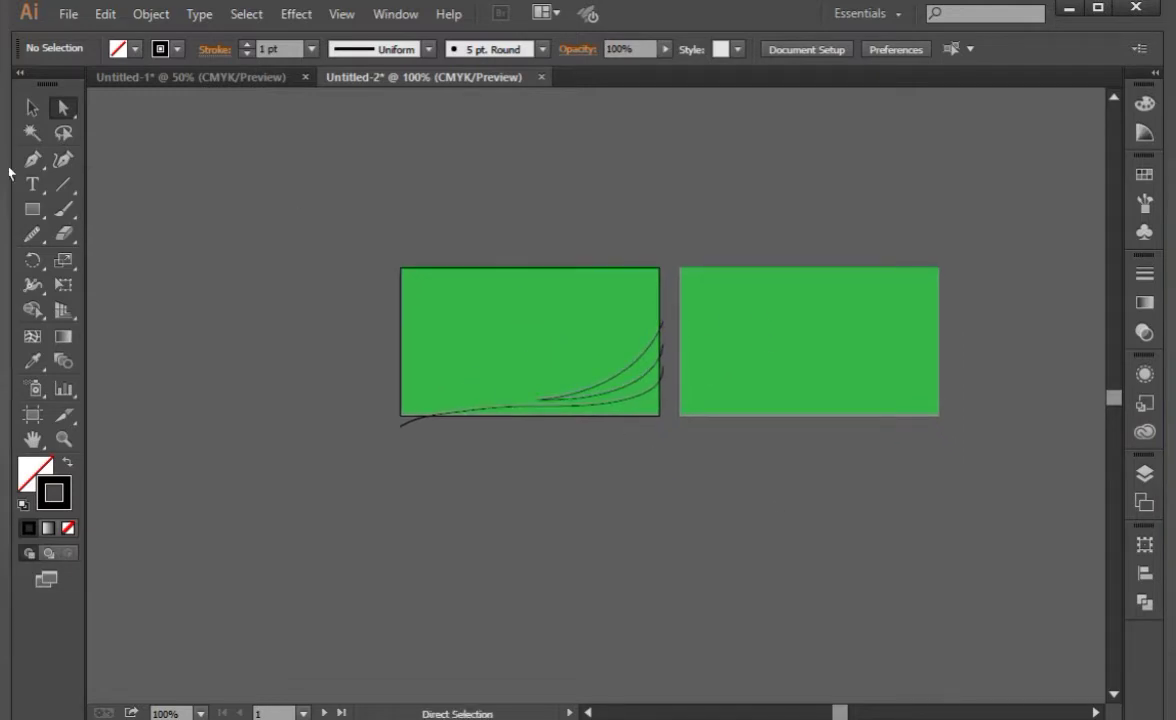
{"action": "left_click", "coordinate": [32, 107]}
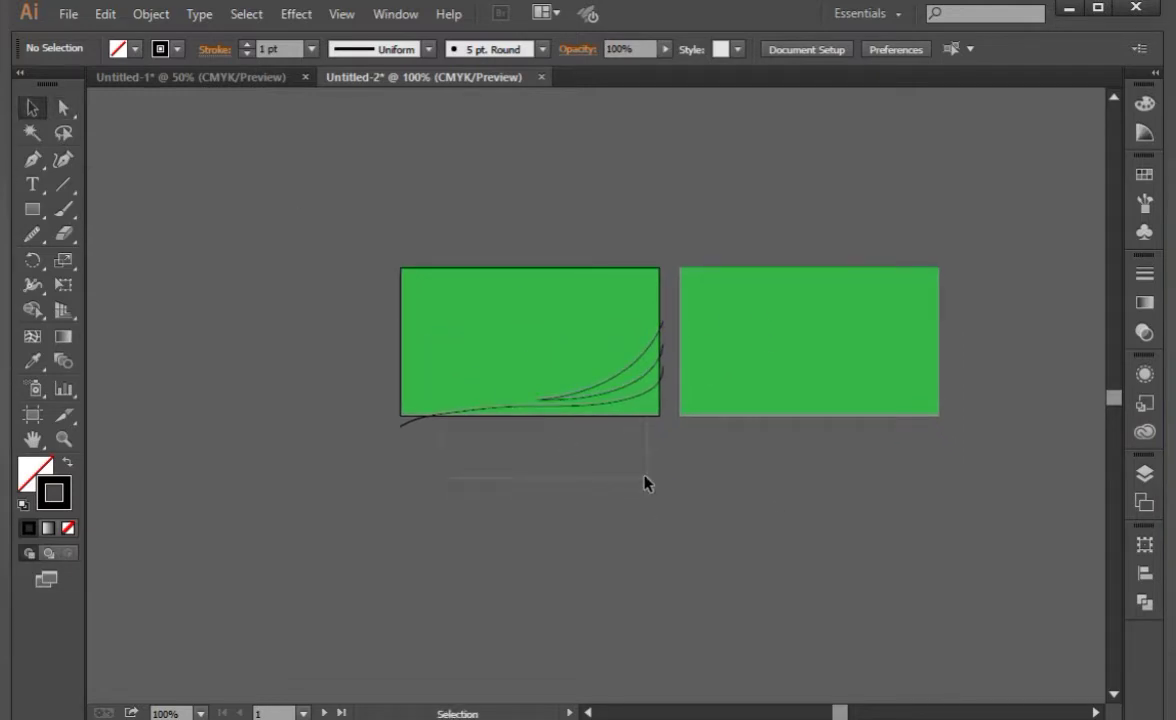
Make a vertically reflected copy of the three curves and place it flipped above the card
{"action": "left_click", "coordinate": [589, 406]}
{"action": "right_click", "coordinate": [637, 379]}
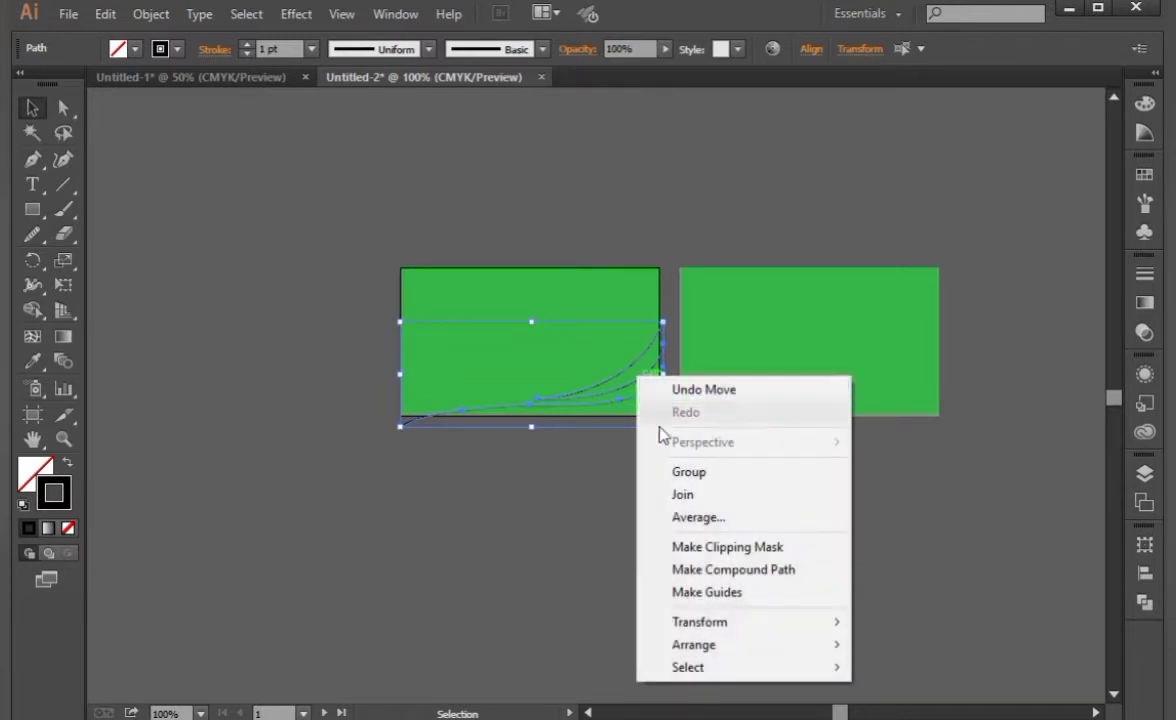
{"action": "mouse_move", "coordinate": [700, 622]}
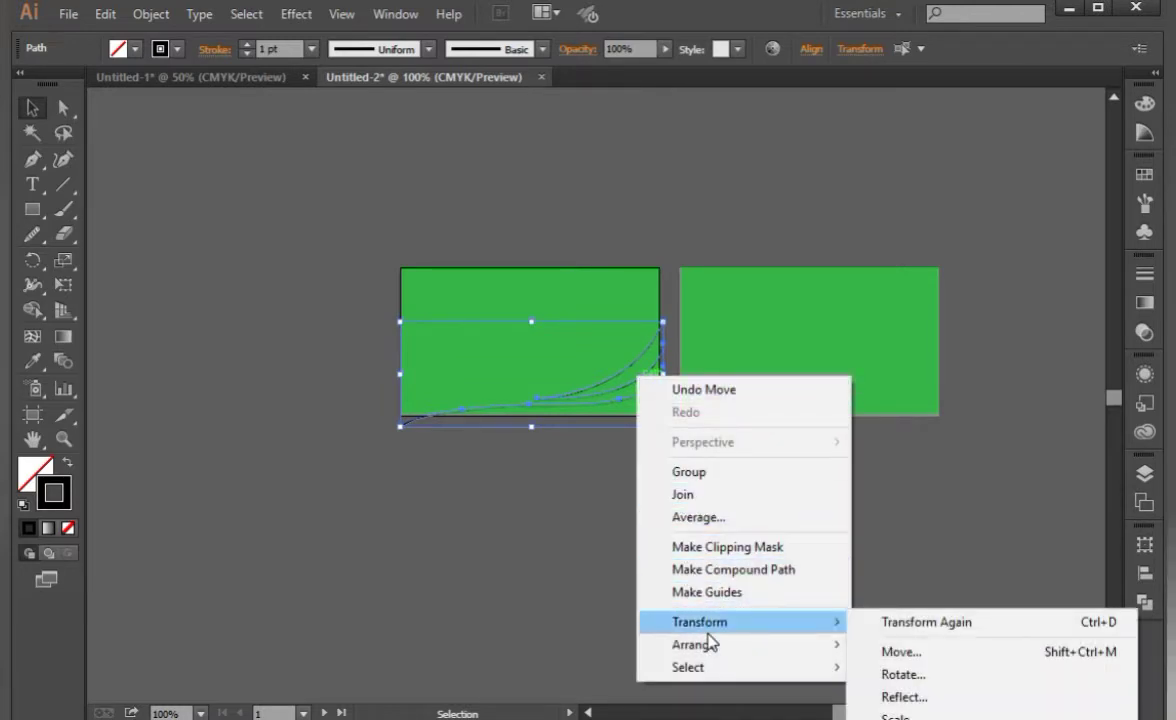
{"action": "left_click", "coordinate": [909, 691]}
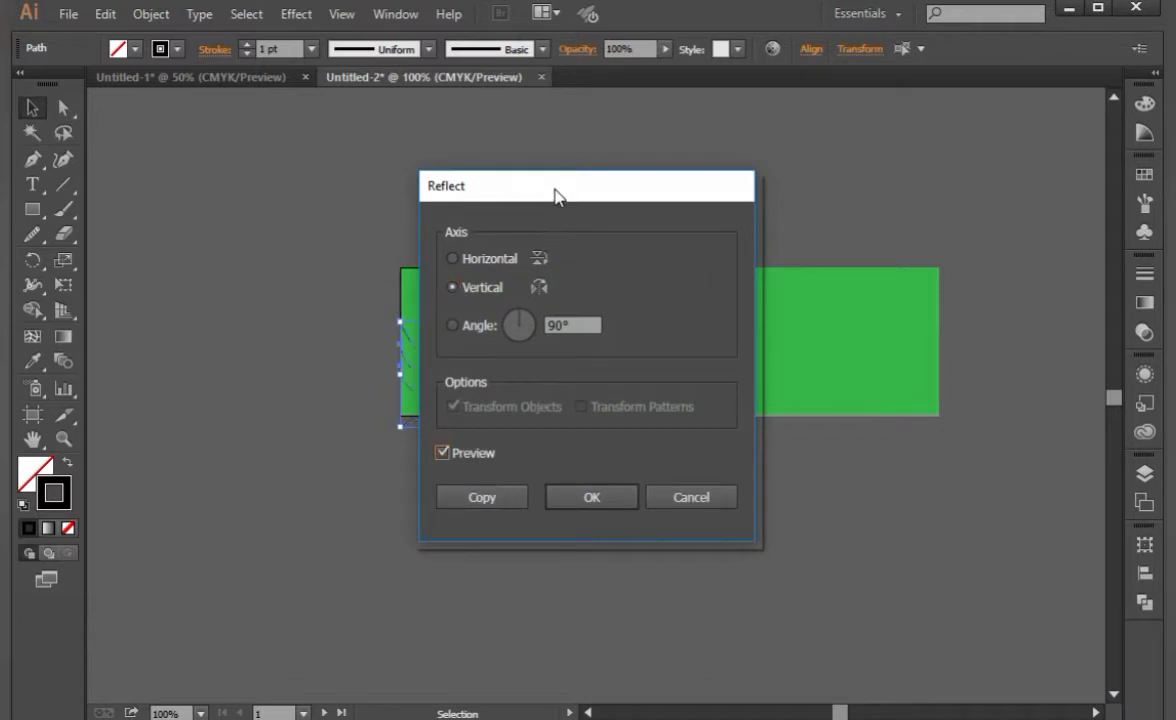
{"action": "left_click_drag", "start_coordinate": [555, 193], "coordinate": [868, 272]}
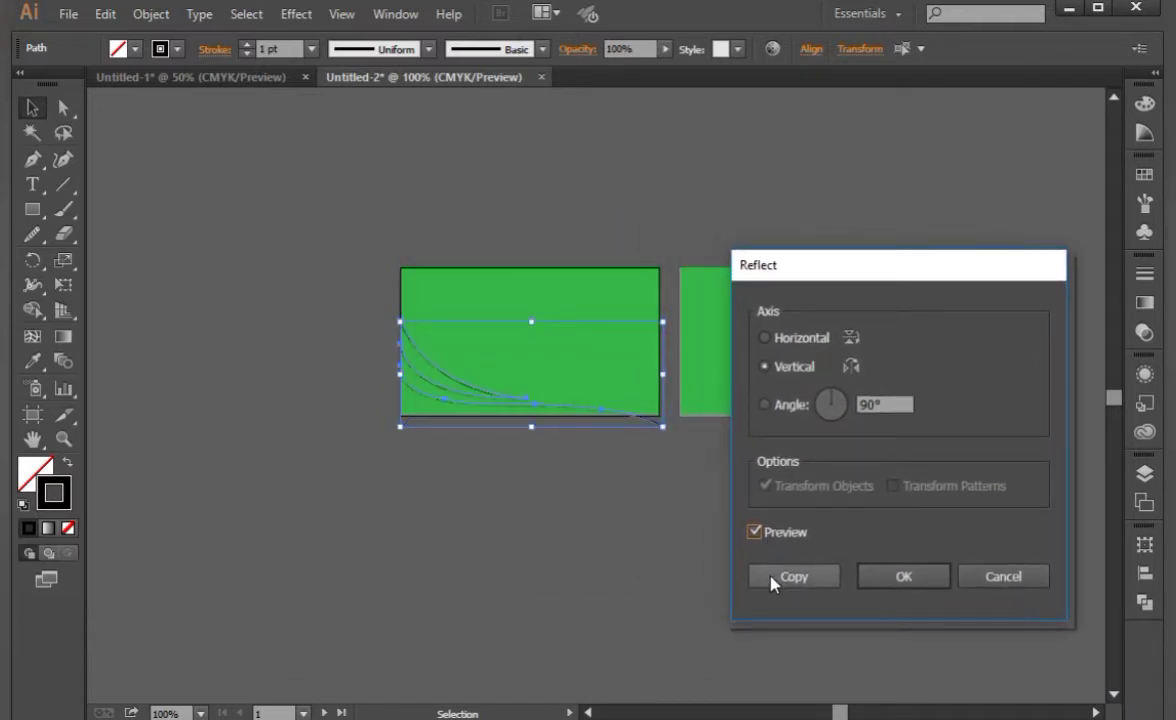
{"action": "left_click", "coordinate": [773, 580]}
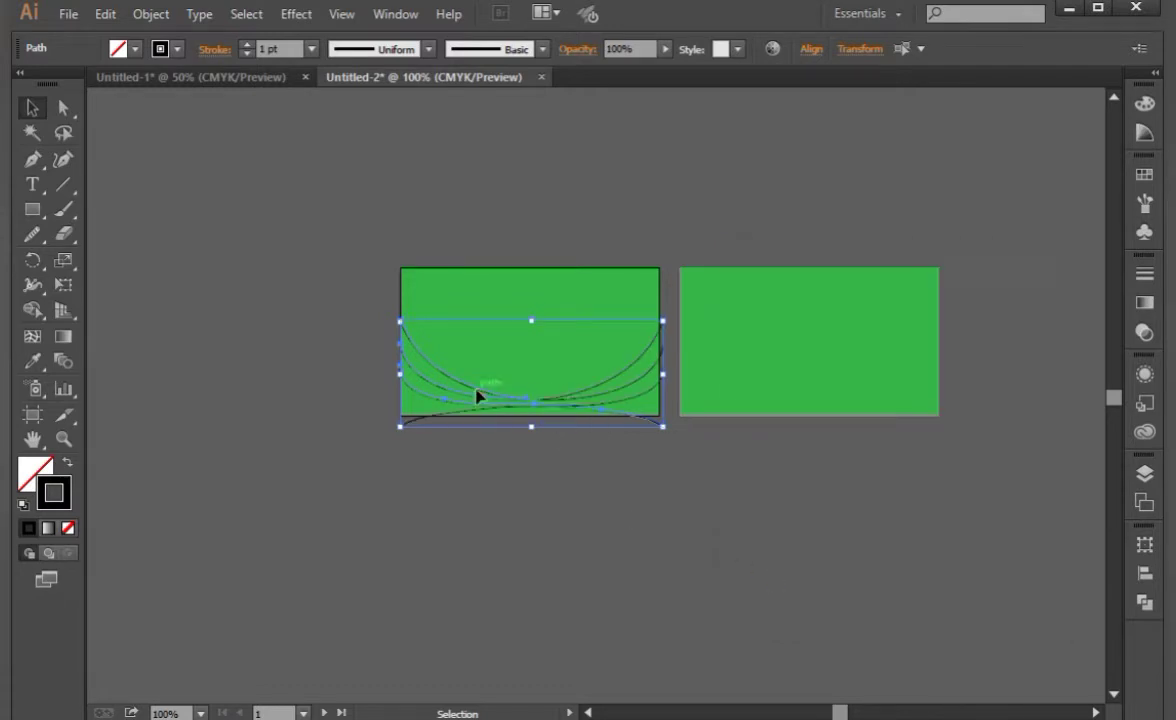
{"action": "left_click_drag", "start_coordinate": [478, 397], "coordinate": [477, 278]}
{"action": "mouse_move", "coordinate": [662, 367]}
{"action": "left_mouse_down"}
{"action": "mouse_move", "coordinate": [662, 210]}
{"action": "mouse_move", "coordinate": [688, 143]}
{"action": "left_mouse_up"}
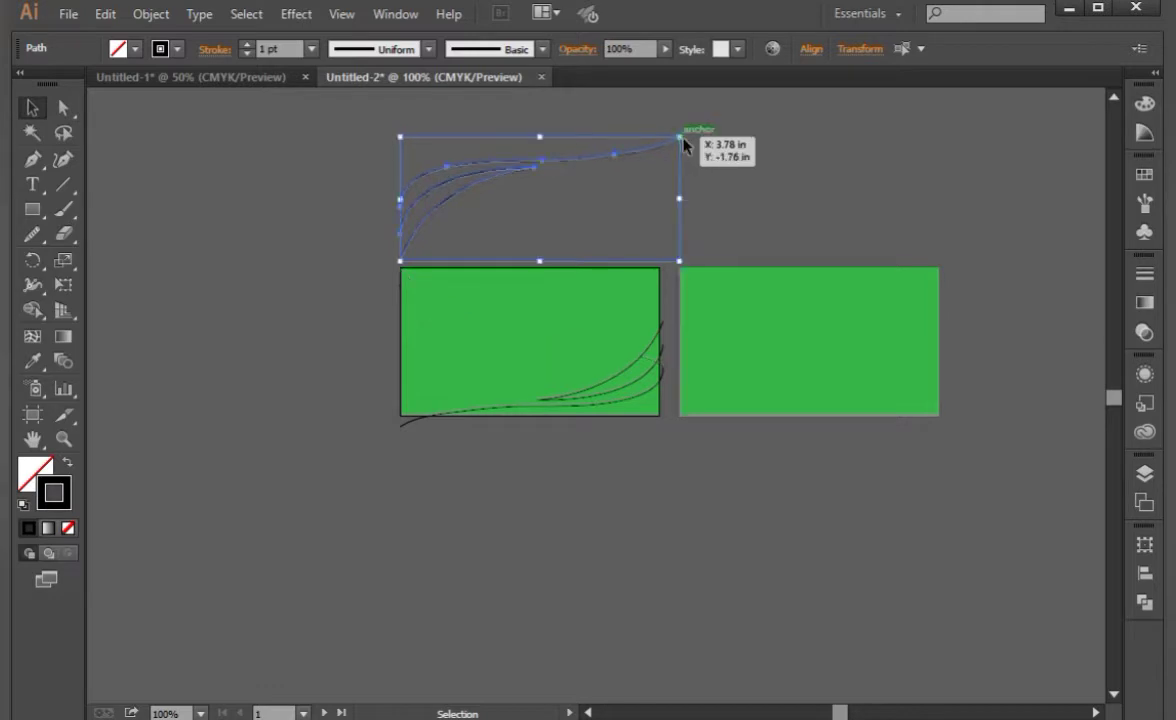
Drag the mirrored curve group down onto the left card's top-left corner
{"action": "left_click", "coordinate": [761, 171]}
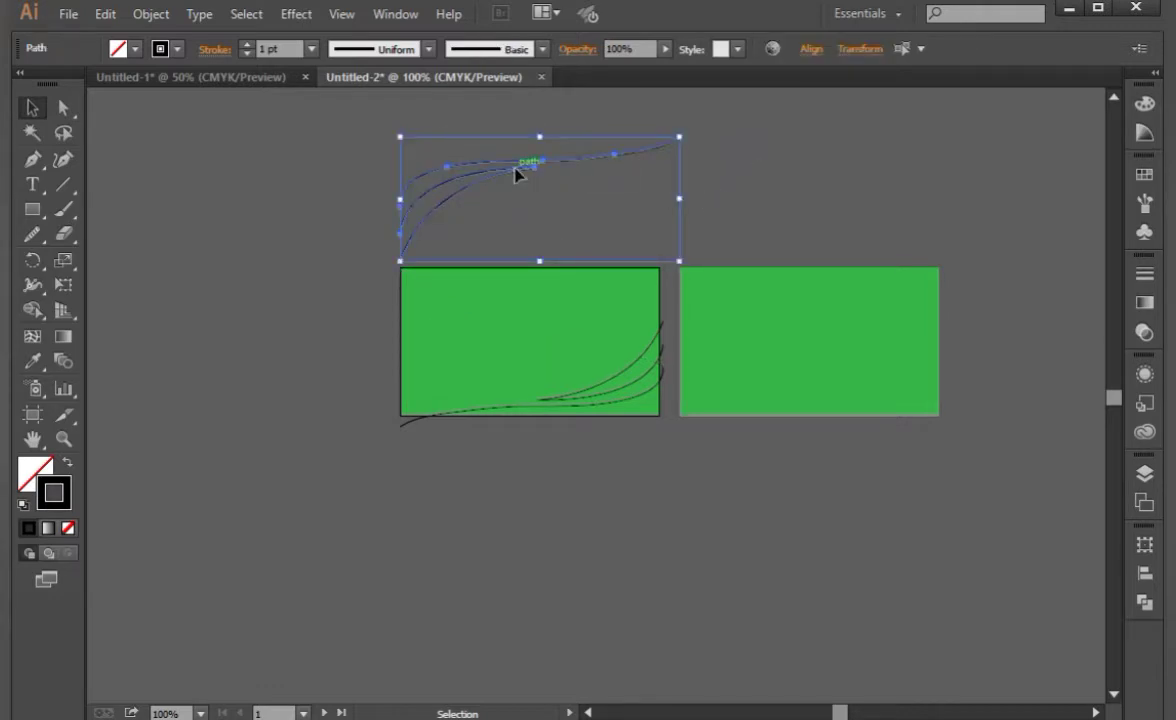
{"action": "left_click_drag", "start_coordinate": [515, 175], "coordinate": [500, 284]}
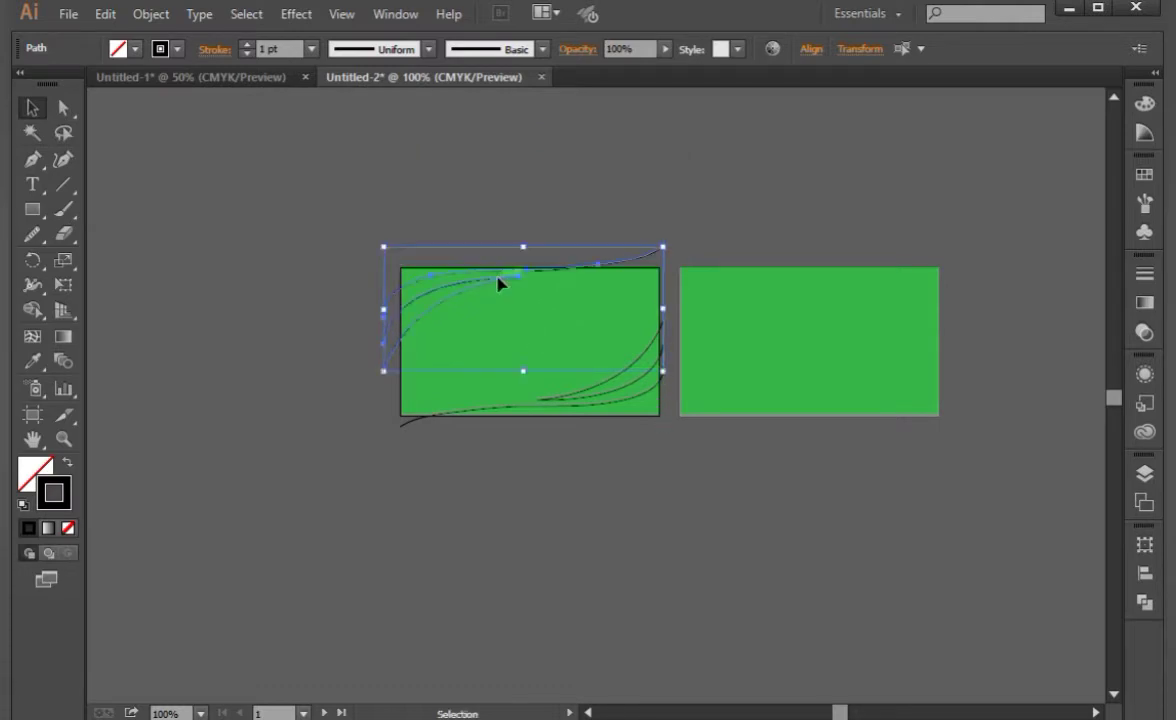
{"action": "left_click", "coordinate": [756, 210]}
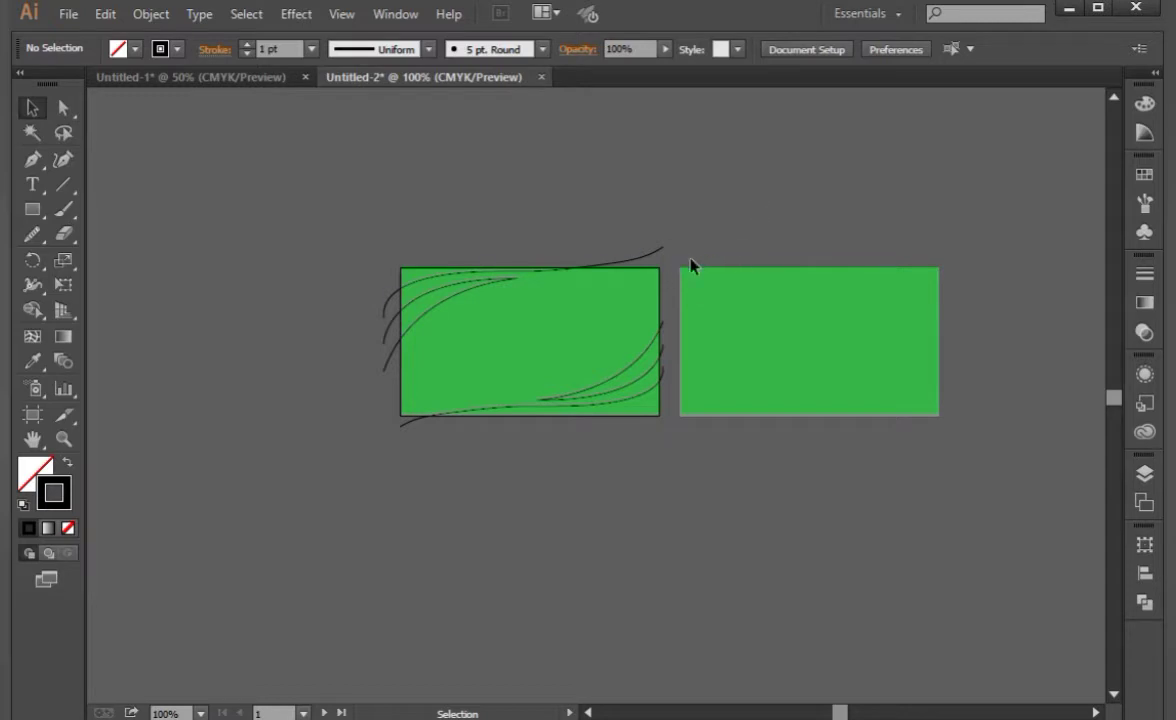
{"action": "left_click", "coordinate": [503, 314]}
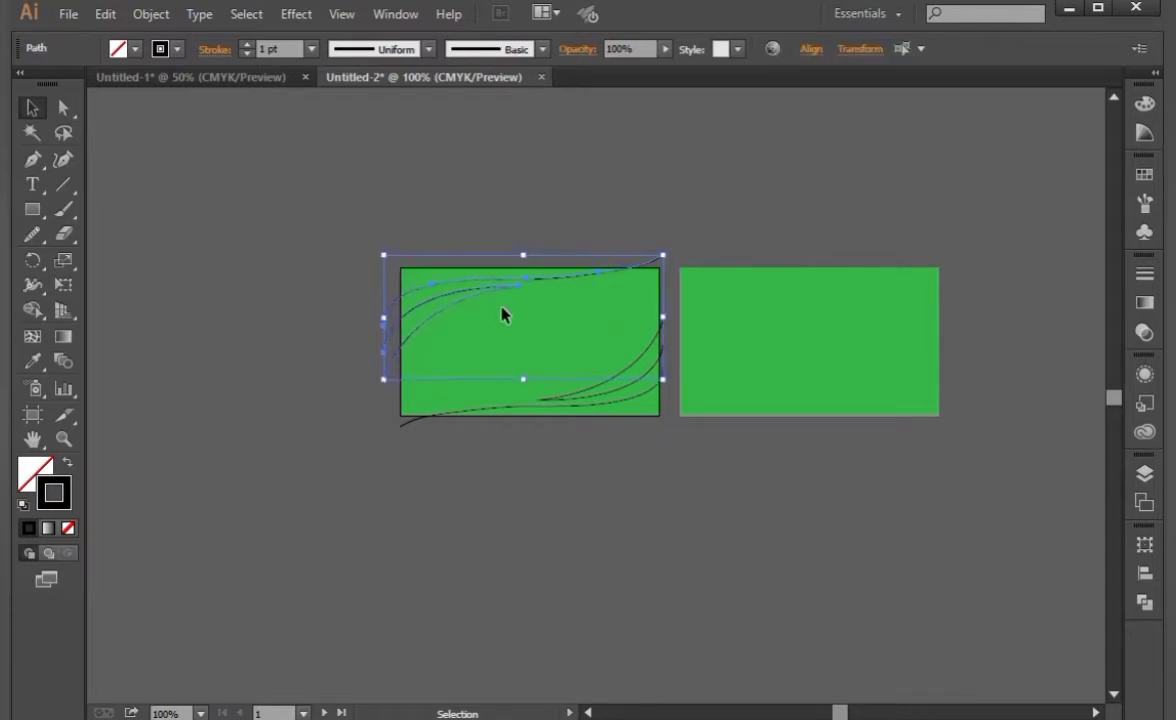
{"action": "left_click", "coordinate": [522, 228]}
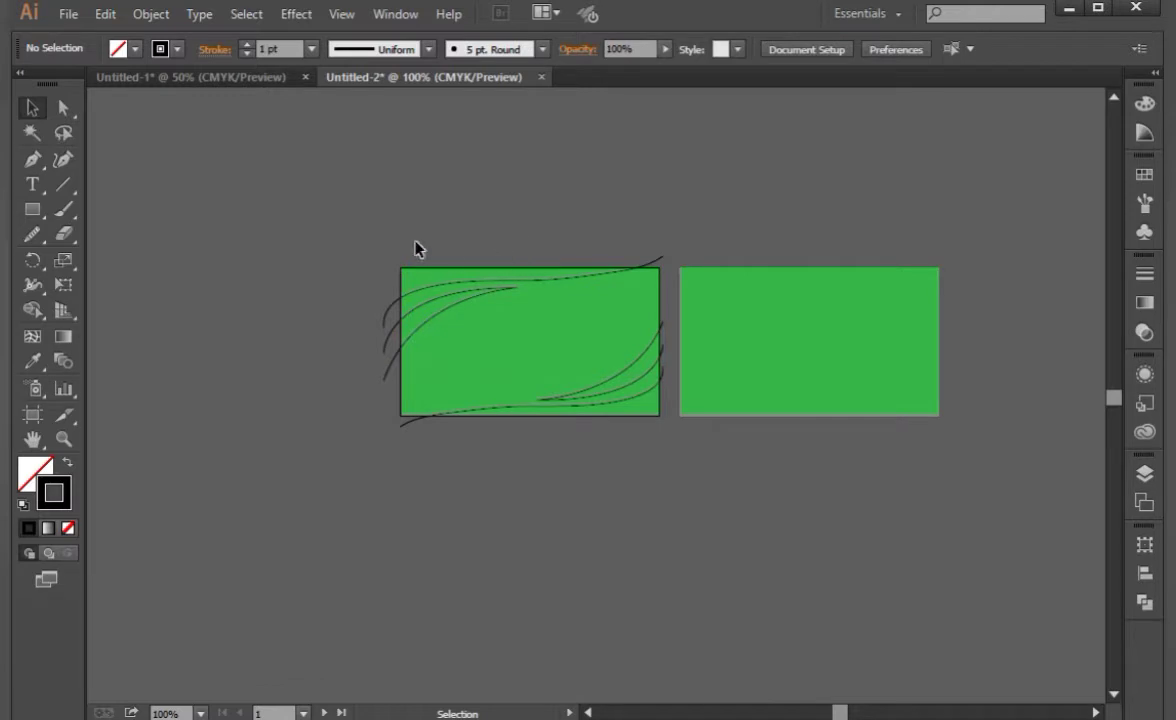
{"action": "left_click", "coordinate": [480, 374]}
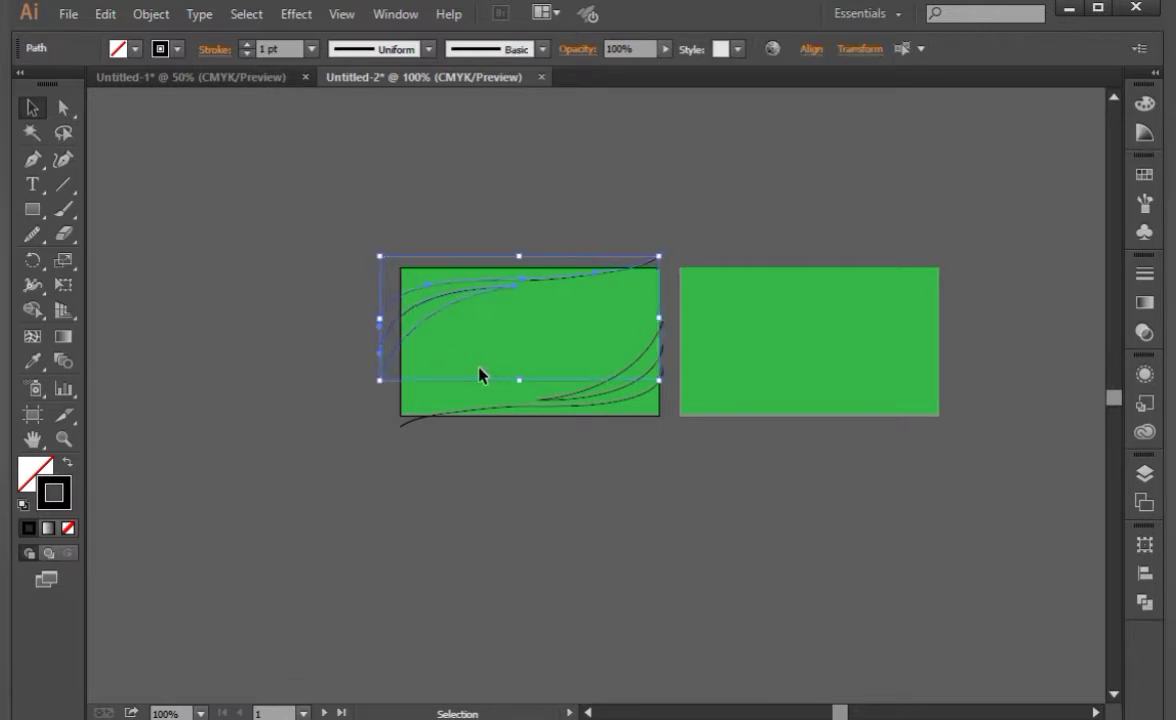
{"action": "left_click", "coordinate": [465, 174]}
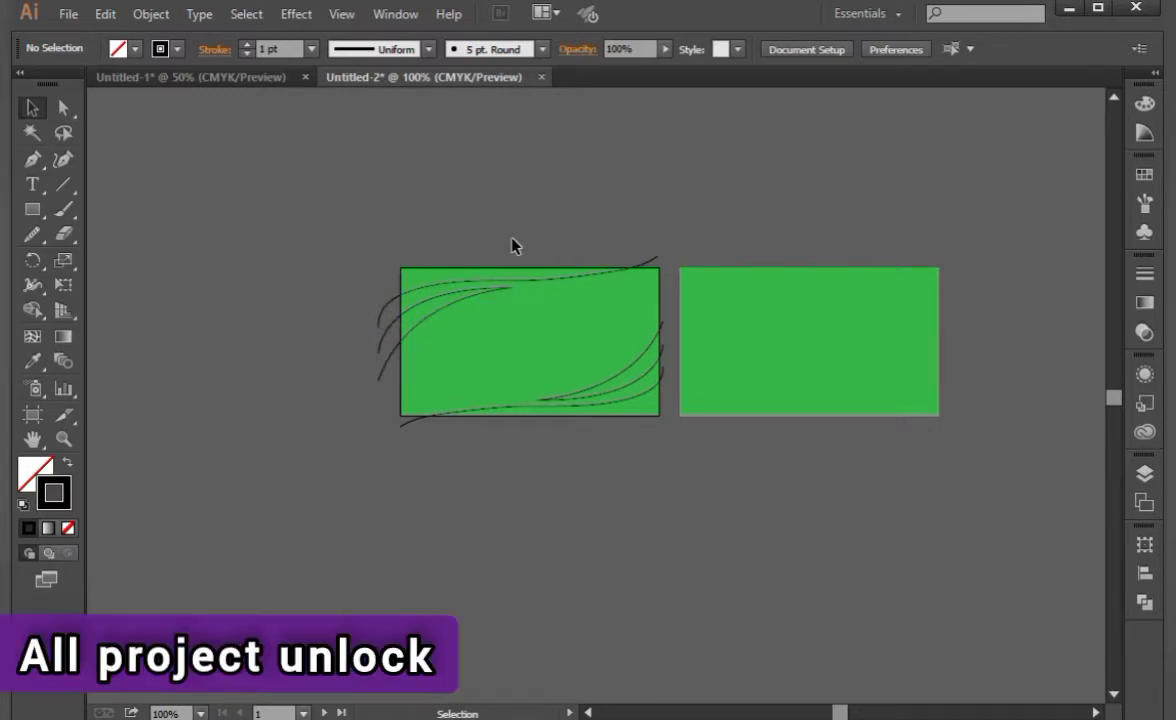
Unlock all, select the left card, and Shape Builder its middle region dark blue
{"action": "key", "text": "ctrl+alt+2"}
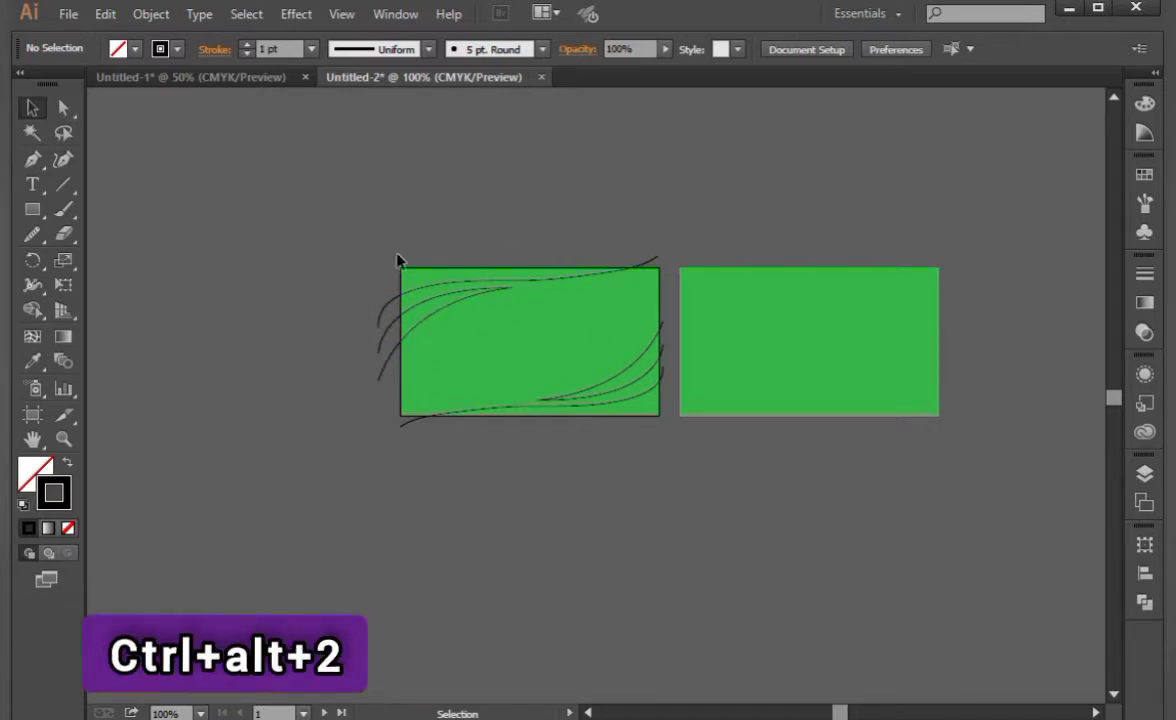
{"action": "left_click_drag", "start_coordinate": [647, 492], "coordinate": [647, 492]}
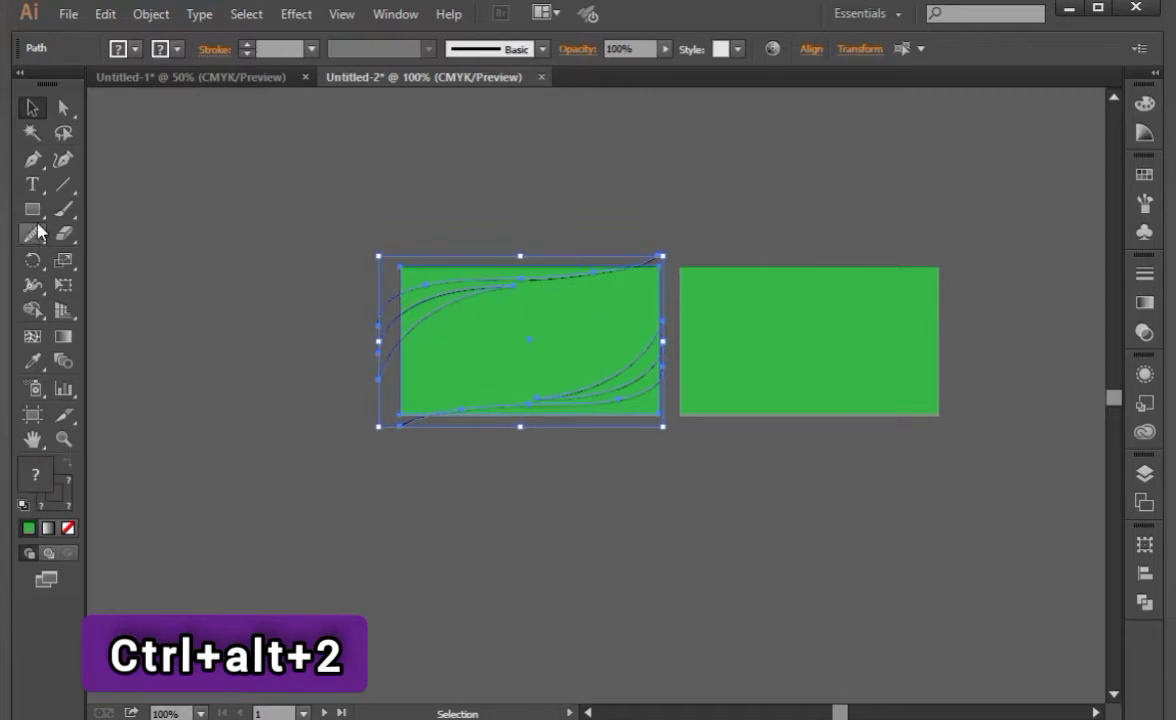
{"action": "left_click", "coordinate": [32, 310]}
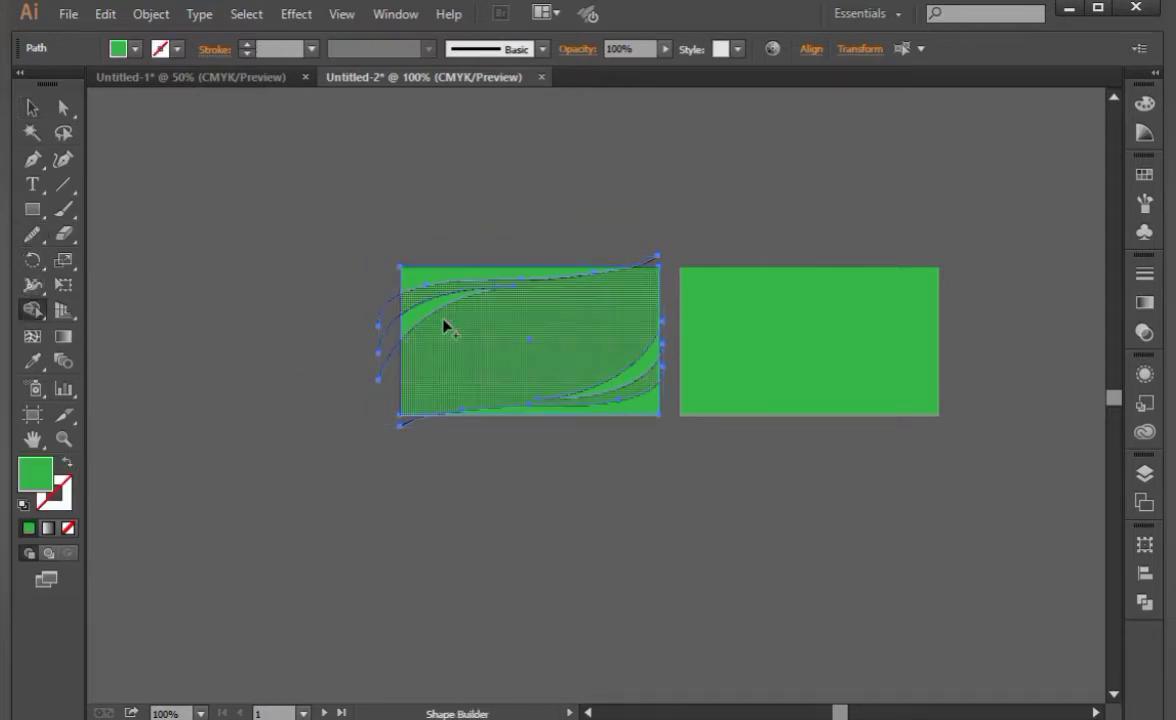
{"action": "left_click", "coordinate": [500, 343]}
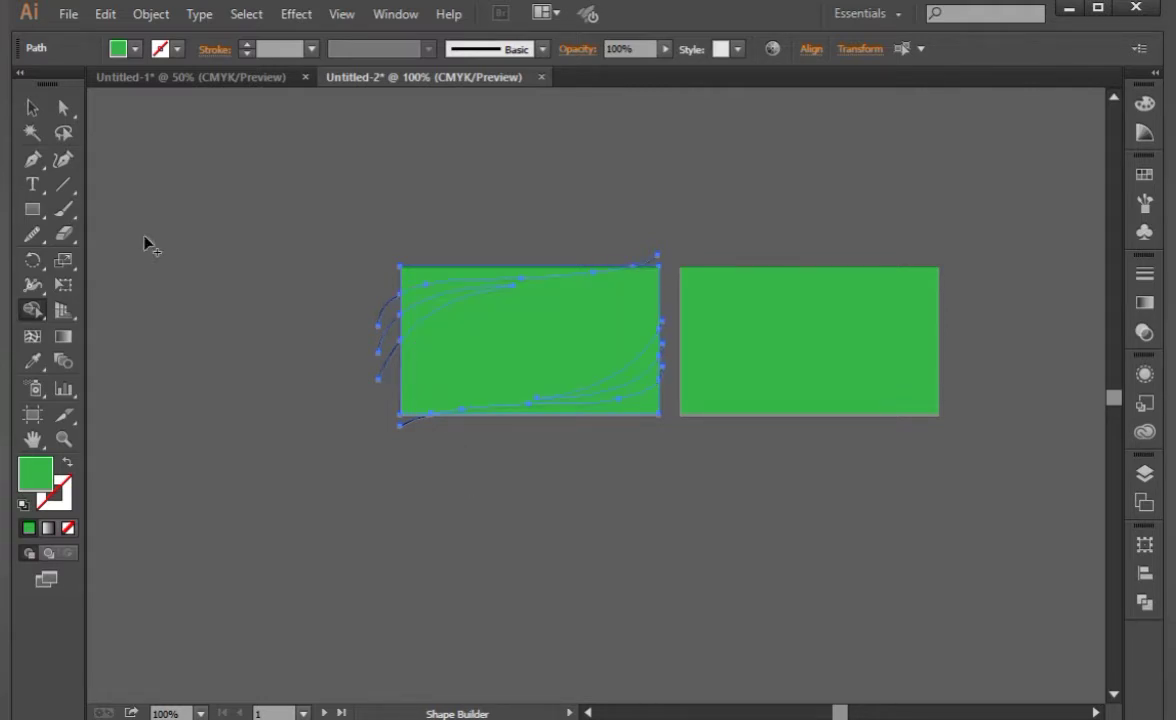
{"action": "left_click", "coordinate": [134, 48]}
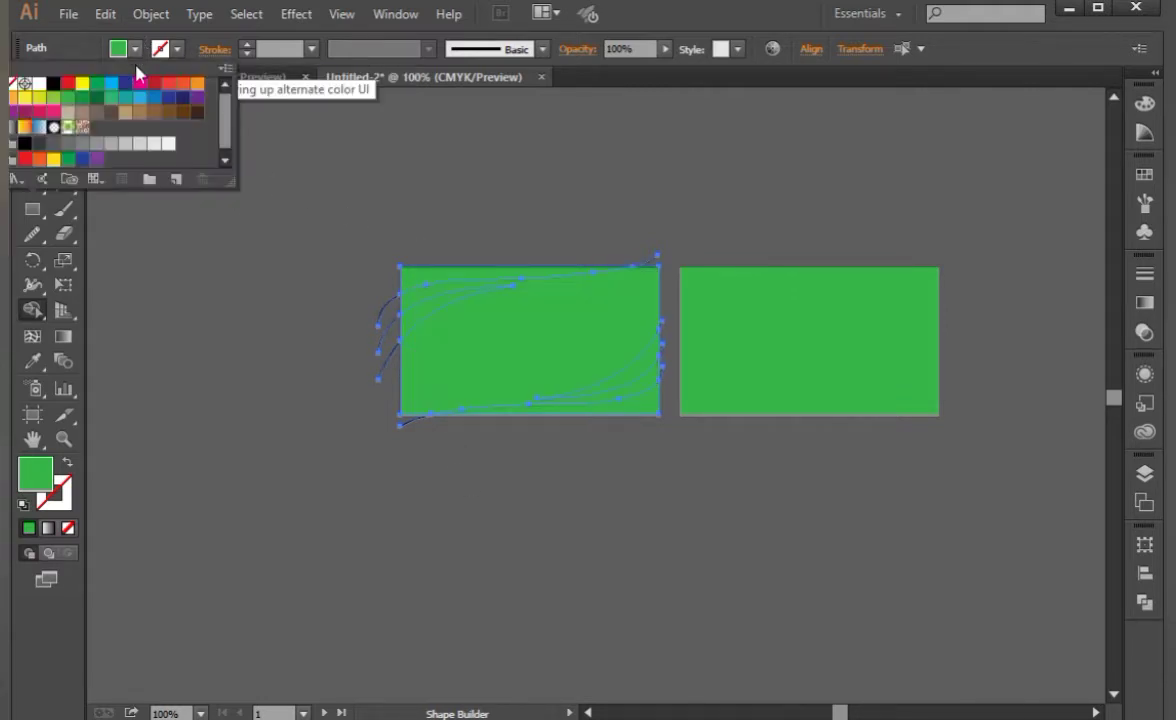
{"action": "left_click", "coordinate": [183, 97]}
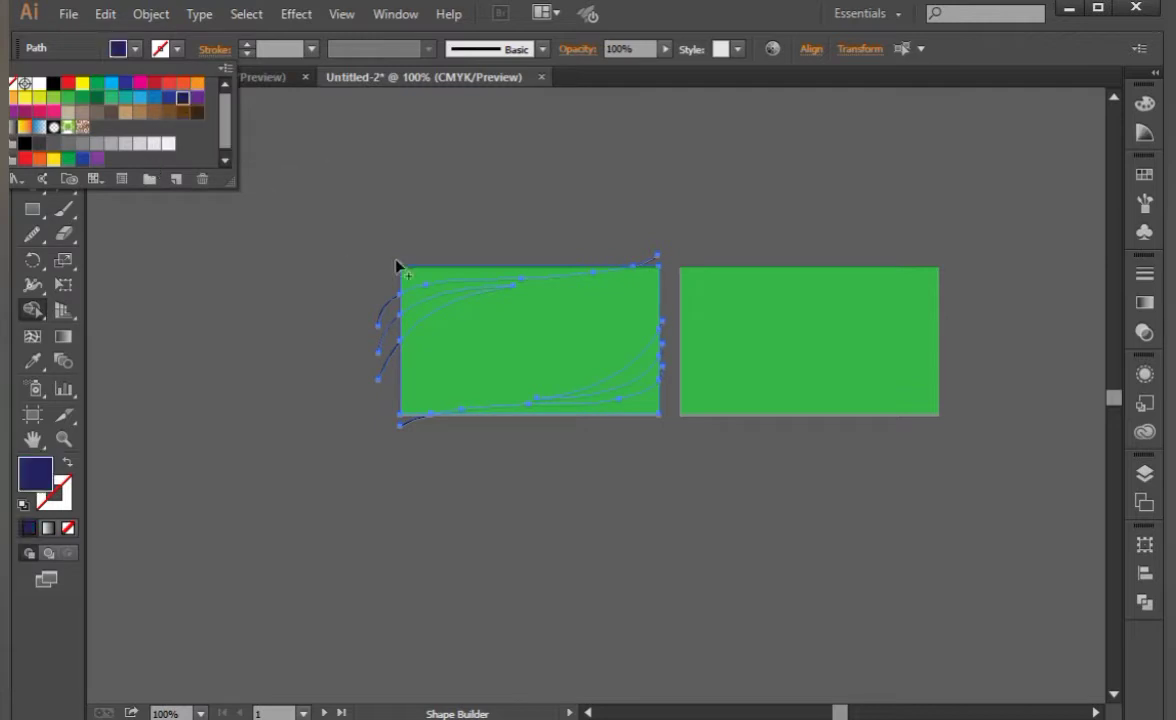
{"action": "left_click", "coordinate": [545, 336]}
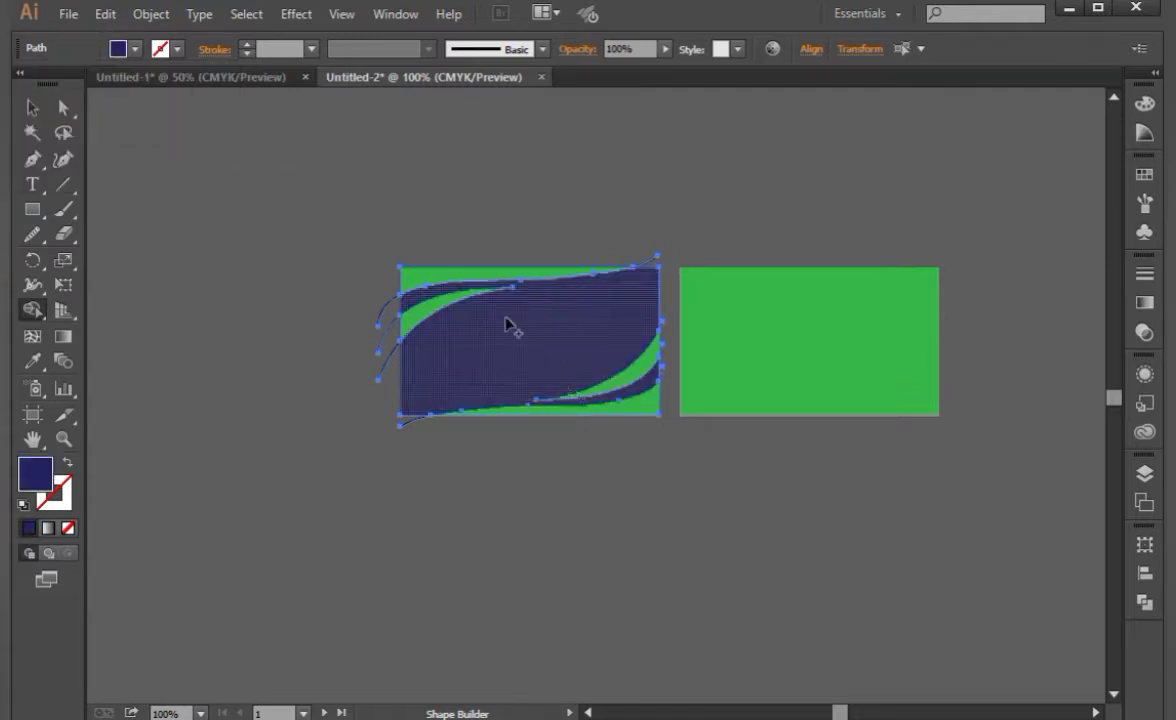
Fill the top and bottom slivers brown and both crescents white, then deselect
{"action": "left_click", "coordinate": [134, 48]}
{"action": "left_click", "coordinate": [163, 115]}
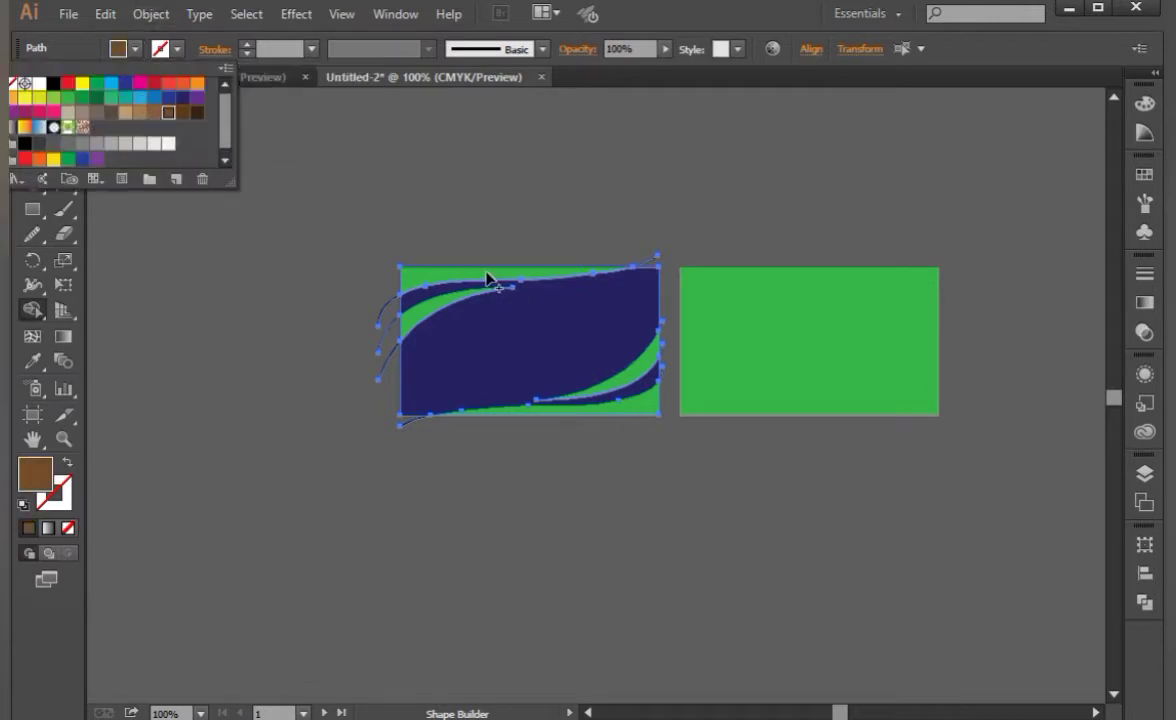
{"action": "left_click", "coordinate": [488, 279]}
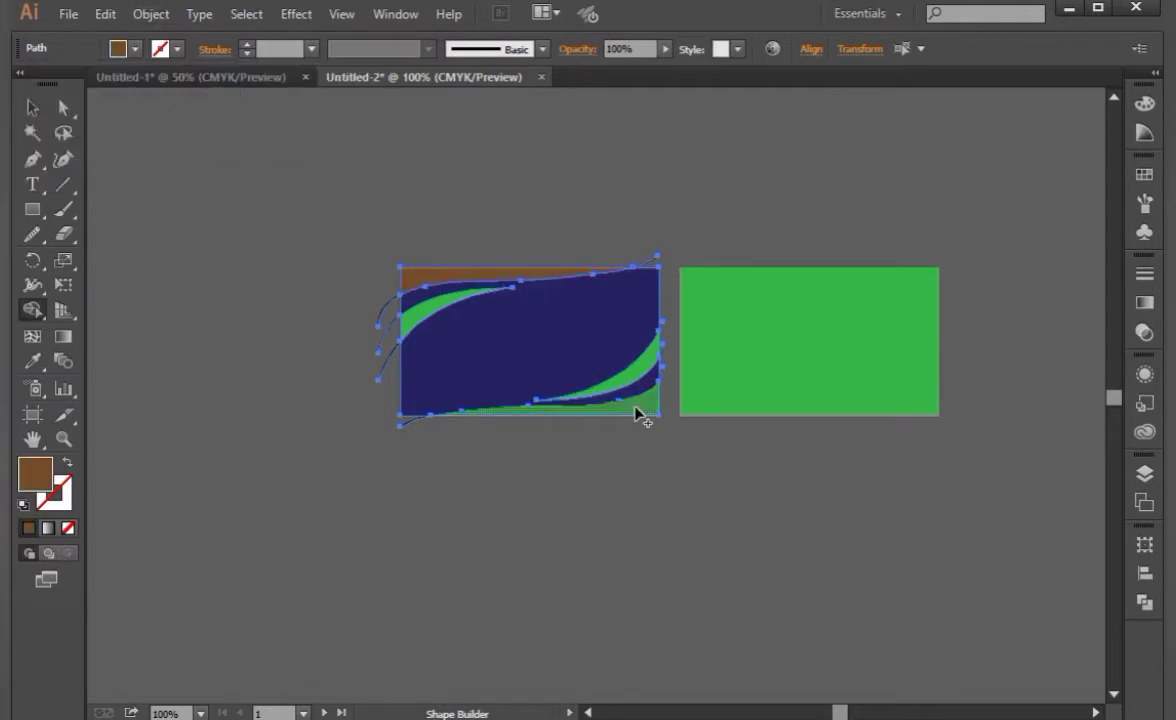
{"action": "left_click", "coordinate": [638, 413]}
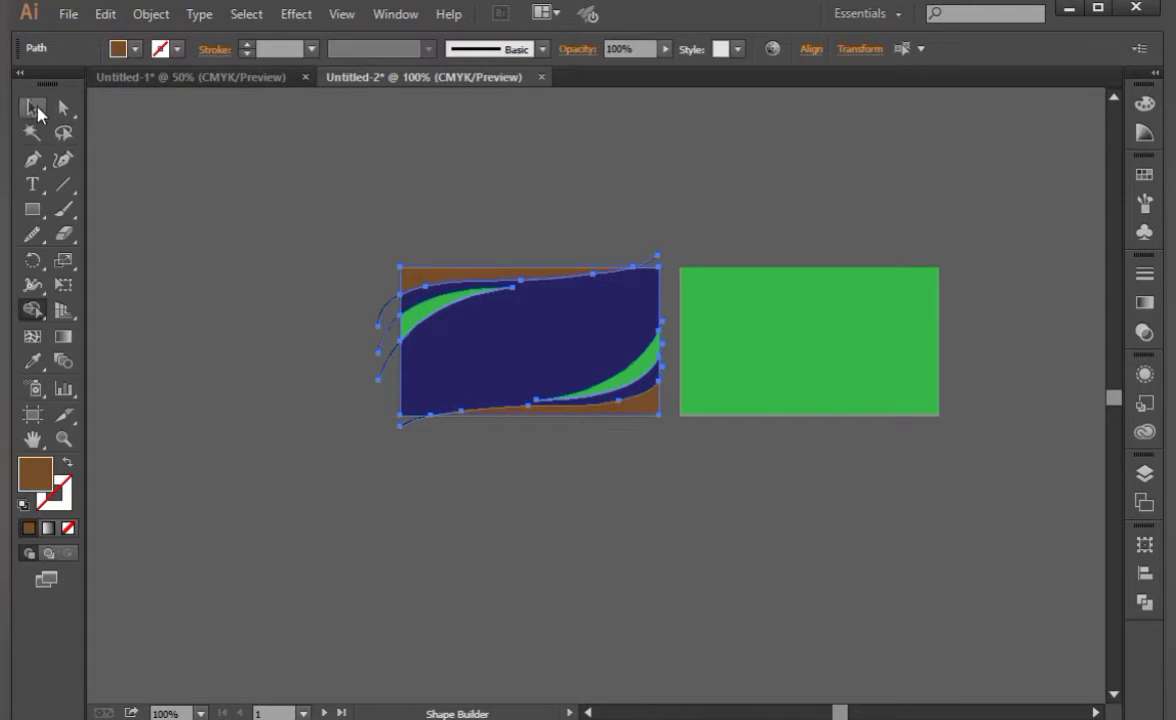
{"action": "left_click", "coordinate": [121, 49]}
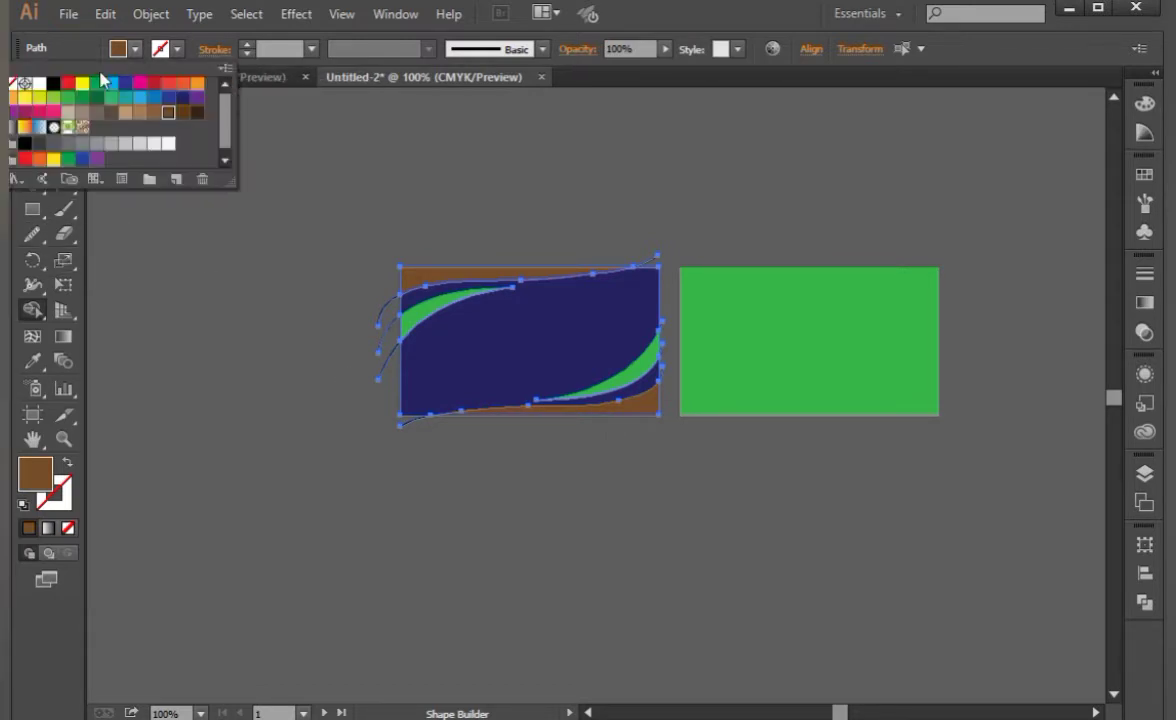
{"action": "left_click", "coordinate": [38, 84]}
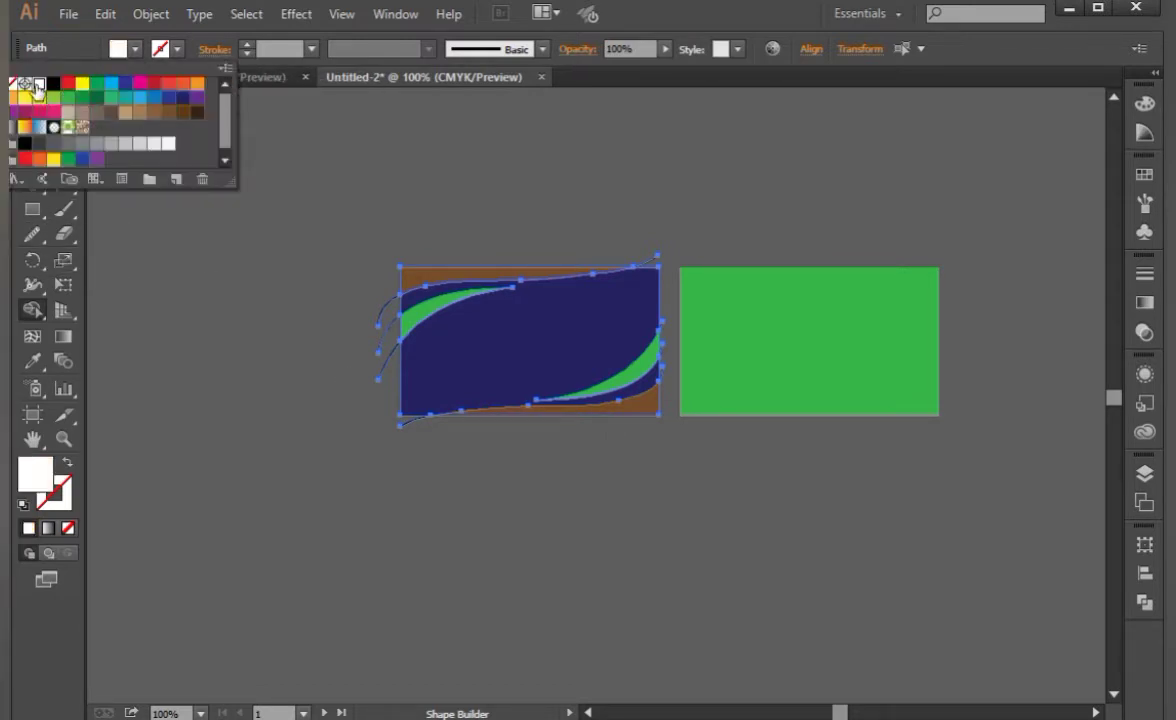
{"action": "left_click", "coordinate": [422, 308]}
{"action": "left_click", "coordinate": [598, 375]}
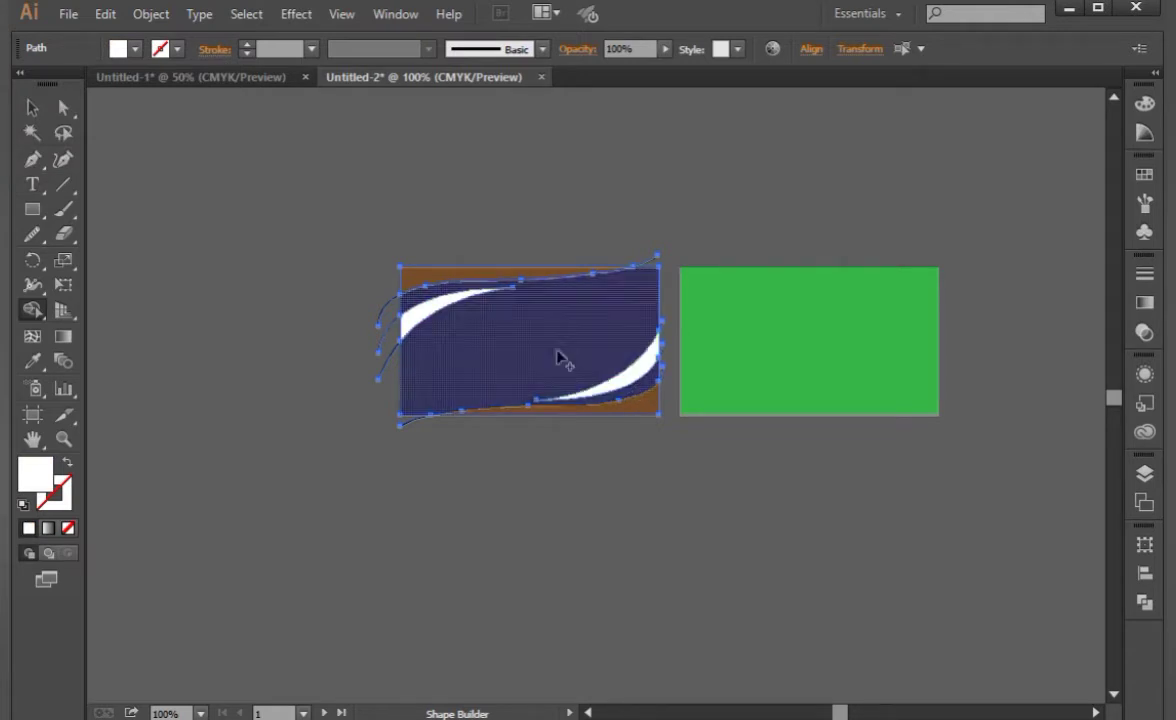
{"action": "left_click", "coordinate": [32, 107]}
{"action": "left_click", "coordinate": [270, 160]}
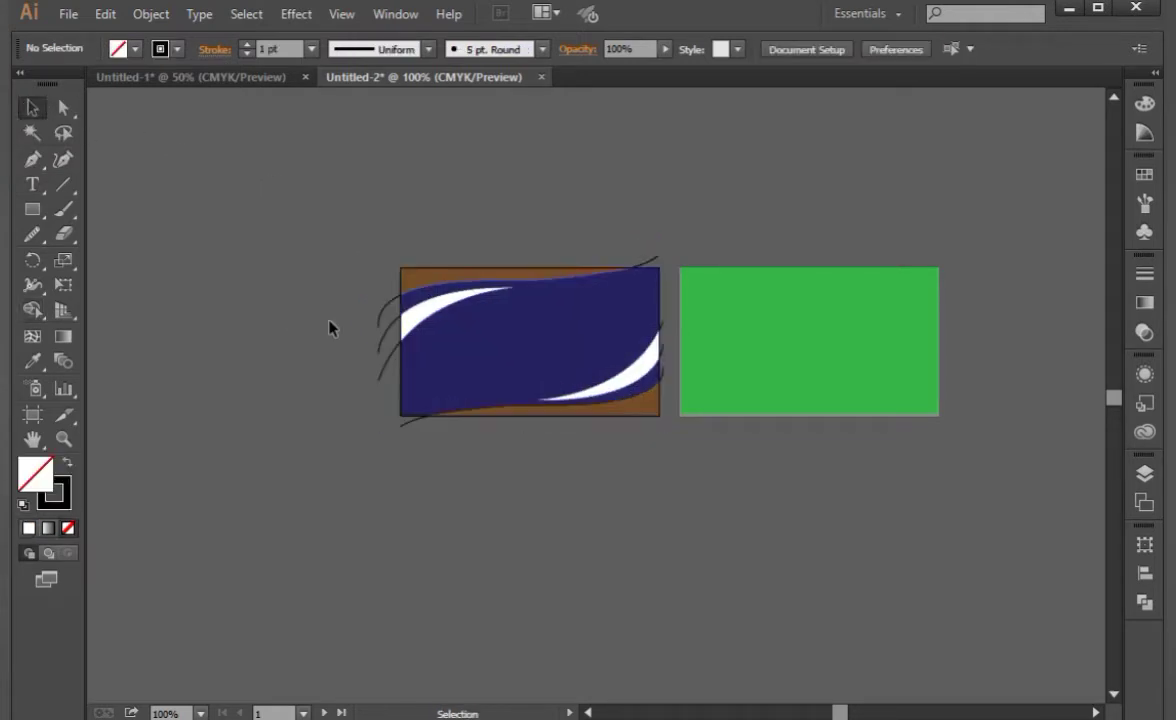
Delete the five stray curve stubs around the left card's left, bottom, top-right and right edges
{"action": "left_click_drag", "start_coordinate": [365, 288], "coordinate": [388, 374]}
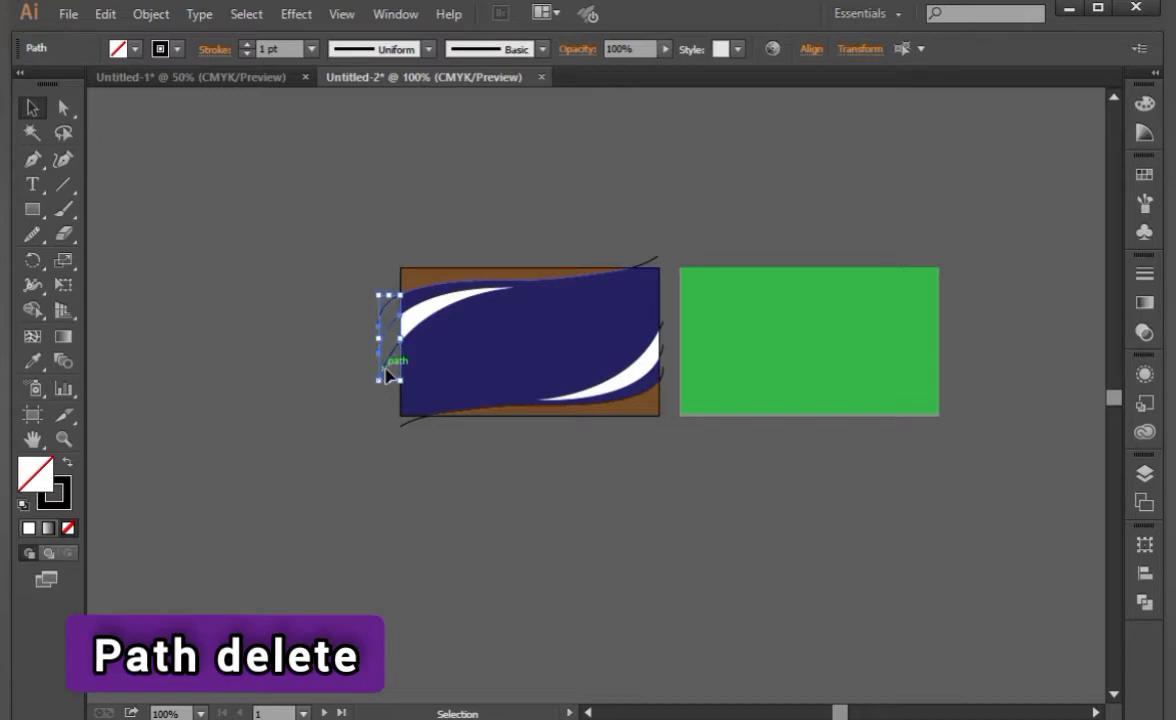
{"action": "key", "text": "Delete"}
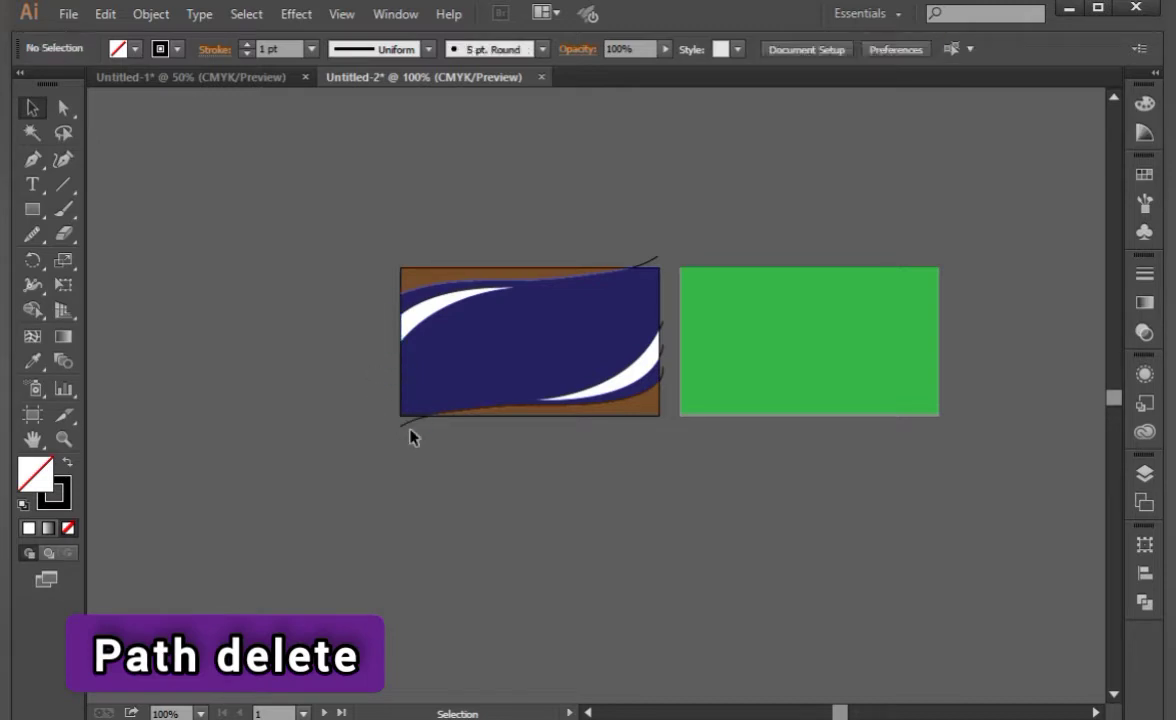
{"action": "left_click", "coordinate": [407, 420]}
{"action": "key", "text": "Delete"}
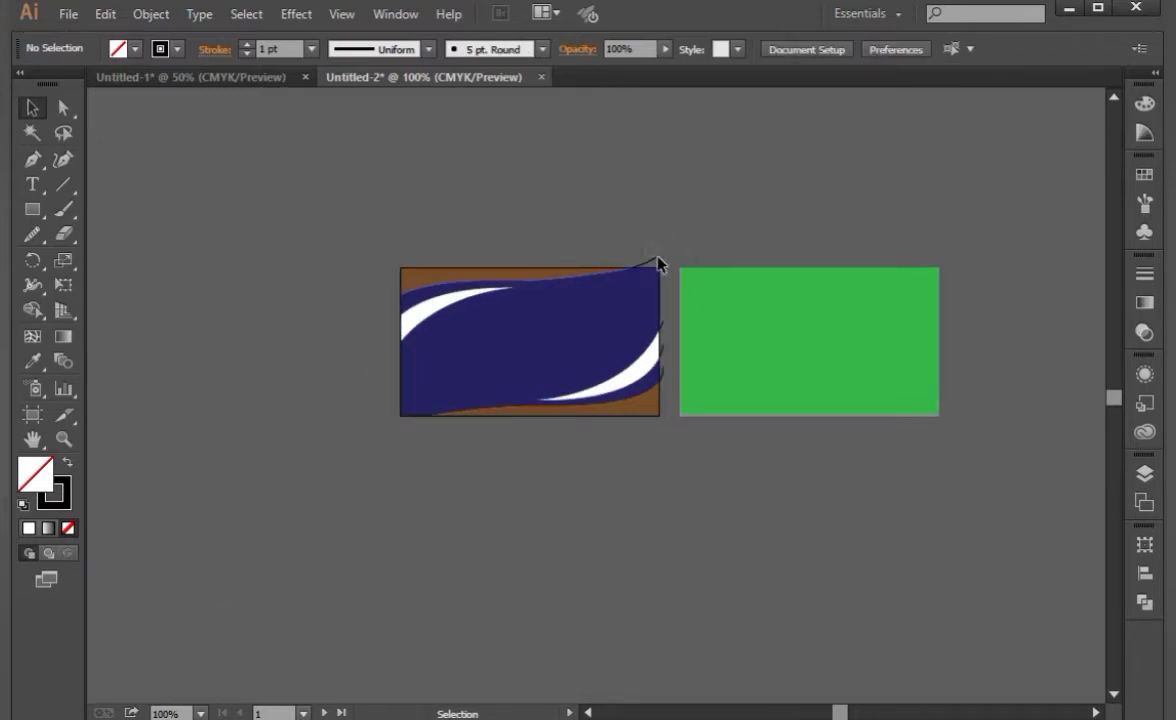
{"action": "left_click", "coordinate": [657, 263]}
{"action": "key", "text": "Delete"}
{"action": "left_click", "coordinate": [663, 333]}
{"action": "key", "text": "Delete"}
{"action": "left_click", "coordinate": [668, 377]}
{"action": "key", "text": "Delete"}
{"action": "left_click_drag", "start_coordinate": [765, 286], "coordinate": [660, 274]}
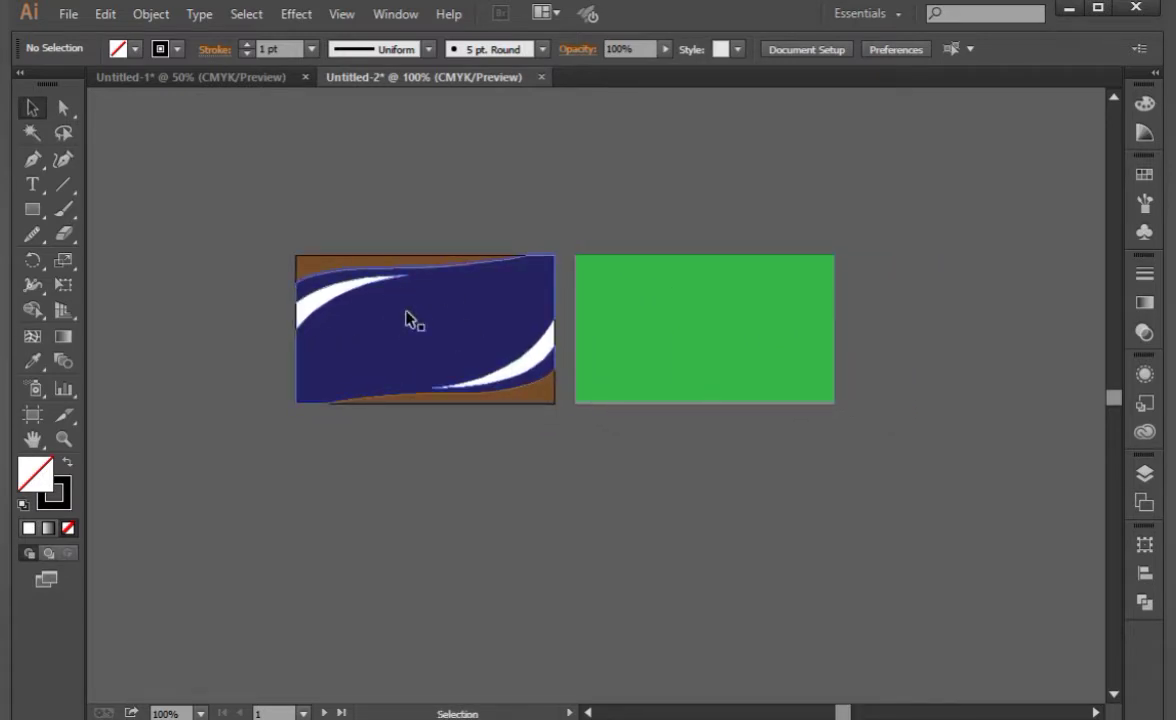
Pen a wave from right of the green card along its bottom to its left edge
{"action": "left_click", "coordinate": [33, 165]}
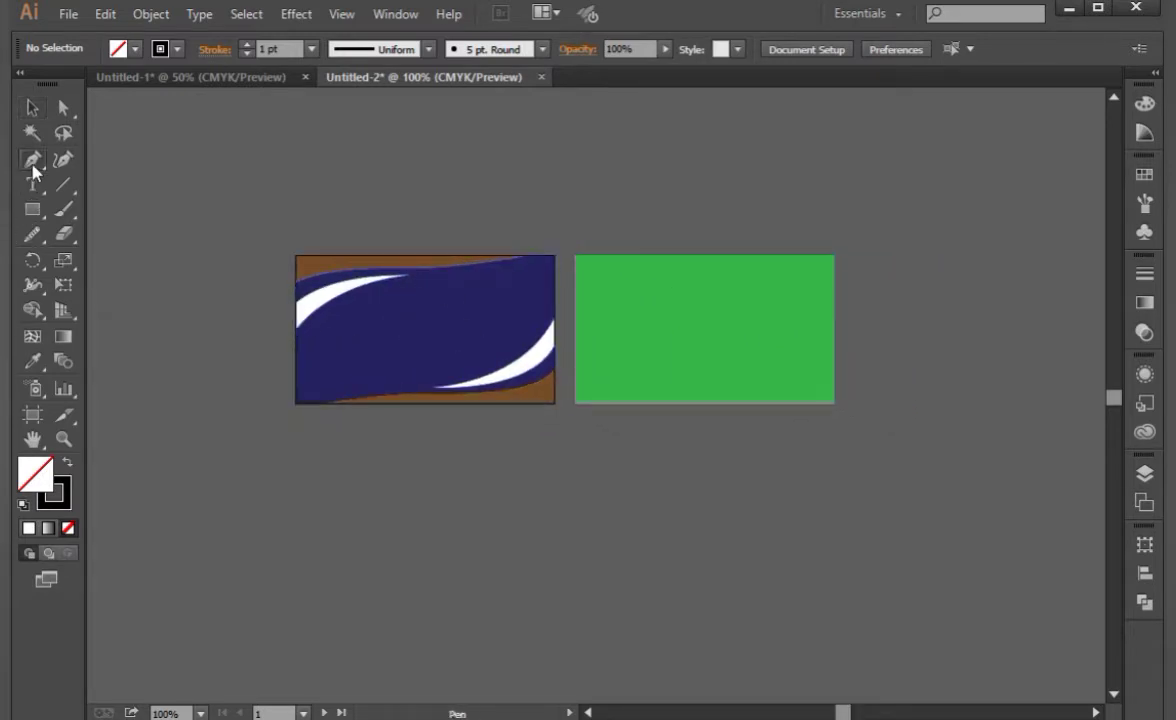
{"action": "left_click", "coordinate": [845, 345]}
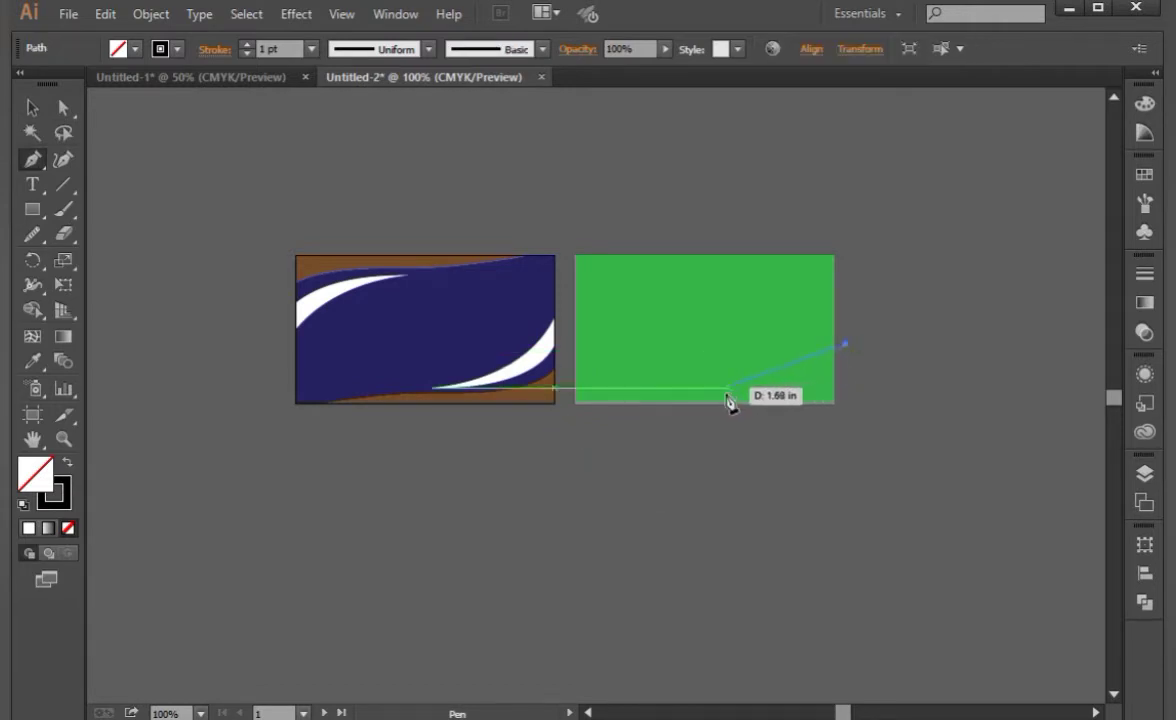
{"action": "left_click_drag", "start_coordinate": [719, 393], "coordinate": [690, 381]}
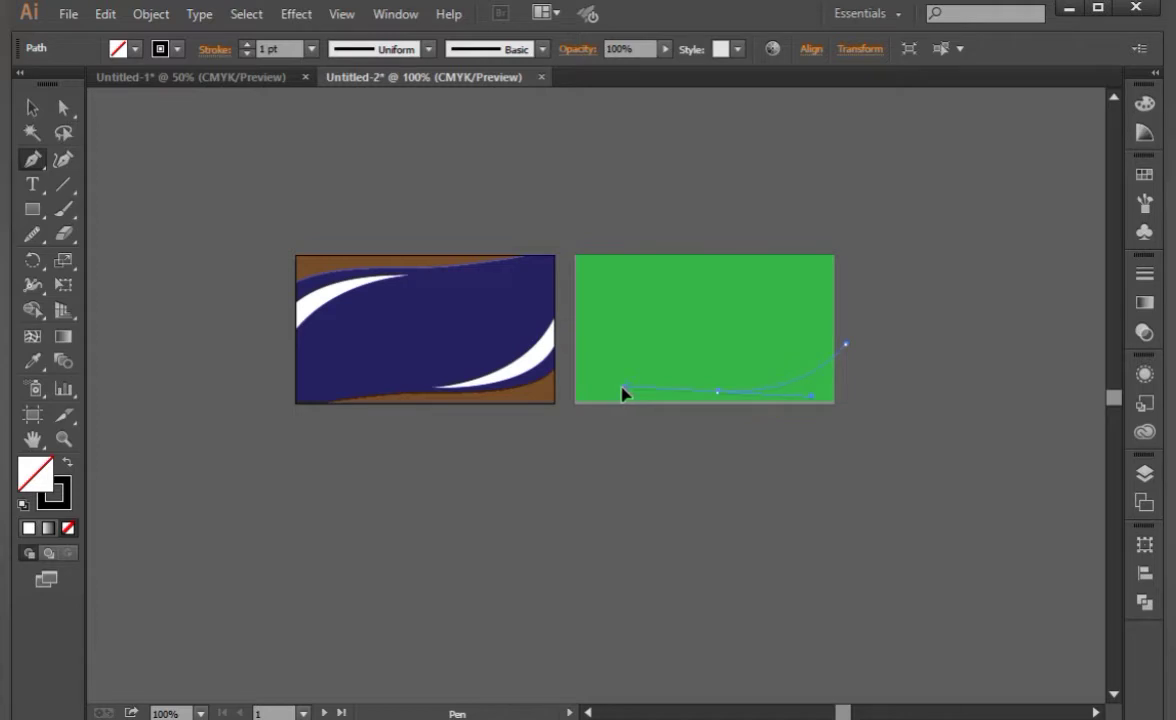
{"action": "left_click_drag", "start_coordinate": [622, 393], "coordinate": [590, 385]}
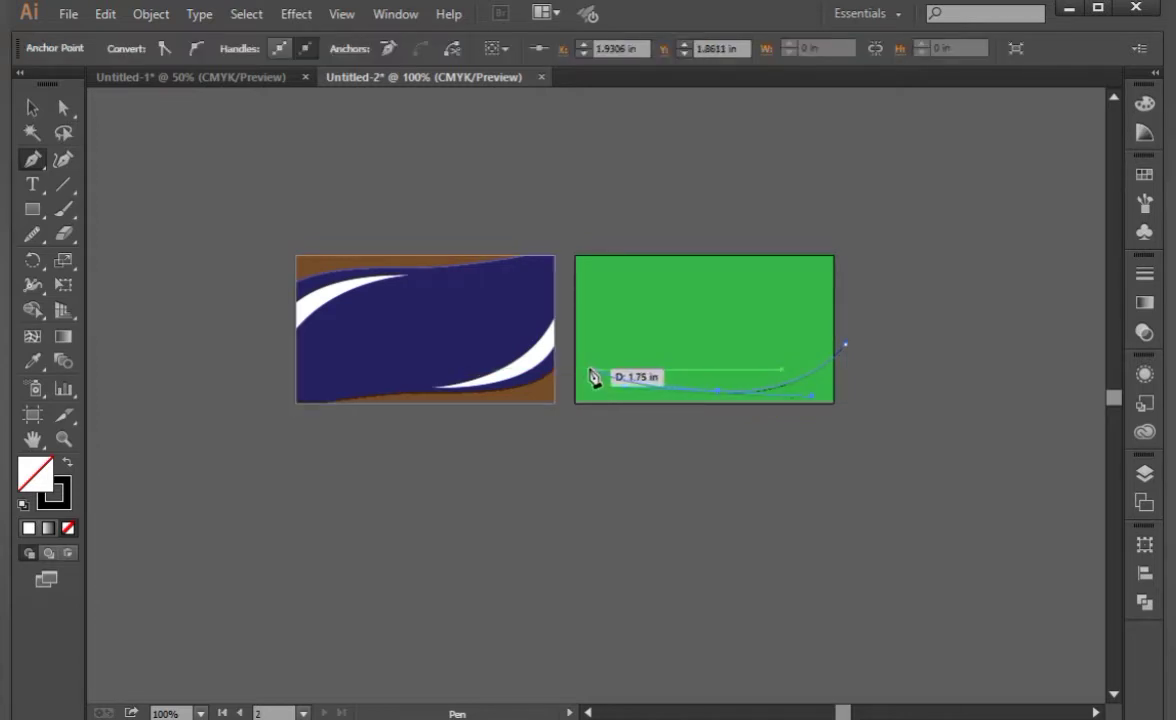
{"action": "key", "text": "ctrl+equal"}
{"action": "key", "text": "ctrl+equal"}
{"action": "key", "text": "ctrl+equal"}
{"action": "mouse_move", "coordinate": [800, 410]}
{"action": "left_mouse_down"}
{"action": "mouse_move", "coordinate": [790, 436]}
{"action": "mouse_move", "coordinate": [712, 504]}
{"action": "left_mouse_up"}
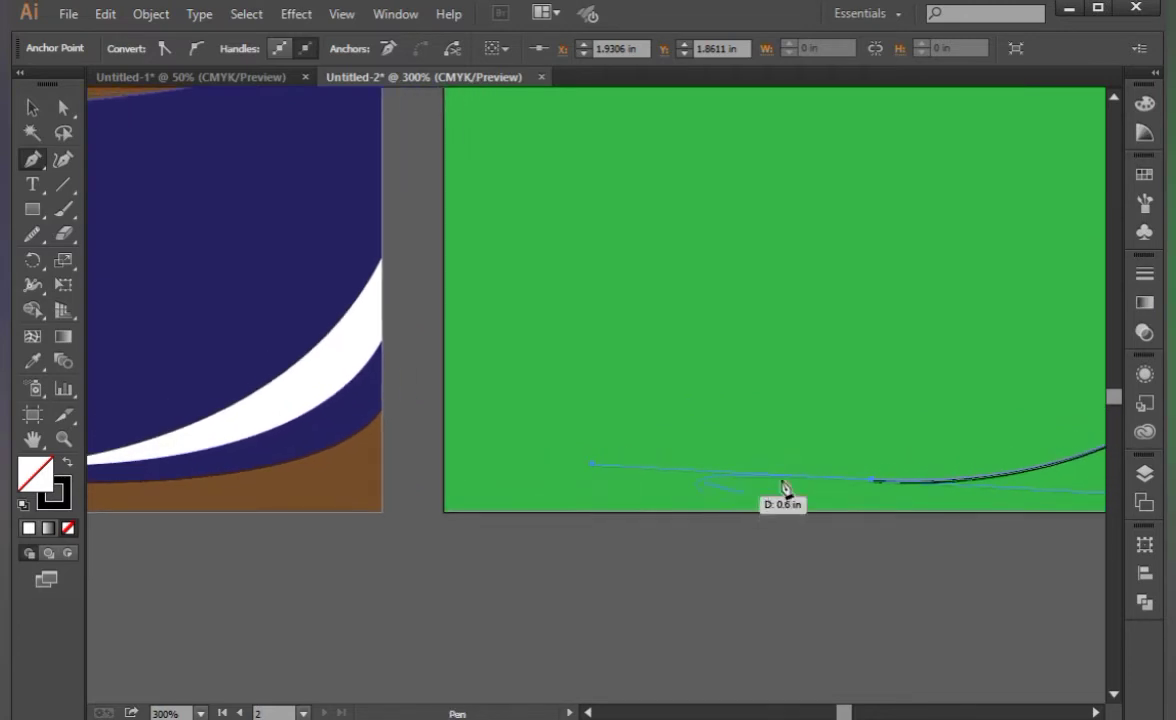
{"action": "left_click", "coordinate": [873, 483]}
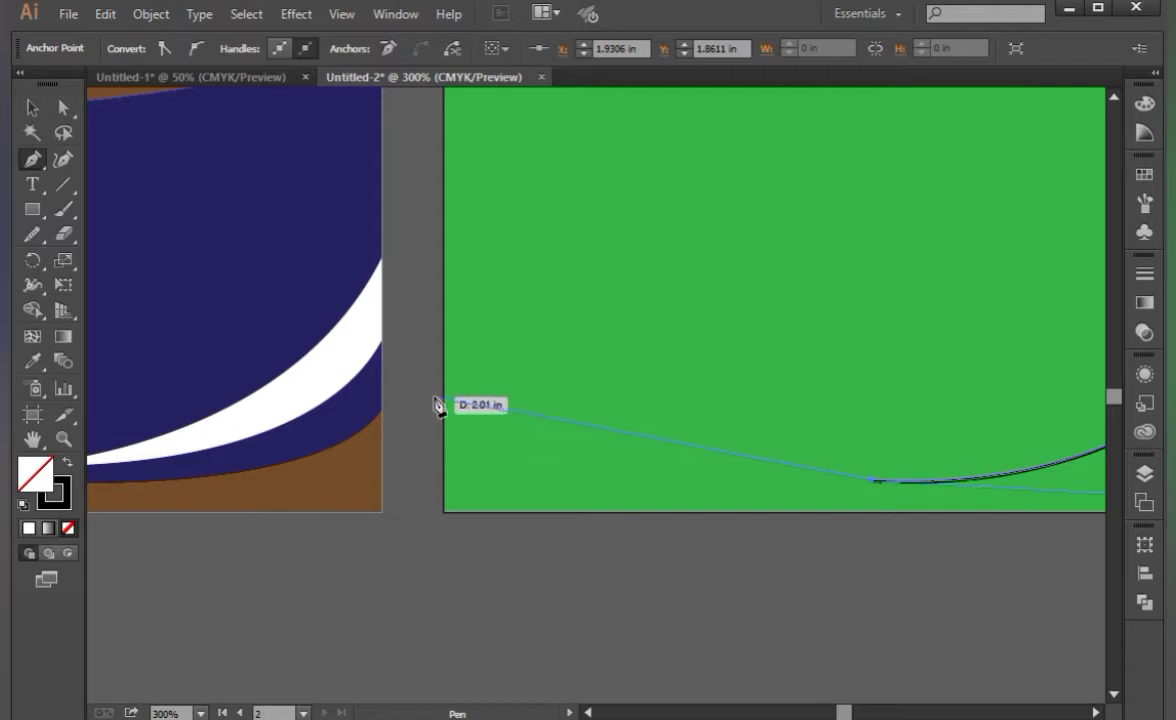
{"action": "mouse_move", "coordinate": [433, 398]}
{"action": "left_mouse_down"}
{"action": "mouse_move", "coordinate": [398, 410]}
{"action": "mouse_move", "coordinate": [228, 410]}
{"action": "mouse_move", "coordinate": [224, 481]}
{"action": "left_mouse_up"}
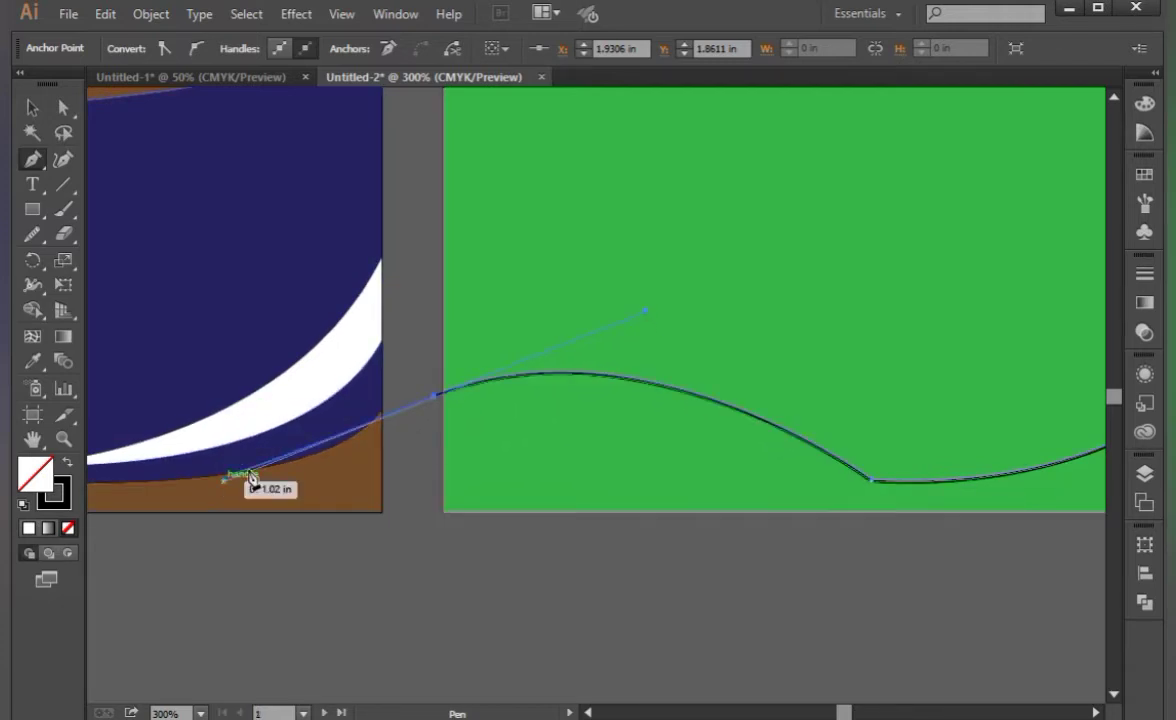
{"action": "mouse_move", "coordinate": [913, 499]}
{"action": "left_mouse_down"}
{"action": "mouse_move", "coordinate": [610, 538]}
{"action": "mouse_move", "coordinate": [672, 532]}
{"action": "left_mouse_up"}
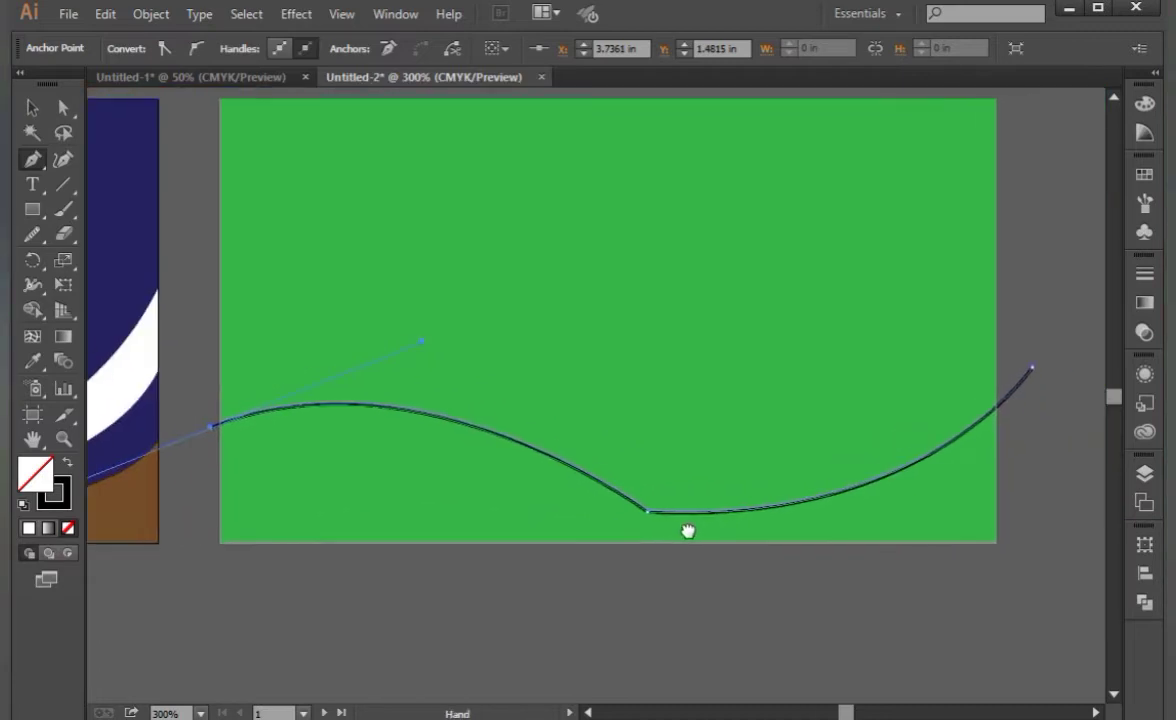
Raise the wave's lowest anchor slightly and smooth its sharp dip into a gentle curve
{"action": "left_click", "coordinate": [64, 107]}
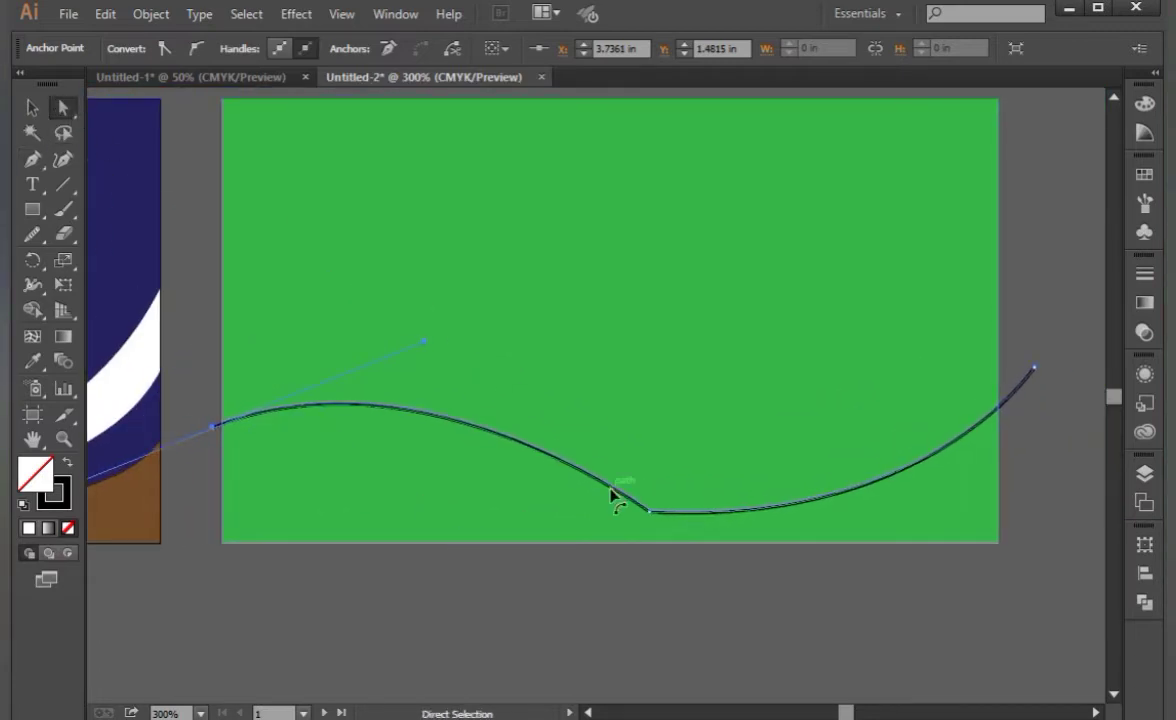
{"action": "left_click_drag", "start_coordinate": [651, 511], "coordinate": [655, 495]}
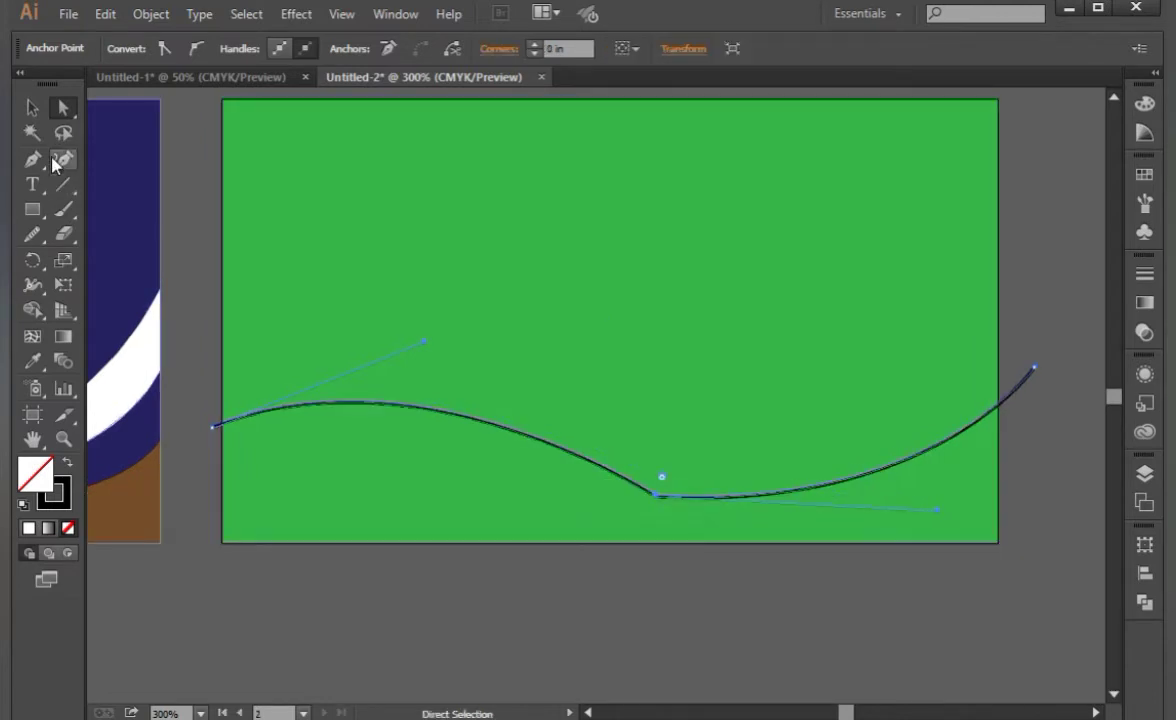
{"action": "left_click_drag", "start_coordinate": [50, 233], "coordinate": [97, 261]}
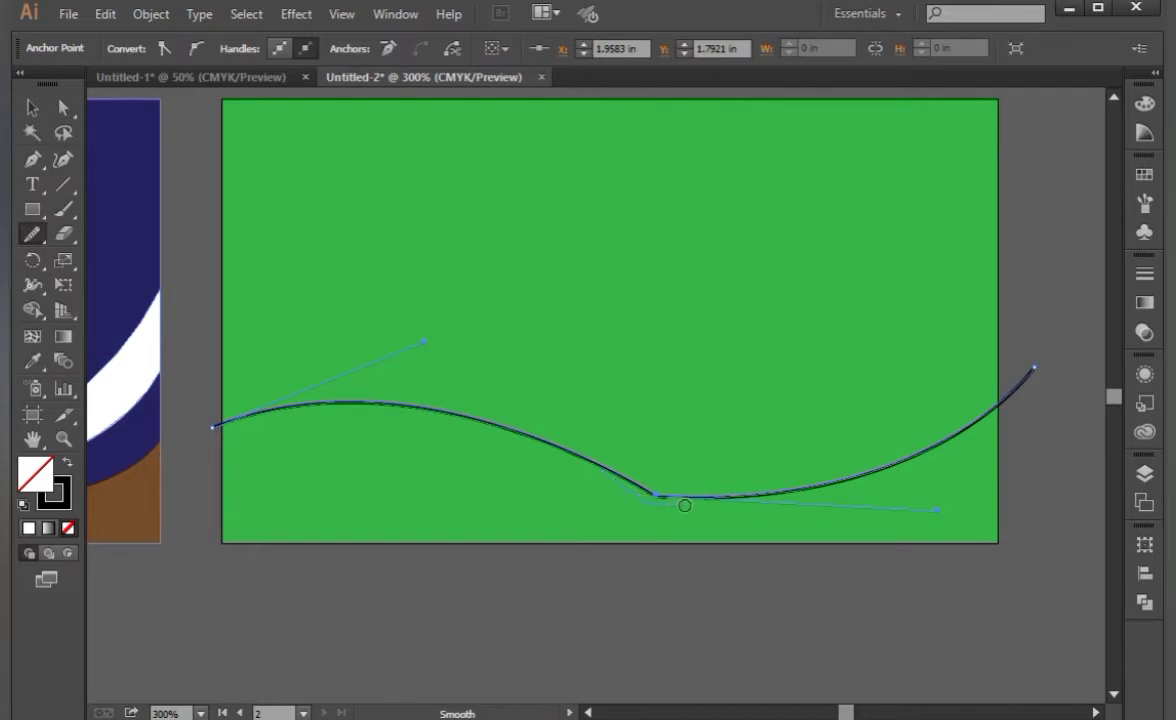
{"action": "mouse_move", "coordinate": [684, 505]}
{"action": "left_mouse_down"}
{"action": "mouse_move", "coordinate": [660, 497]}
{"action": "mouse_move", "coordinate": [723, 478]}
{"action": "mouse_move", "coordinate": [820, 476]}
{"action": "left_mouse_up"}
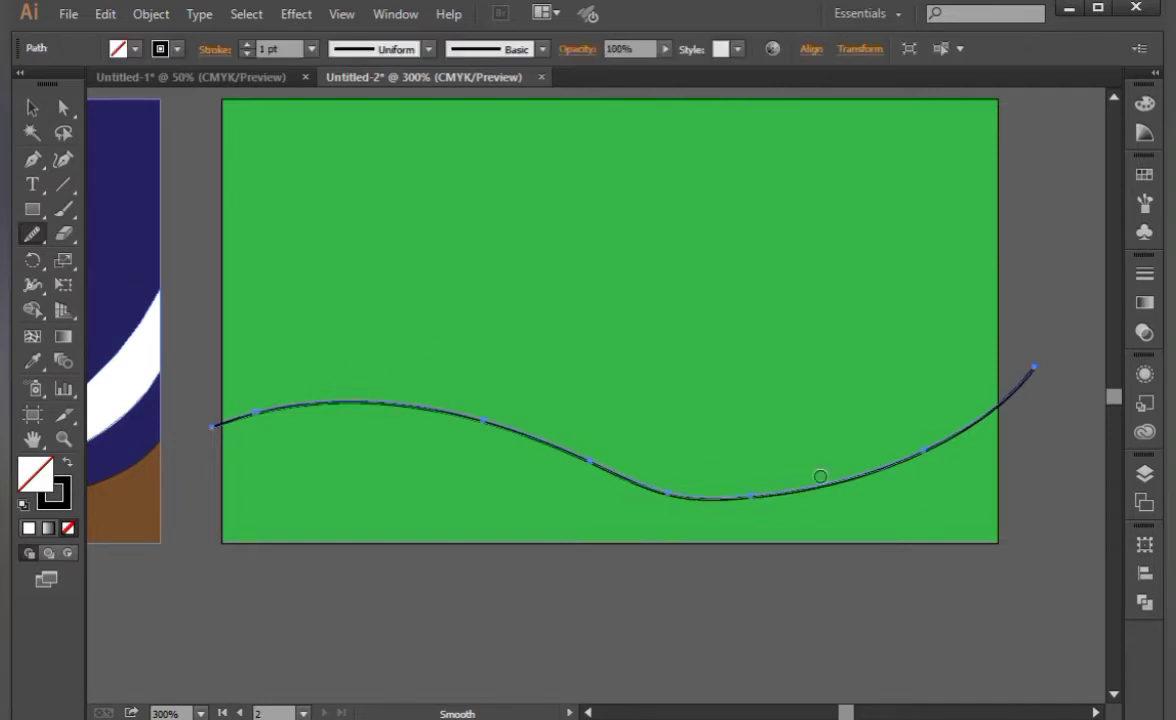
{"action": "left_click_drag", "start_coordinate": [995, 438], "coordinate": [918, 435]}
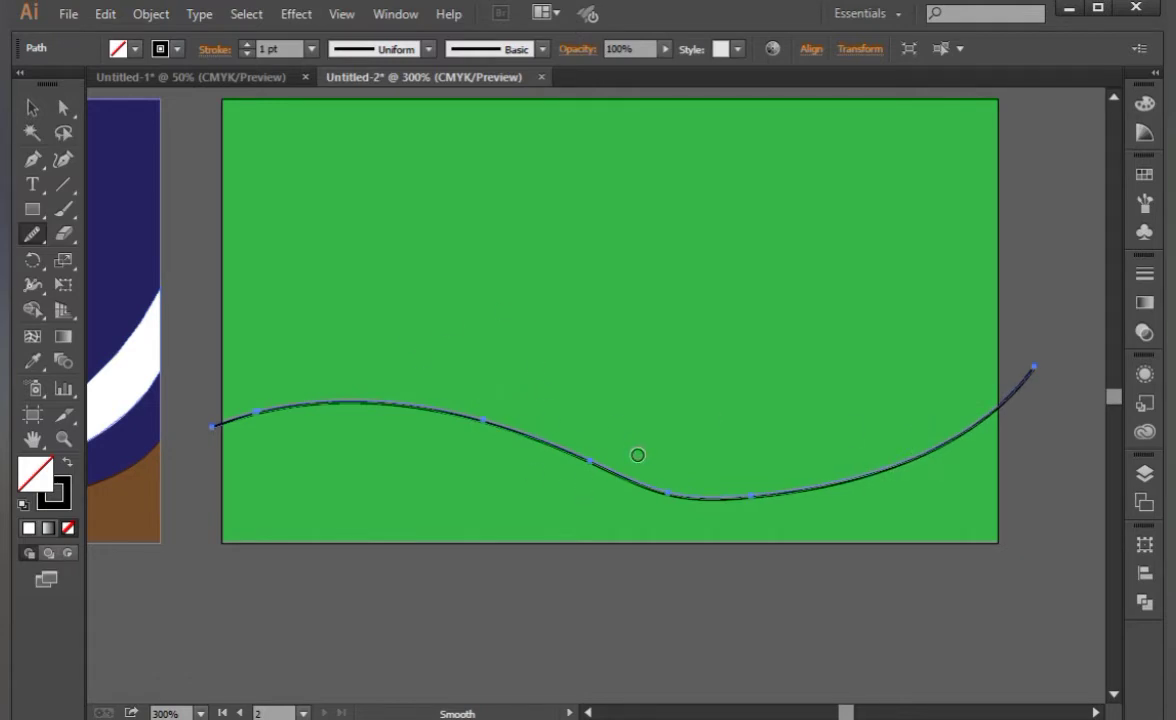
Start a Pen curve at the wave's right end, running through the dip toward the upper right
{"action": "left_click_drag", "start_coordinate": [587, 464], "coordinate": [487, 505]}
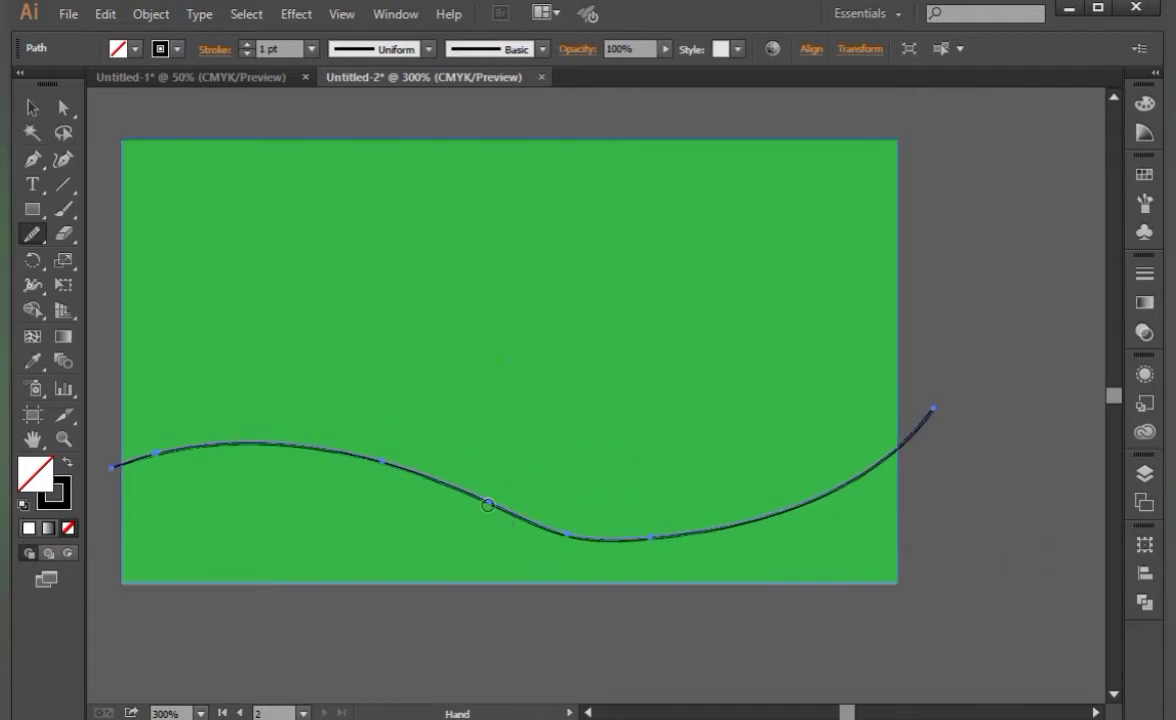
{"action": "left_click", "coordinate": [32, 158]}
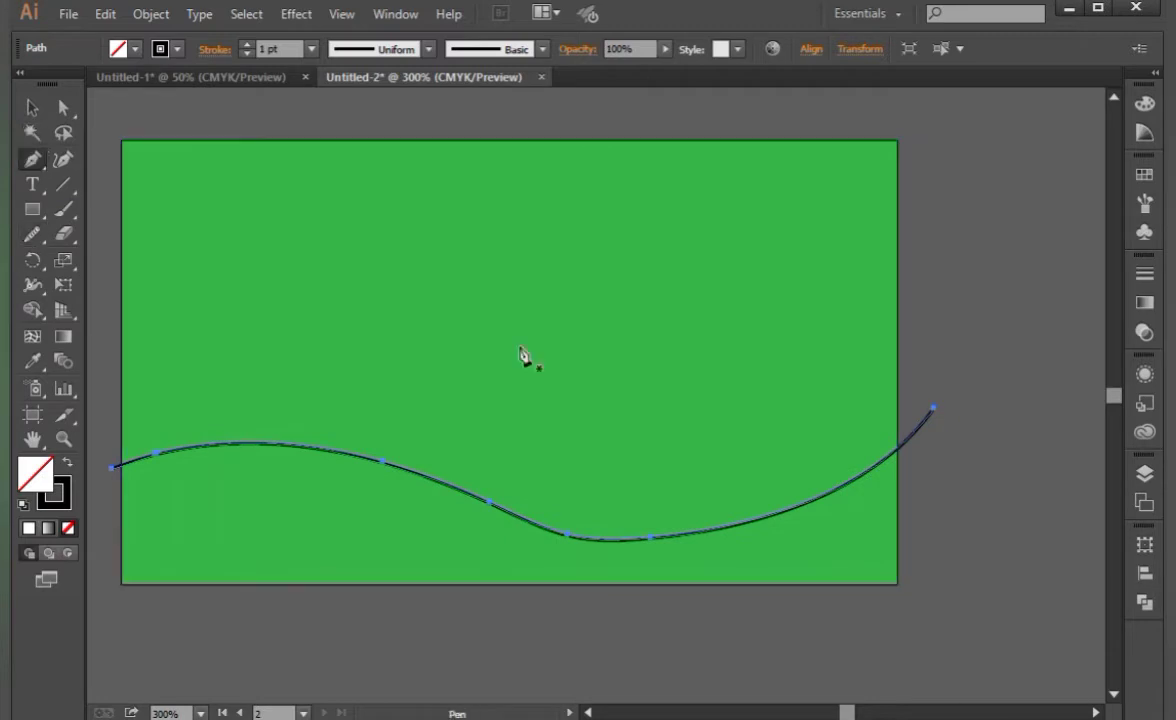
{"action": "left_click", "coordinate": [917, 391]}
{"action": "mouse_move", "coordinate": [597, 520]}
{"action": "left_mouse_down"}
{"action": "mouse_move", "coordinate": [476, 535]}
{"action": "mouse_move", "coordinate": [448, 491]}
{"action": "left_mouse_up"}
{"action": "mouse_move", "coordinate": [597, 520]}
{"action": "left_mouse_down"}
{"action": "mouse_move", "coordinate": [916, 396]}
{"action": "mouse_move", "coordinate": [907, 366]}
{"action": "left_mouse_up"}
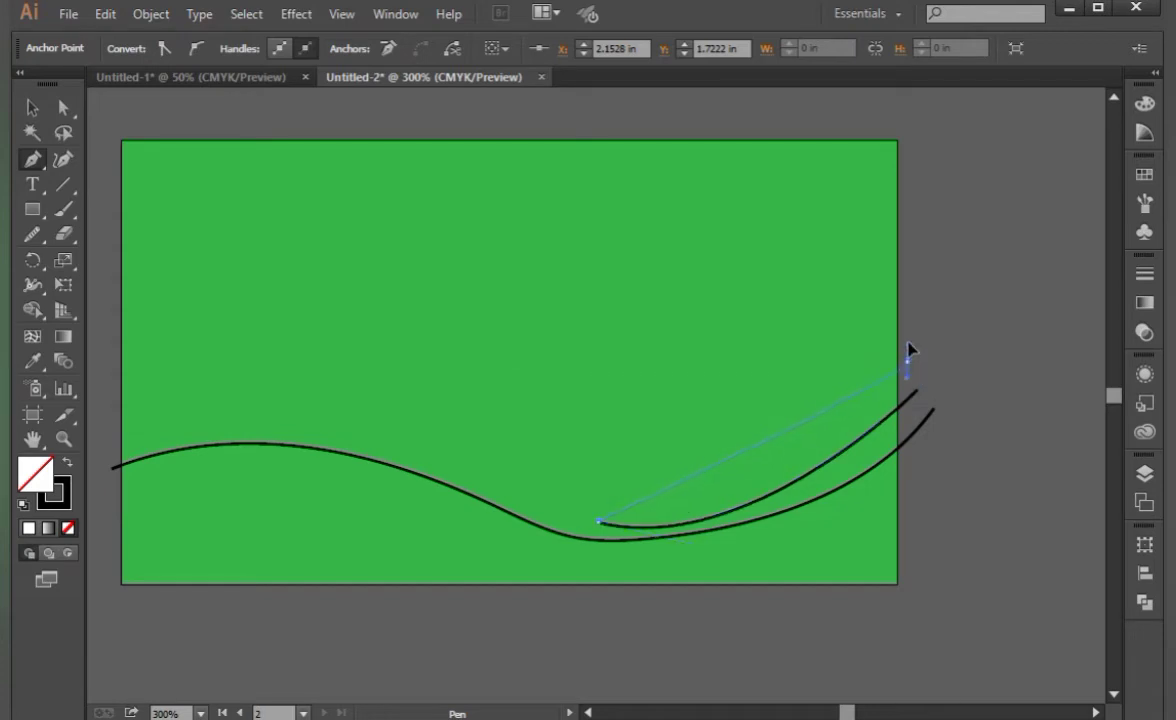
Bend the upper curve up to the card's upper-right edge and close the narrow sliver
{"action": "left_click_drag", "start_coordinate": [970, 258], "coordinate": [998, 237]}
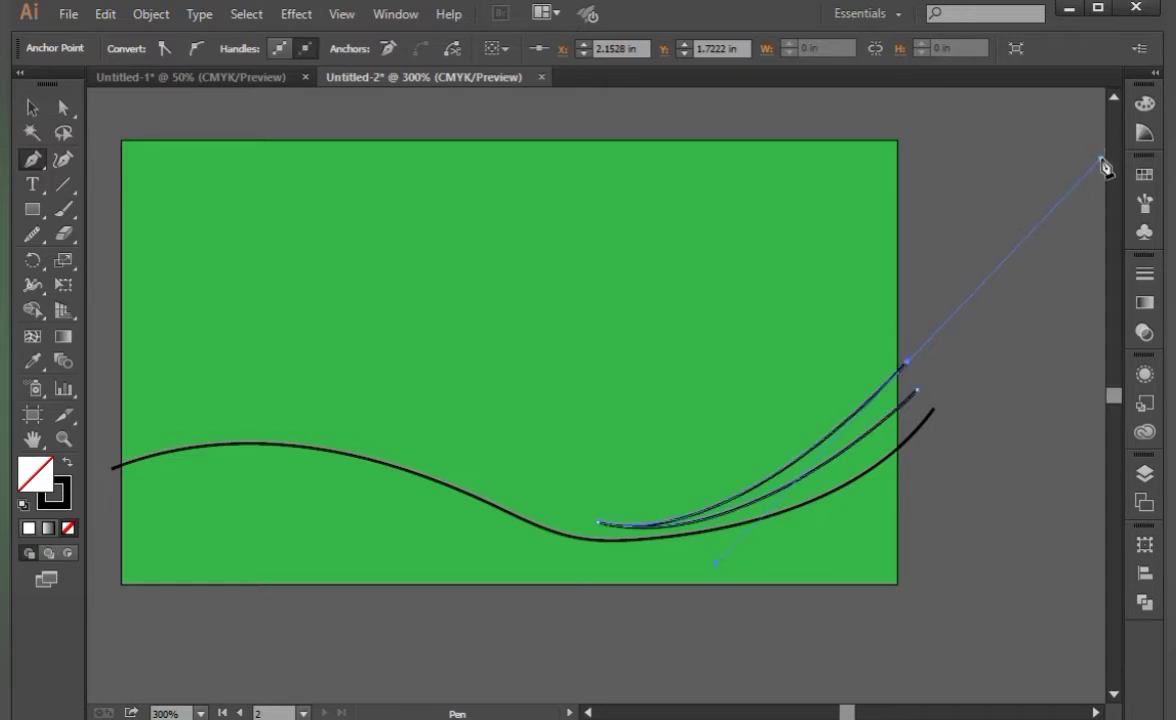
{"action": "left_click_drag", "start_coordinate": [1101, 163], "coordinate": [1101, 163]}
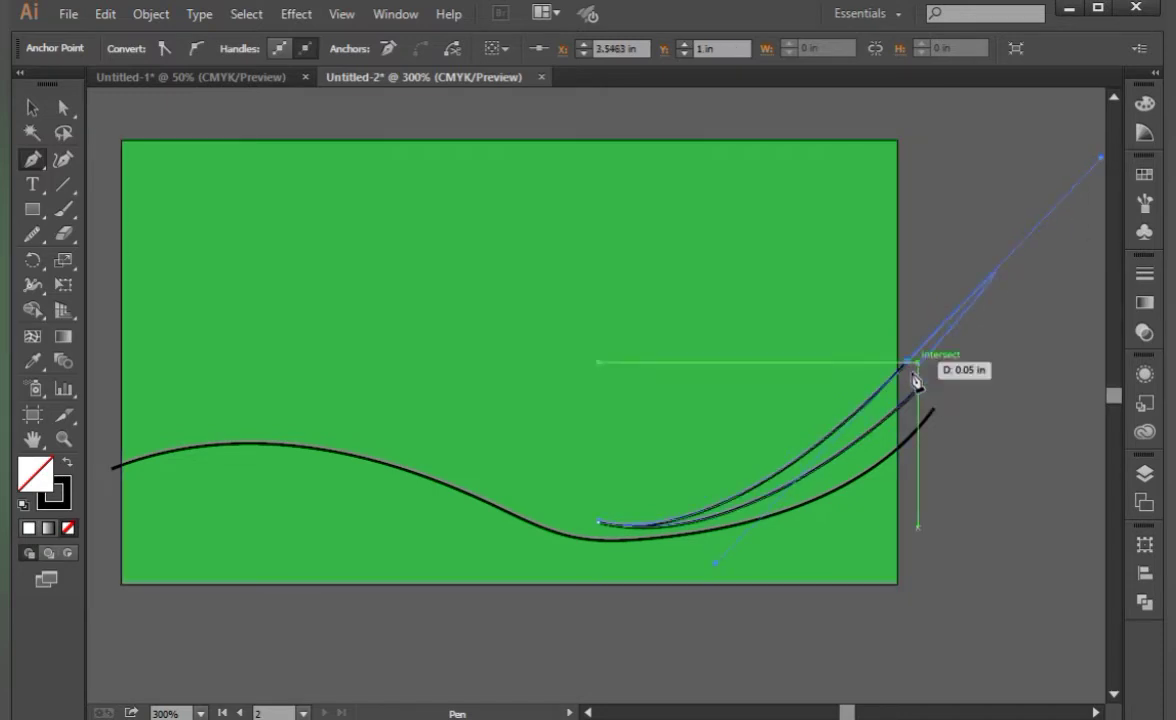
{"action": "key", "text": "ctrl+z"}
{"action": "left_click_drag", "start_coordinate": [913, 386], "coordinate": [912, 330]}
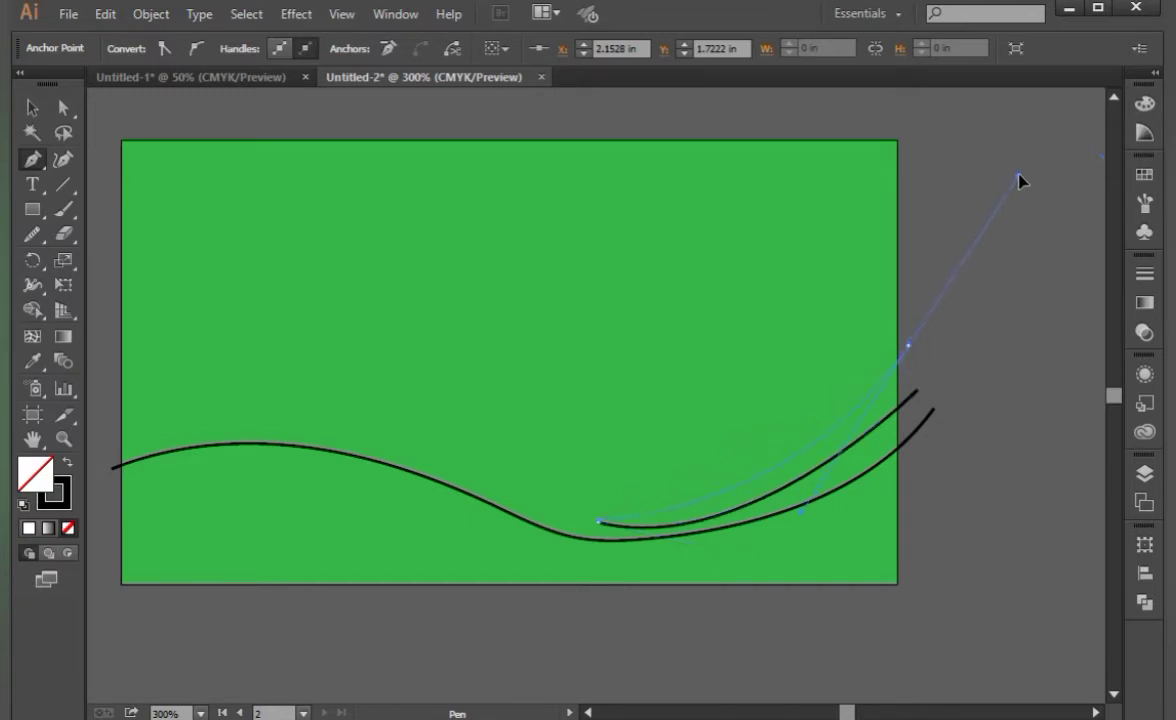
{"action": "left_click_drag", "start_coordinate": [1092, 143], "coordinate": [1103, 118]}
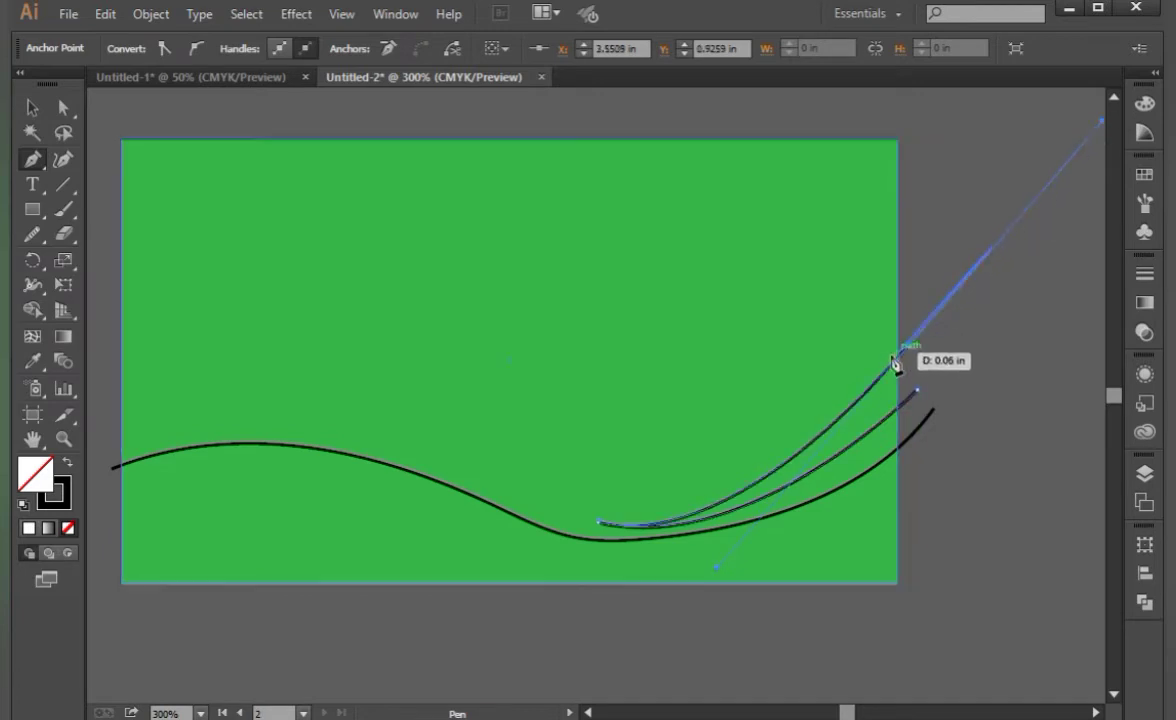
{"action": "mouse_move", "coordinate": [907, 353]}
{"action": "left_mouse_down"}
{"action": "mouse_move", "coordinate": [921, 398]}
{"action": "mouse_move", "coordinate": [953, 370]}
{"action": "left_mouse_up"}
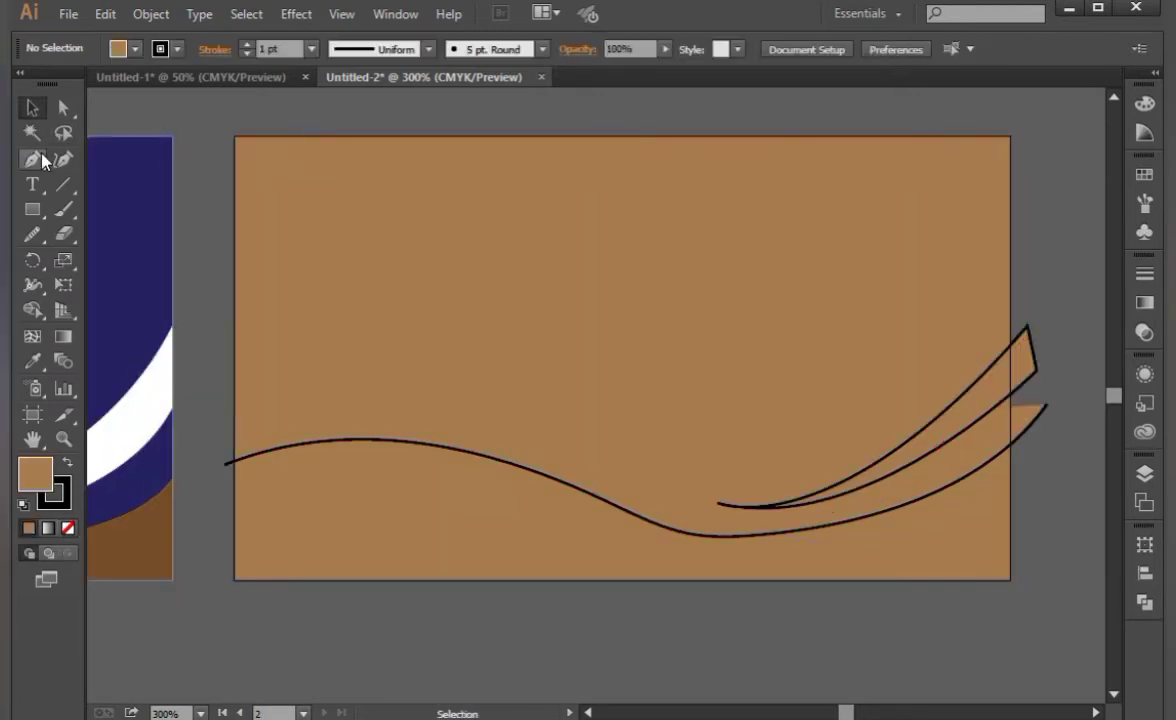
Extend the wave down around the card's bottom corners and back to its right end, closing the shape
{"action": "left_click_drag", "start_coordinate": [226, 462], "coordinate": [228, 568]}
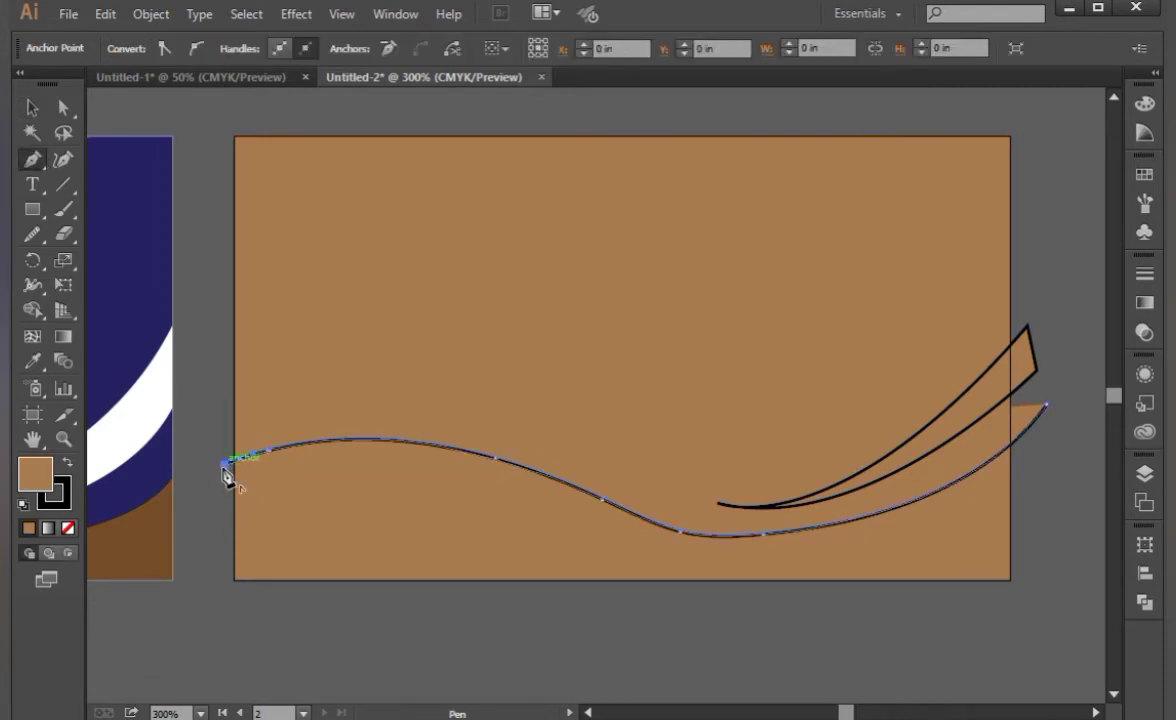
{"action": "left_click", "coordinate": [226, 577]}
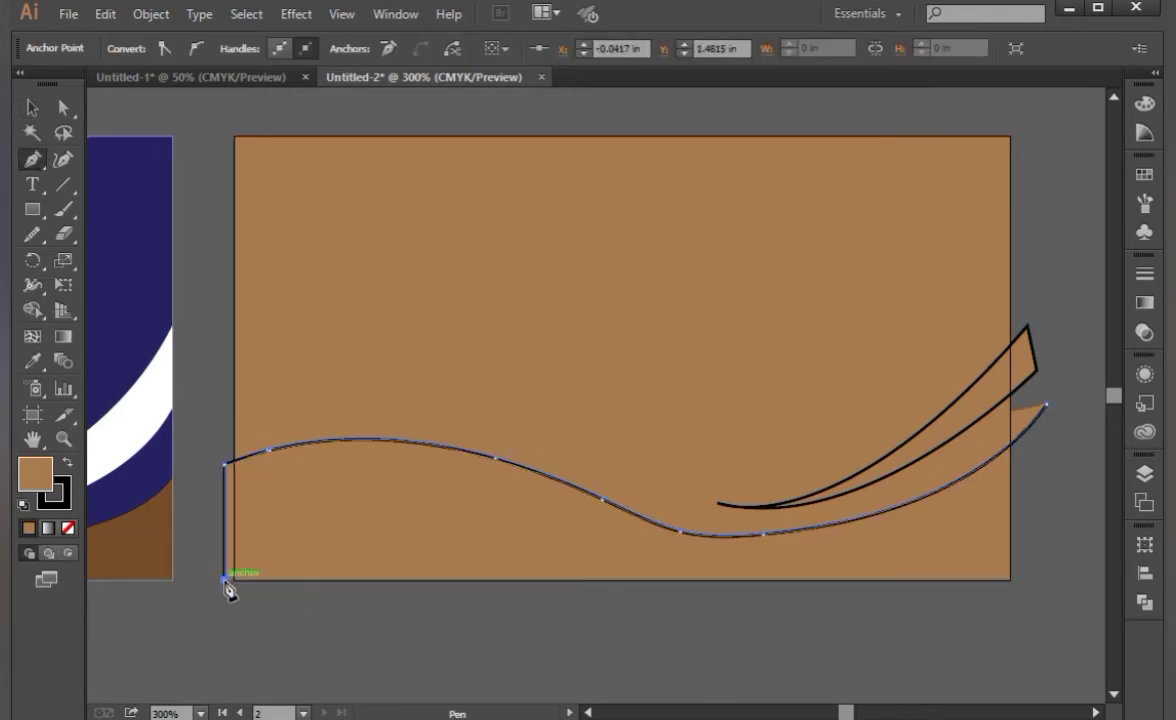
{"action": "left_click", "coordinate": [1057, 583]}
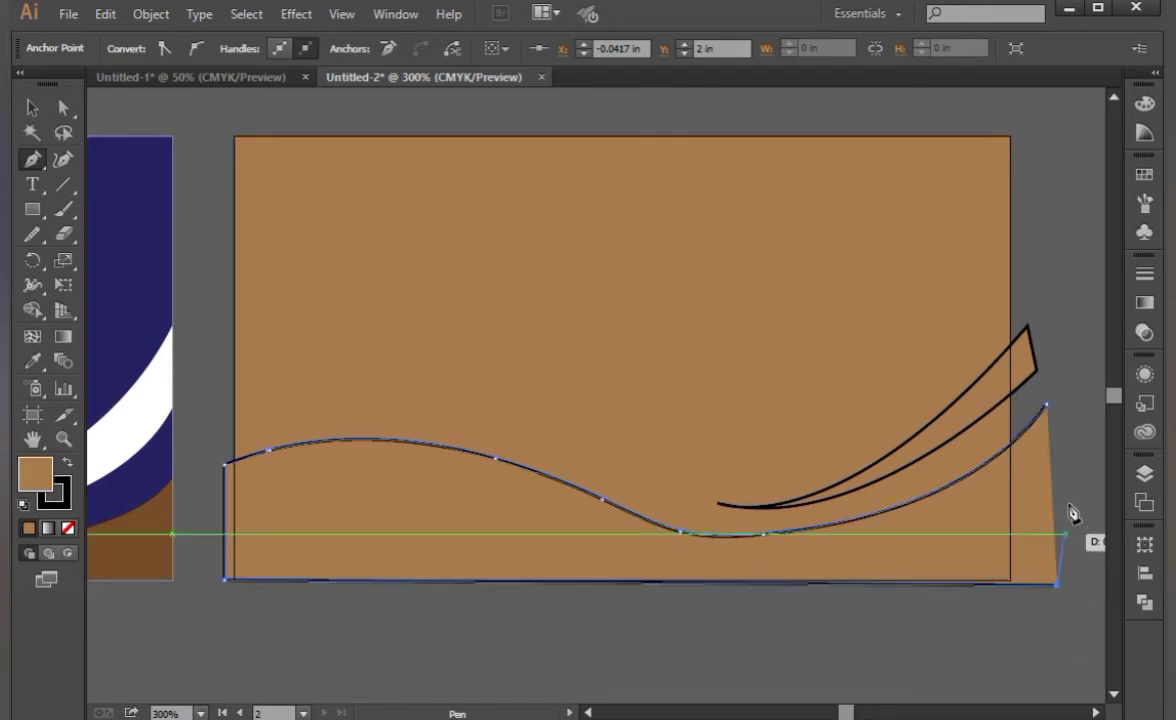
{"action": "left_click", "coordinate": [1046, 404]}
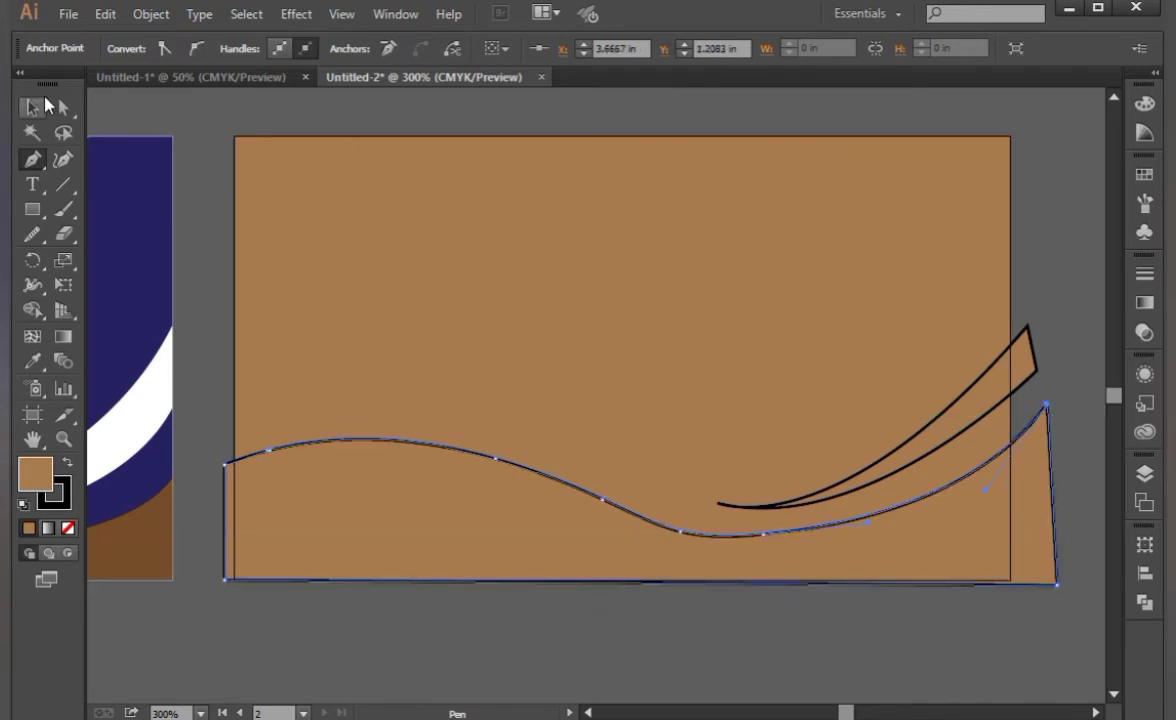
{"action": "key", "text": "v"}
{"action": "left_click", "coordinate": [103, 94]}
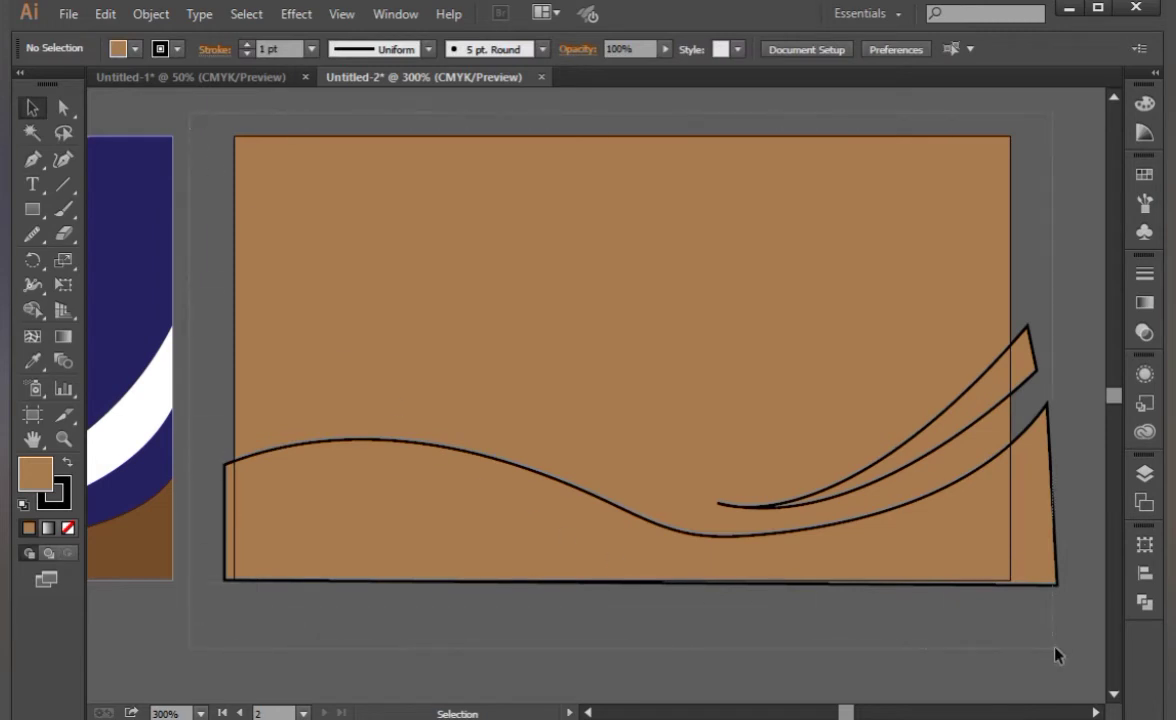
{"action": "left_click", "coordinate": [971, 522]}
Use Shape Builder to fill the region under the wave dark blue
{"action": "left_click", "coordinate": [33, 309]}
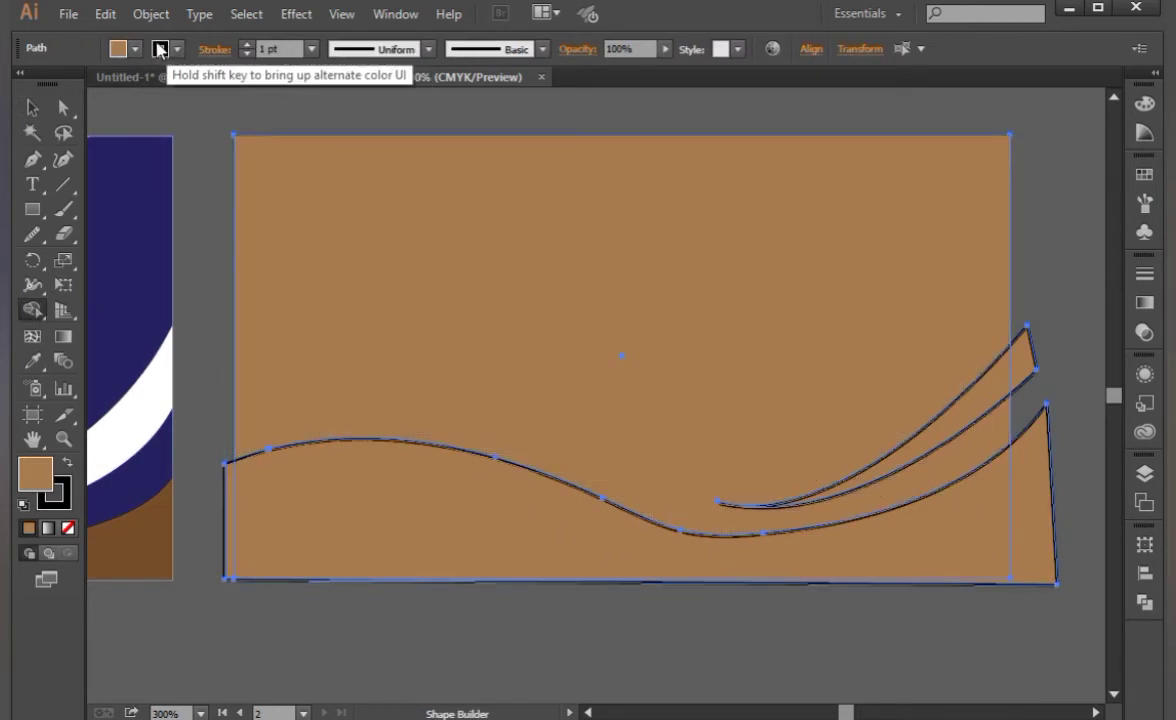
{"action": "left_click", "coordinate": [160, 50]}
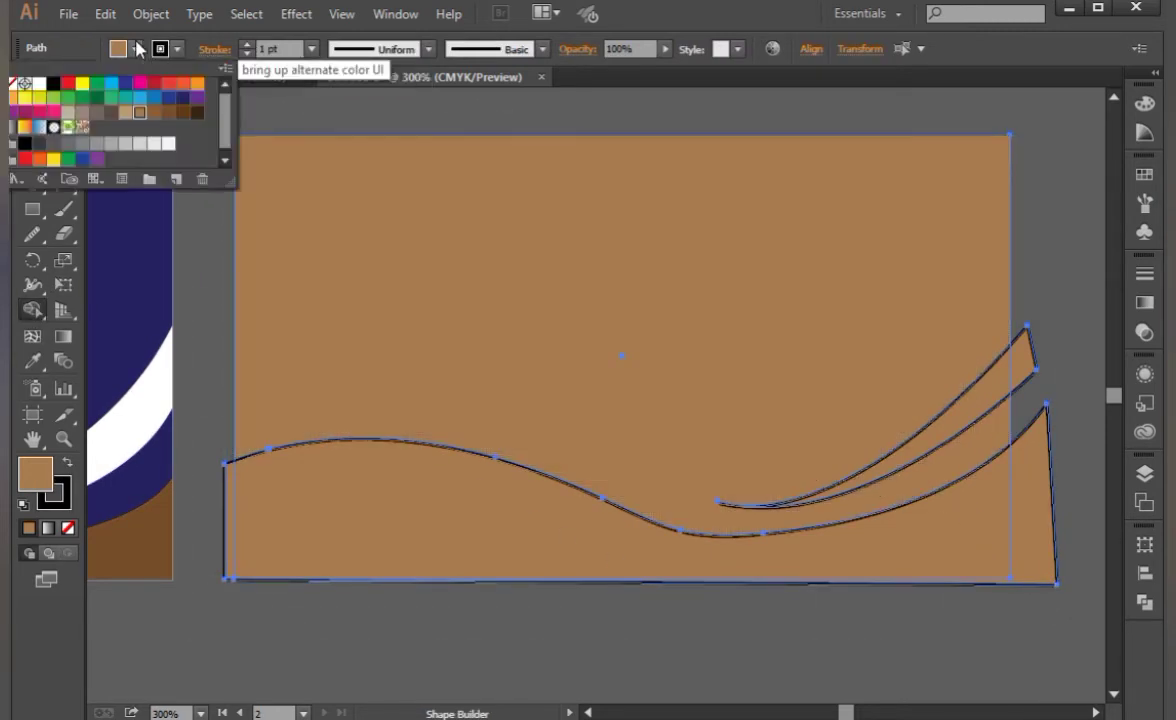
{"action": "left_click", "coordinate": [180, 107]}
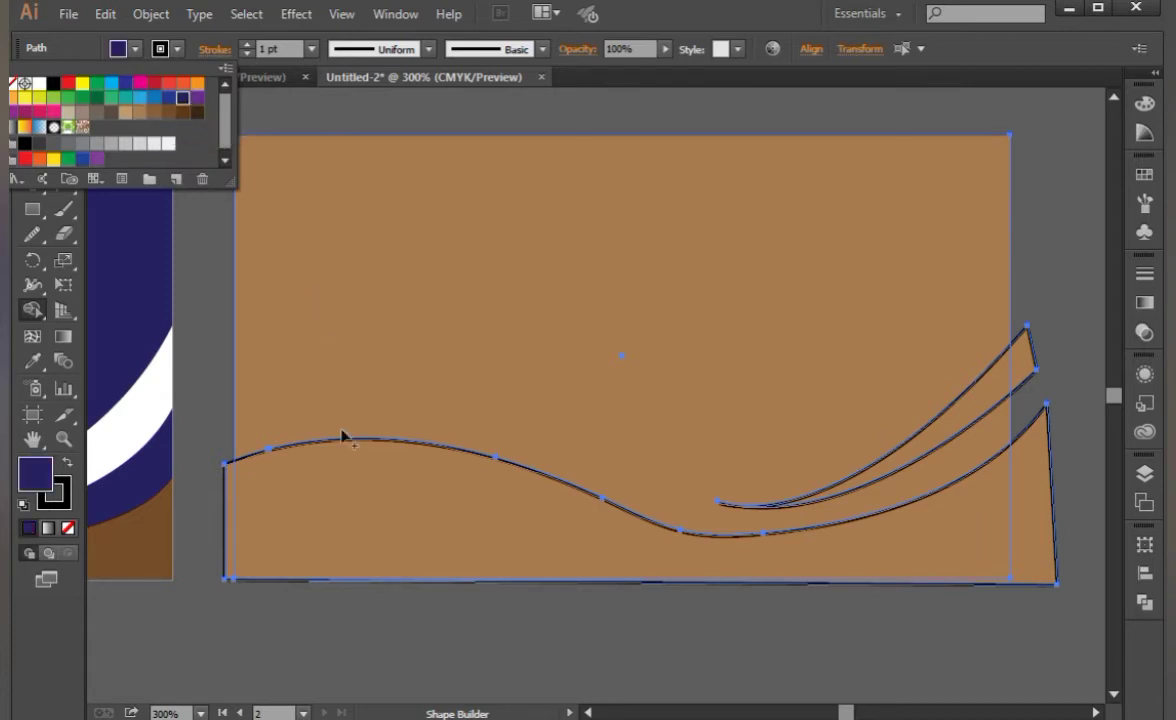
{"action": "left_click", "coordinate": [355, 512]}
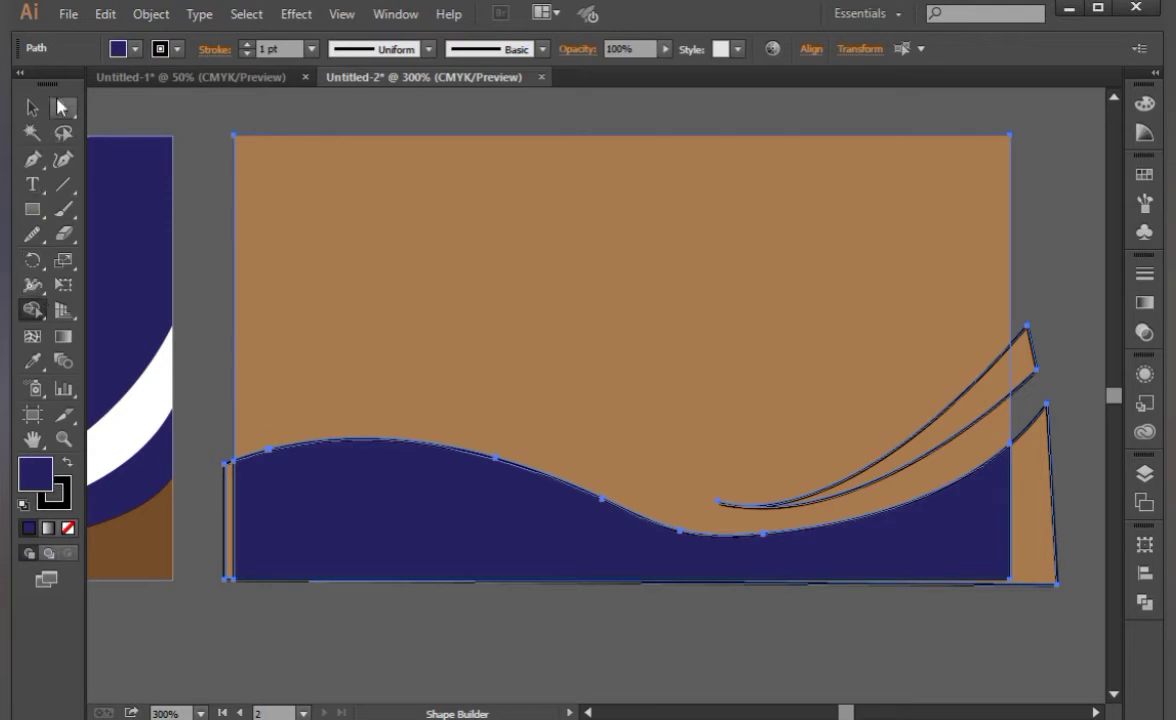
Fill the sliver between the two curves white with Shape Builder
{"action": "left_click", "coordinate": [126, 48]}
{"action": "left_click", "coordinate": [36, 87]}
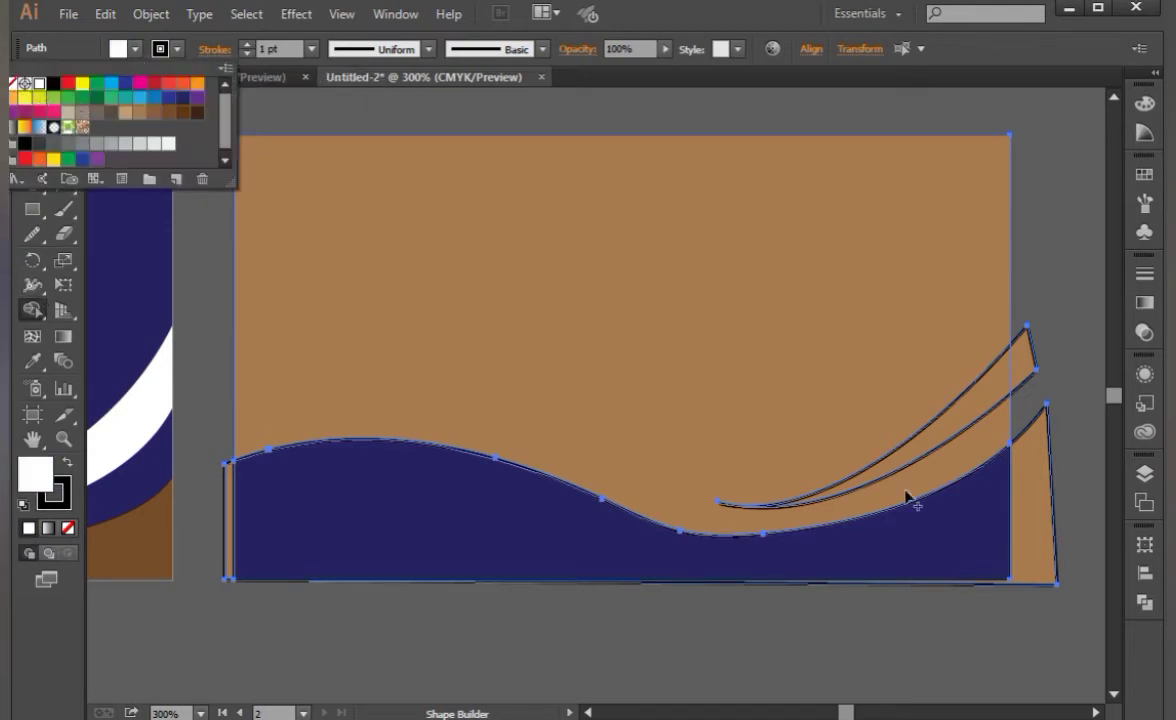
{"action": "left_click", "coordinate": [921, 452]}
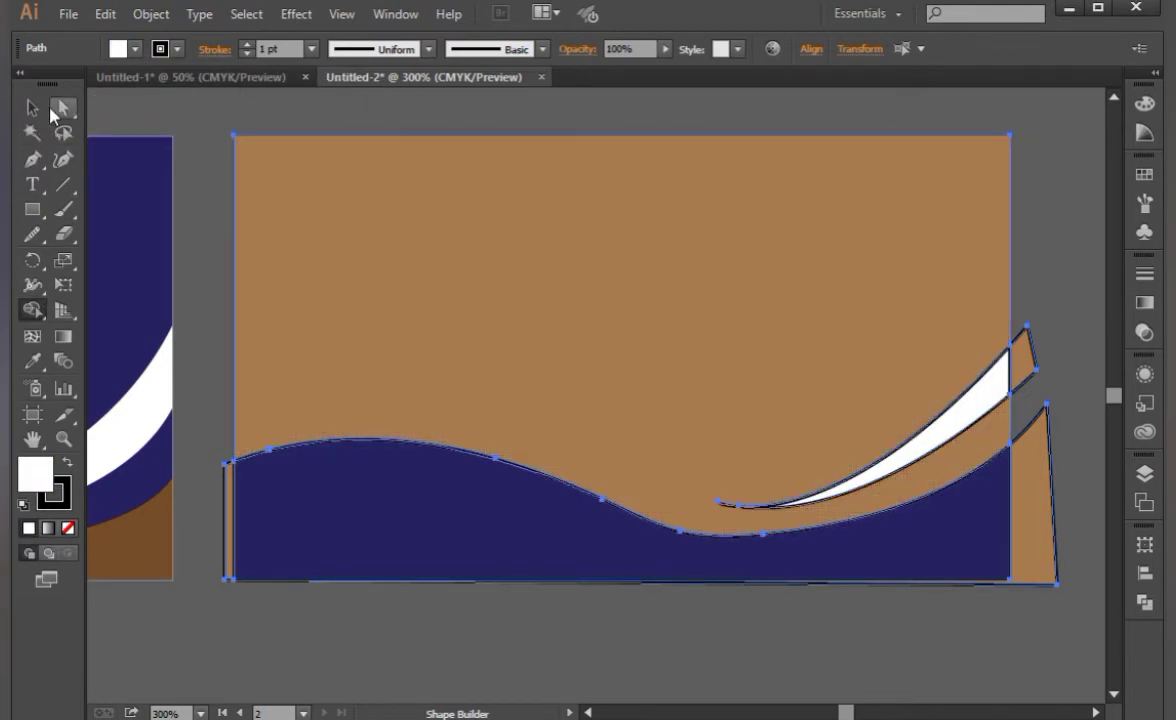
{"action": "left_click", "coordinate": [33, 106]}
{"action": "left_click", "coordinate": [108, 95]}
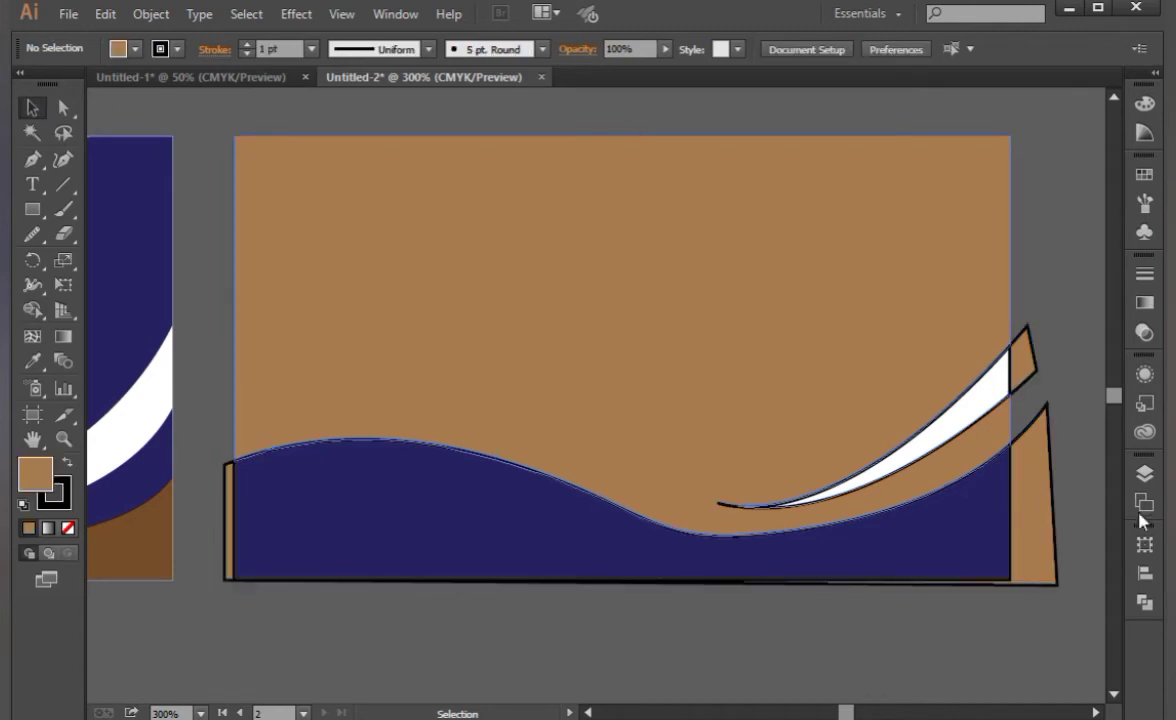
{"action": "left_click", "coordinate": [1057, 480]}
Draw a vertical line down the card's right edge and select it together with the wave artwork
{"action": "right_click", "coordinate": [1055, 490]}
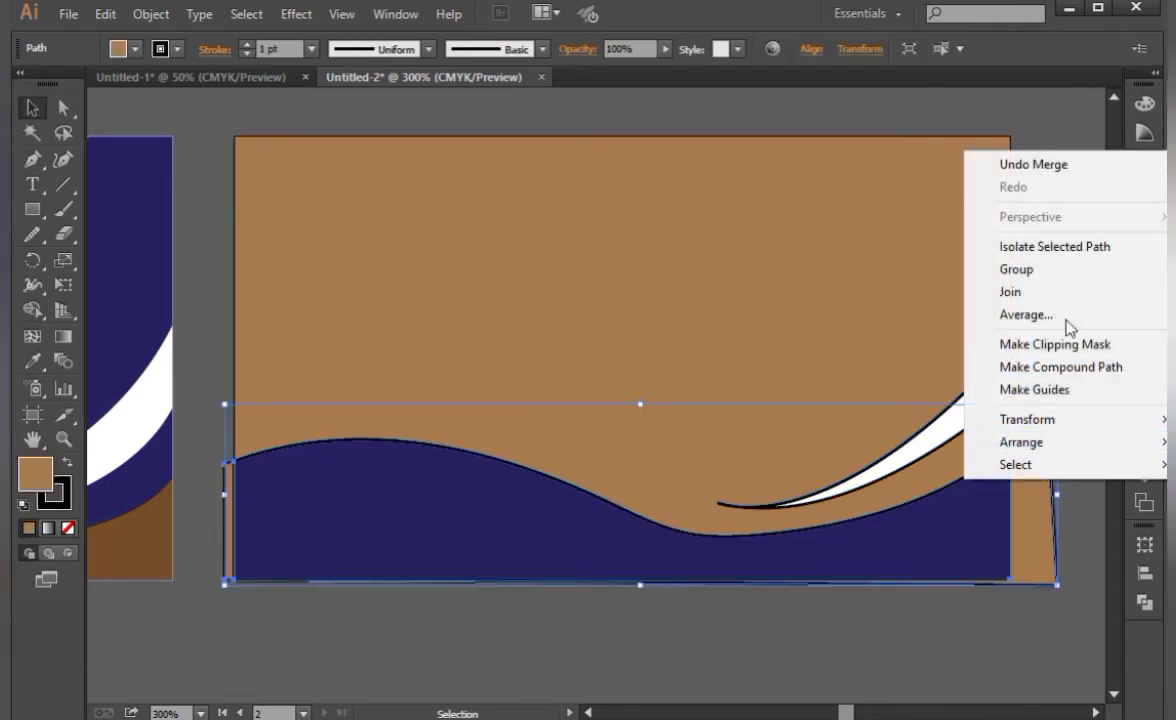
{"action": "scroll", "coordinate": [1003, 518], "scroll_direction": "right", "scroll_amount": 5}
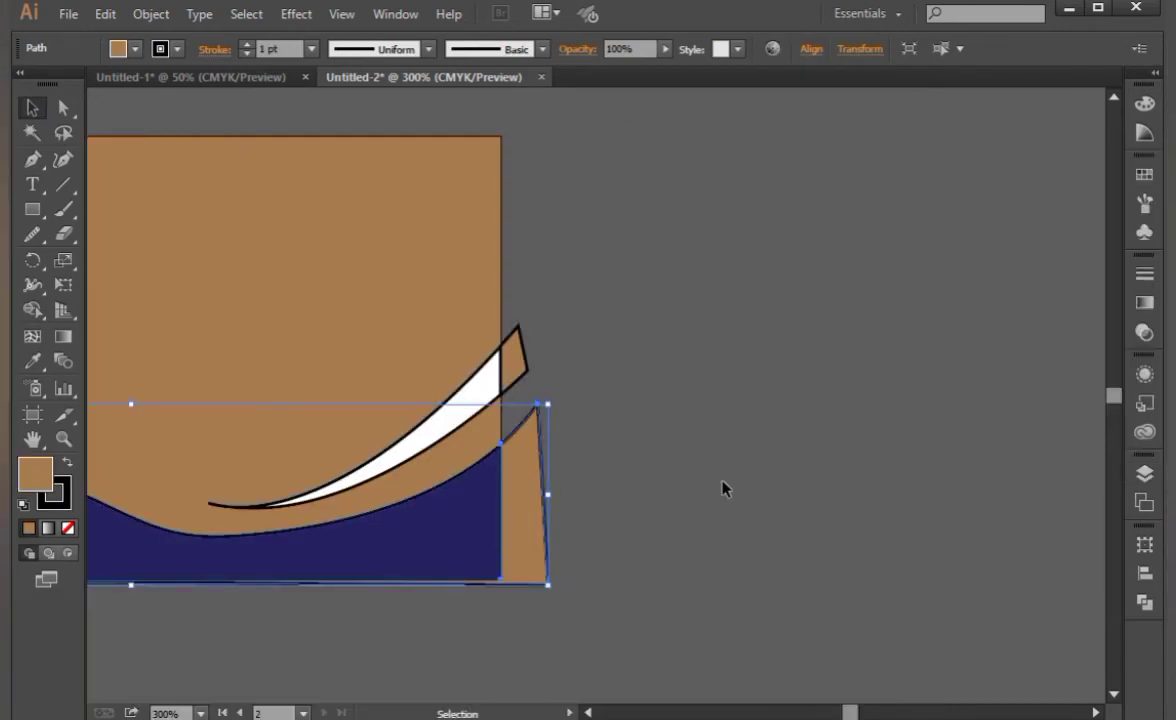
{"action": "left_click", "coordinate": [700, 483]}
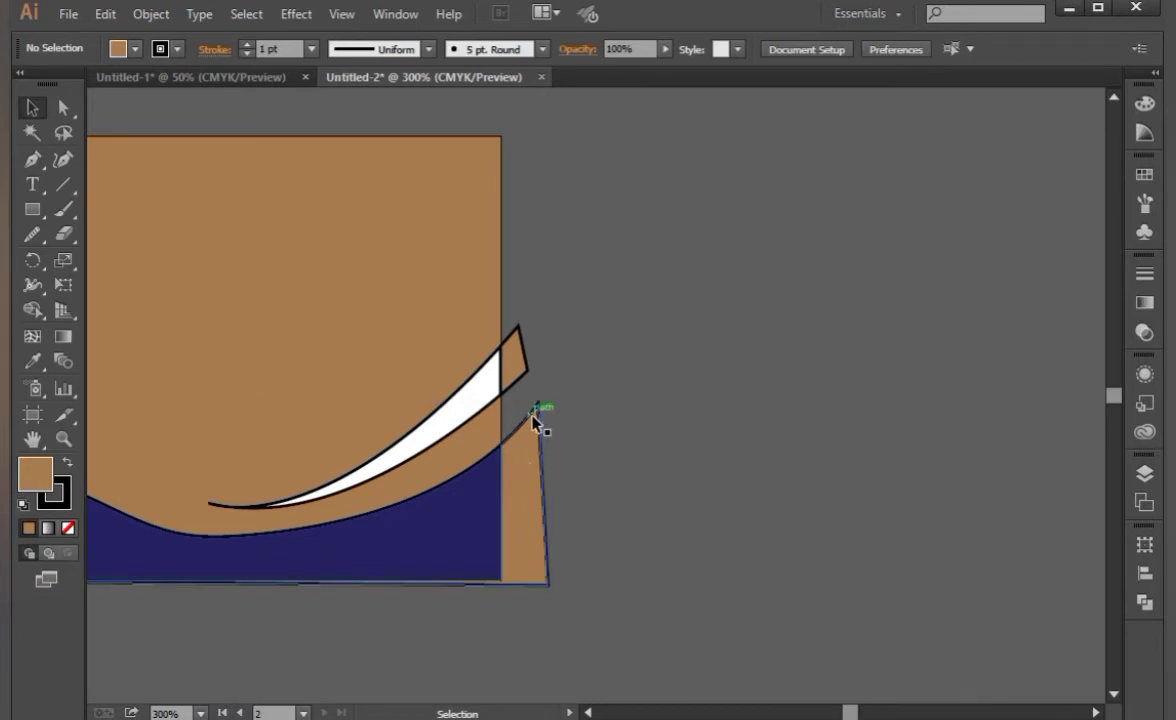
{"action": "left_click", "coordinate": [32, 158]}
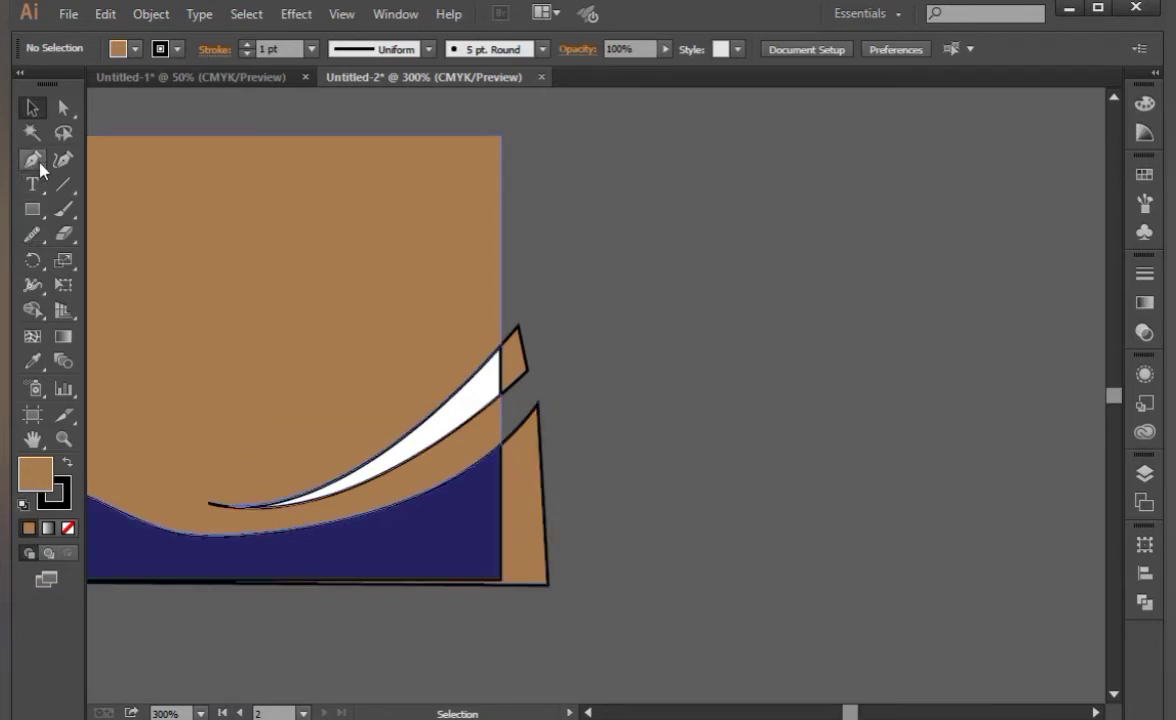
{"action": "left_click", "coordinate": [502, 344]}
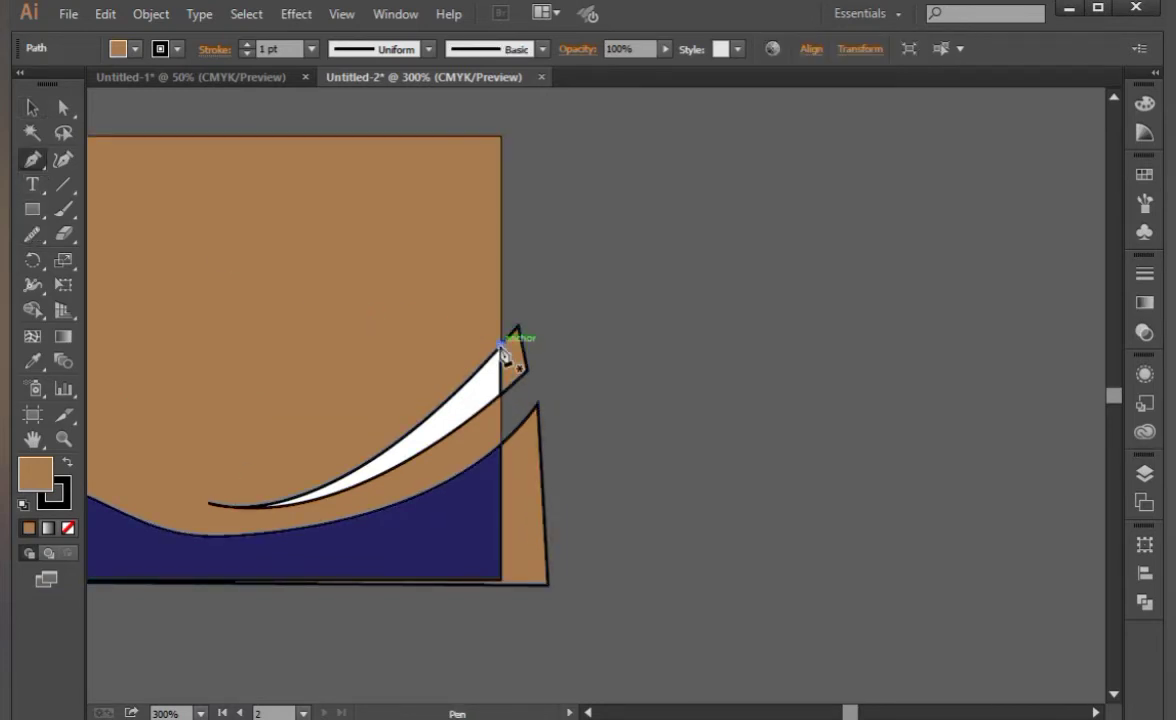
{"action": "left_click", "coordinate": [501, 598]}
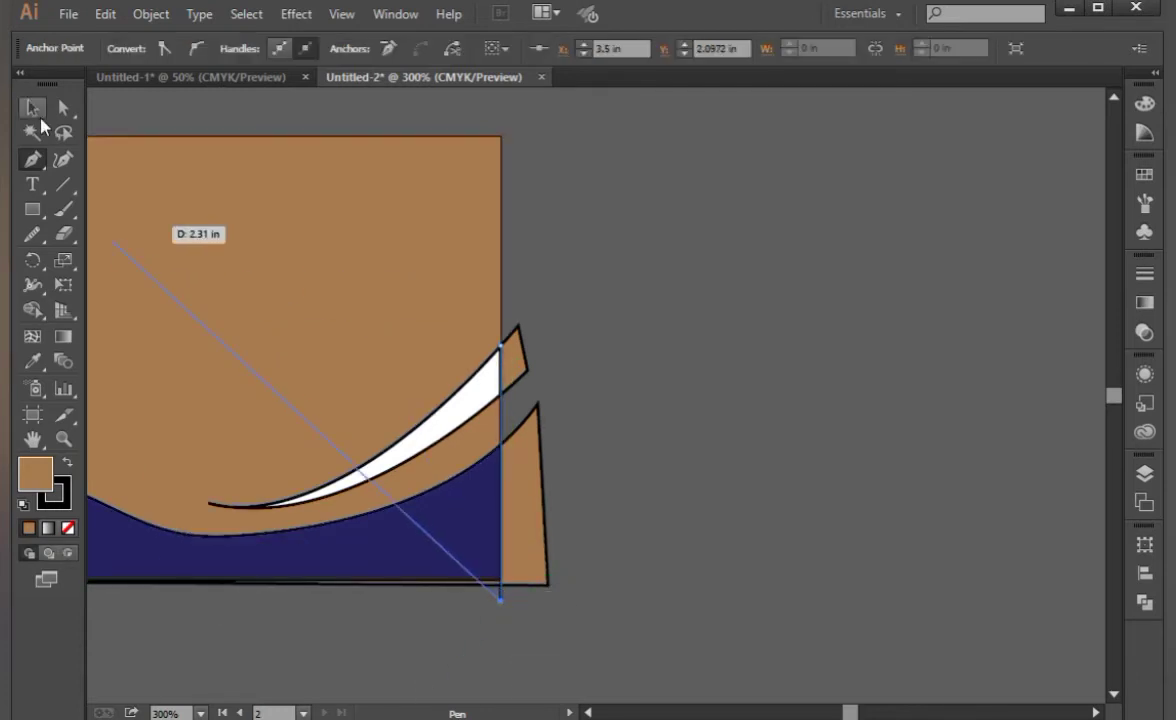
{"action": "left_click", "coordinate": [34, 108]}
{"action": "left_click_drag", "start_coordinate": [590, 281], "coordinate": [499, 625]}
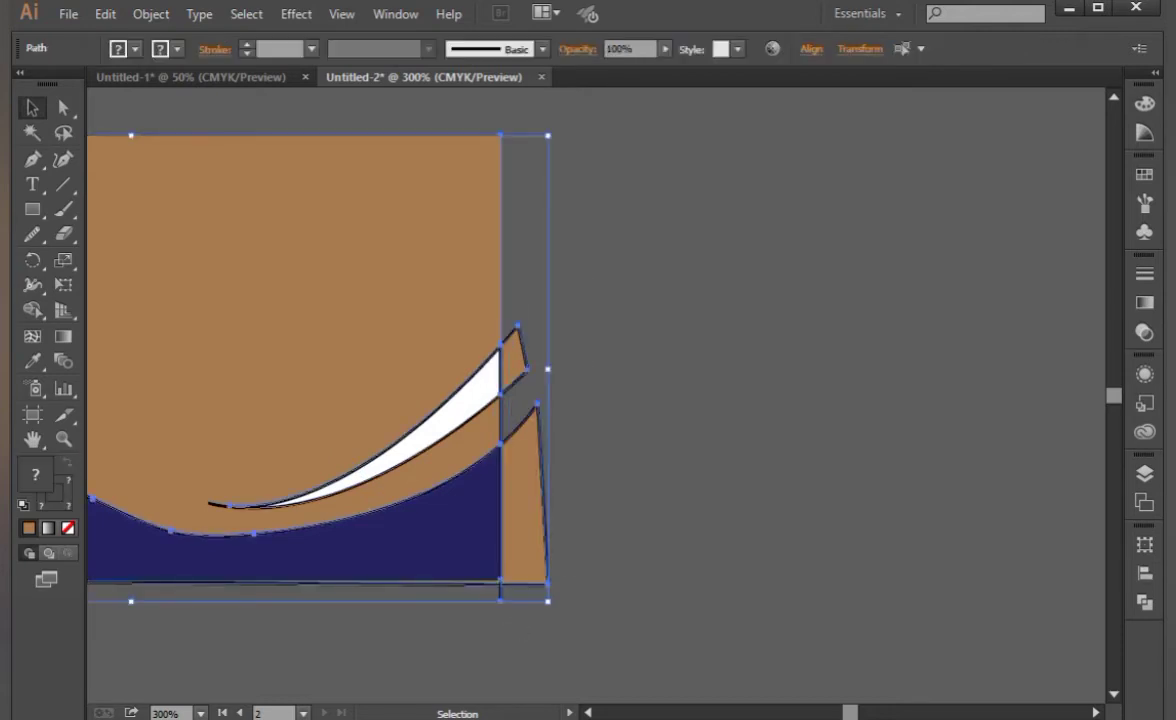
Split the edge line and the overlapping waves with Pathfinder Divide
{"action": "left_click", "coordinate": [534, 389]}
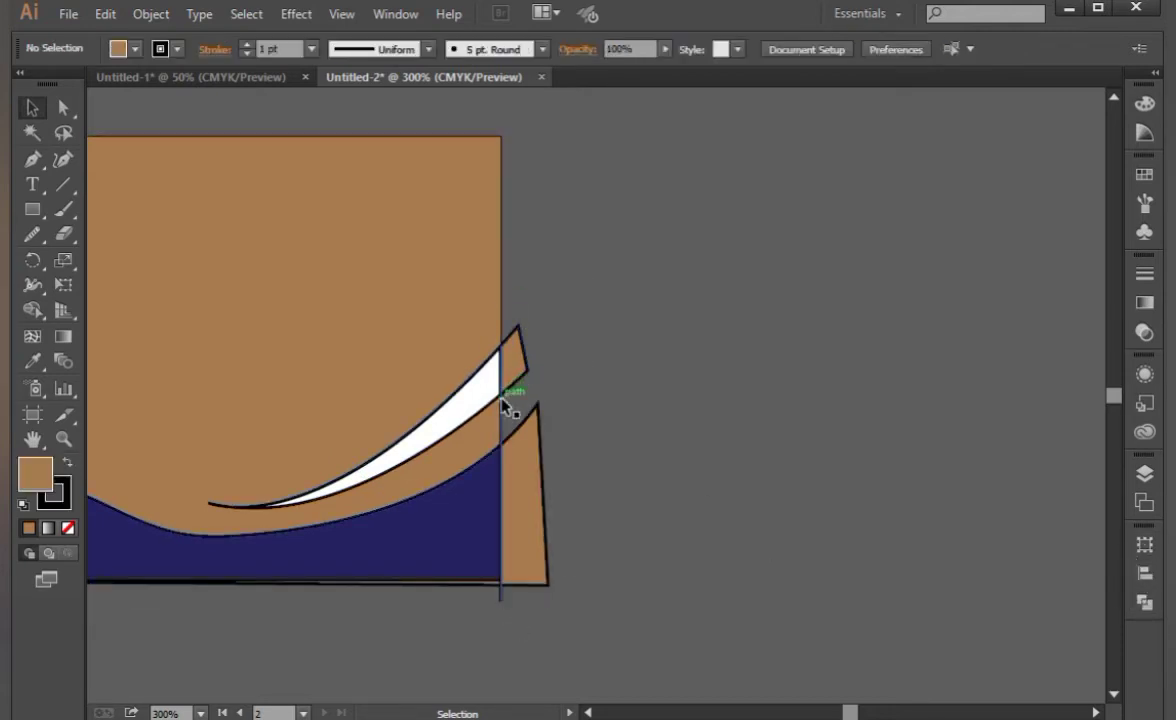
{"action": "left_click", "coordinate": [503, 403]}
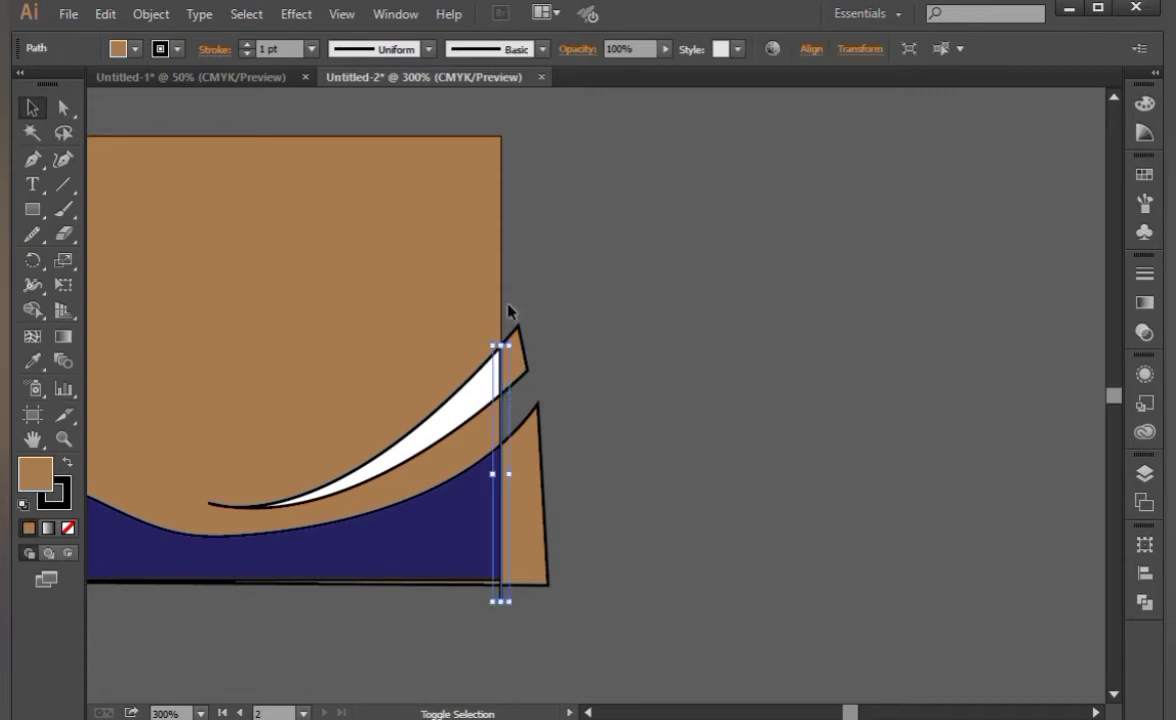
{"action": "left_click_drag", "start_coordinate": [508, 311], "coordinate": [567, 522]}
{"action": "left_click_drag", "start_coordinate": [621, 676], "coordinate": [621, 676]}
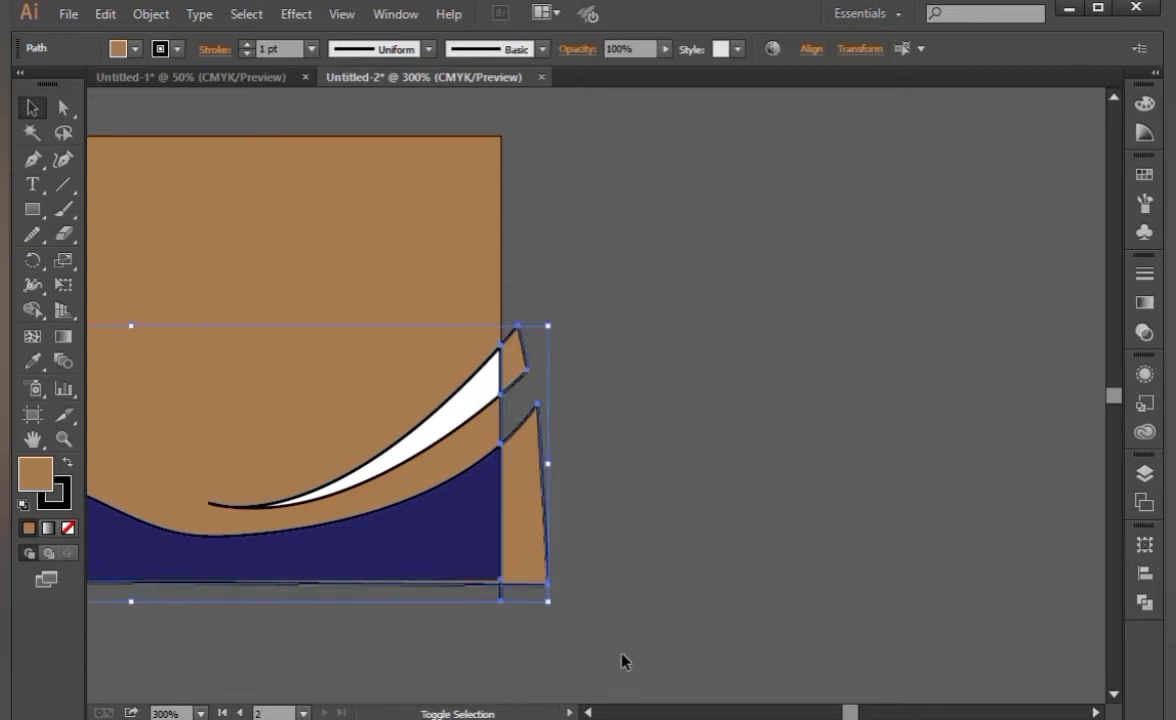
{"action": "left_click", "coordinate": [1148, 588]}
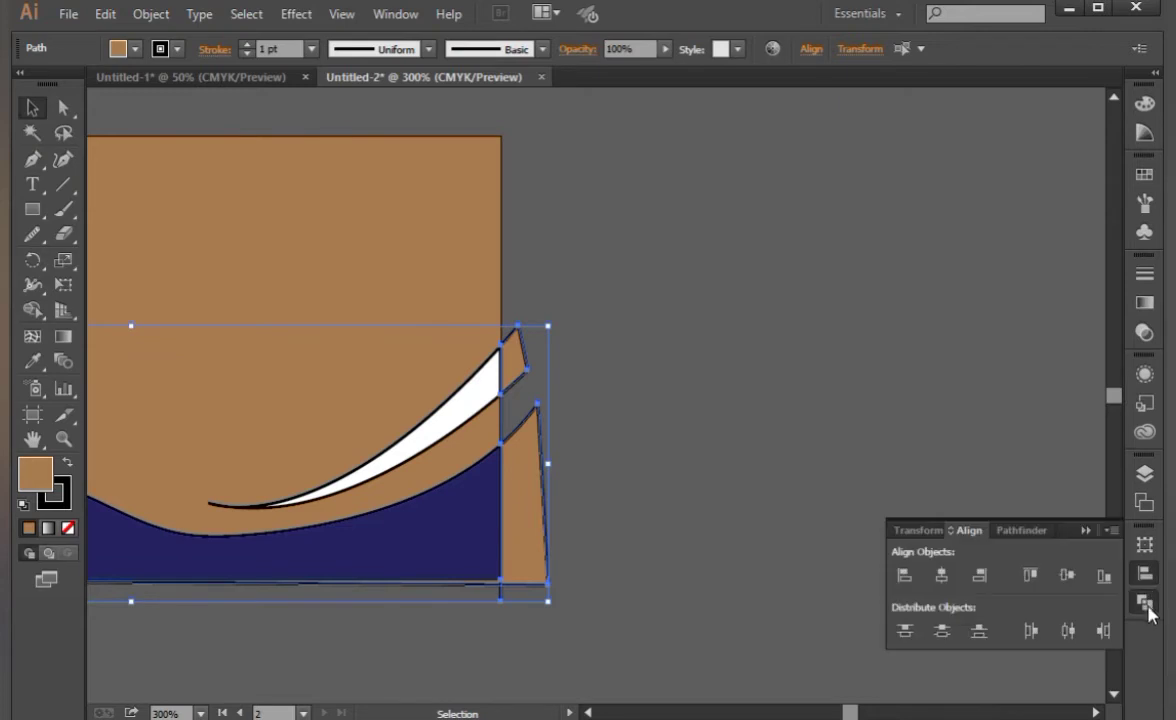
{"action": "left_click", "coordinate": [908, 624]}
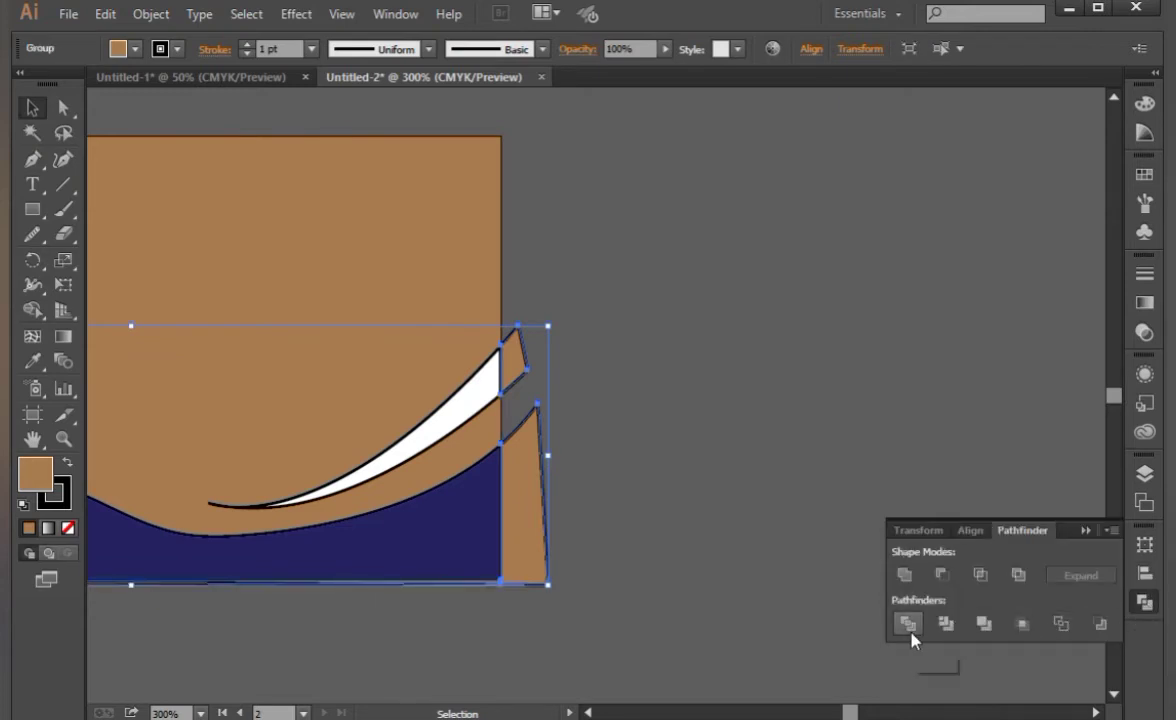
Delete the wave pieces that overhang the card's right edge
{"action": "left_click", "coordinate": [790, 525]}
{"action": "left_click", "coordinate": [517, 357]}
{"action": "key", "text": "Delete"}
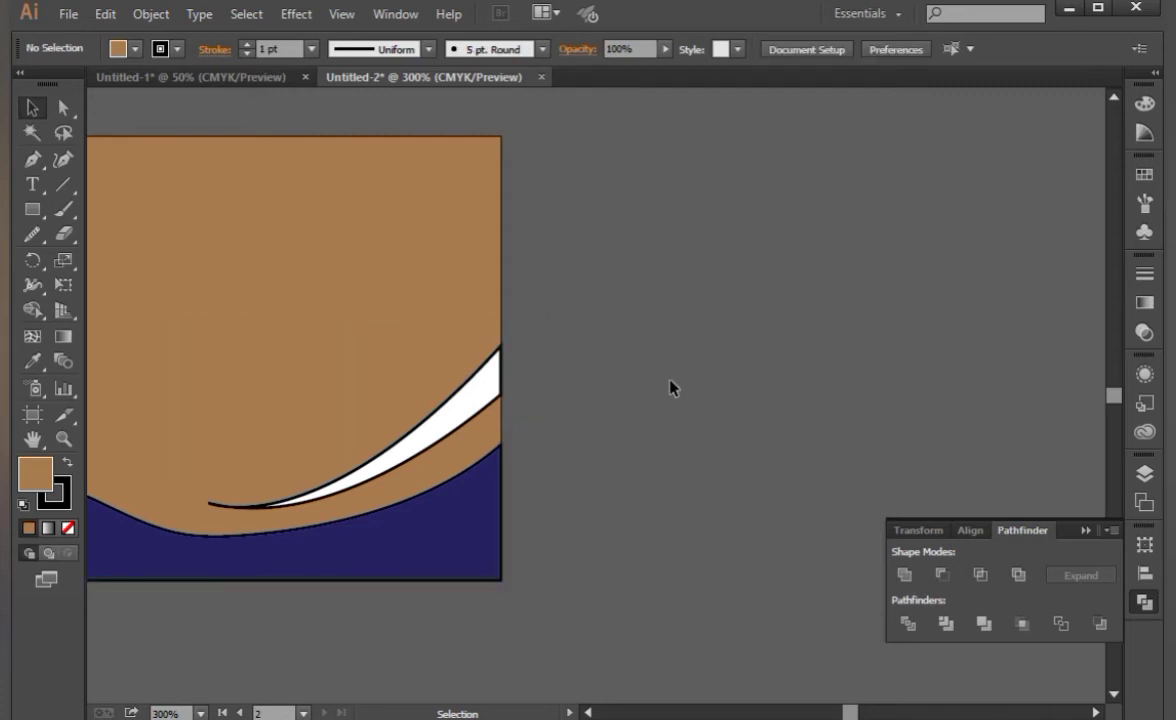
{"action": "mouse_move", "coordinate": [200, 489]}
{"action": "left_mouse_down"}
{"action": "mouse_move", "coordinate": [556, 493]}
{"action": "mouse_move", "coordinate": [856, 396]}
{"action": "mouse_move", "coordinate": [680, 412]}
{"action": "left_mouse_up"}
Set the stroke of the second card's blue wave and white swoosh to None
{"action": "key", "text": "ctrl+1"}
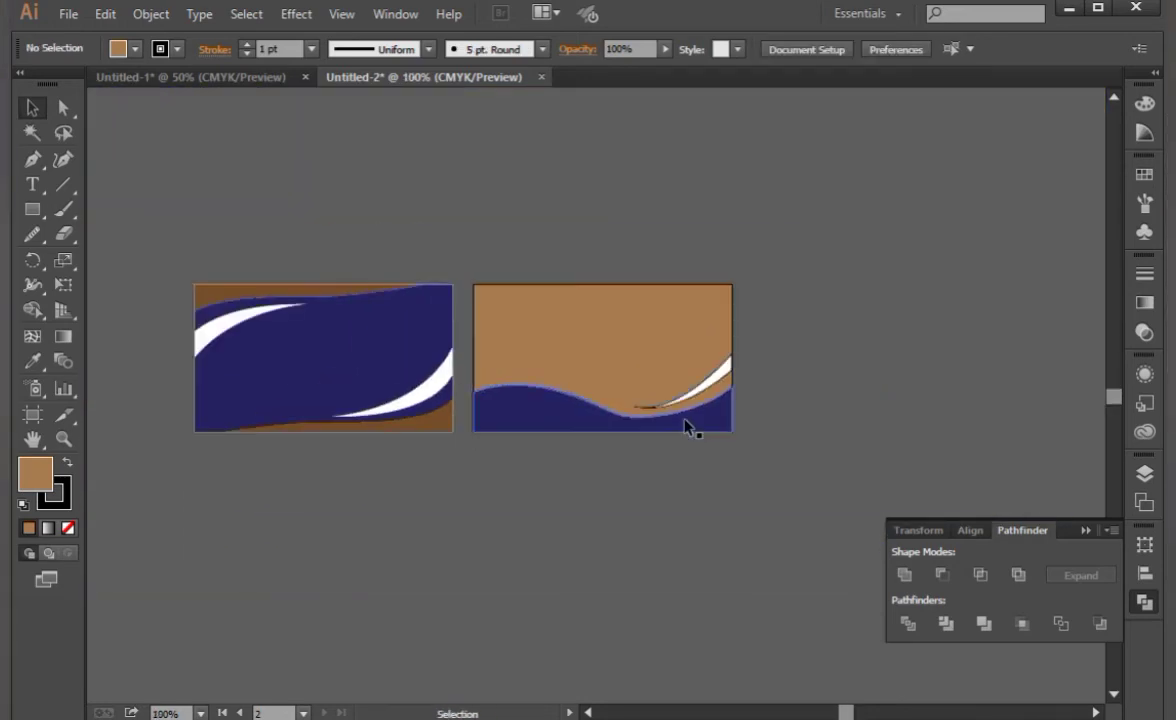
{"action": "left_click", "coordinate": [706, 418]}
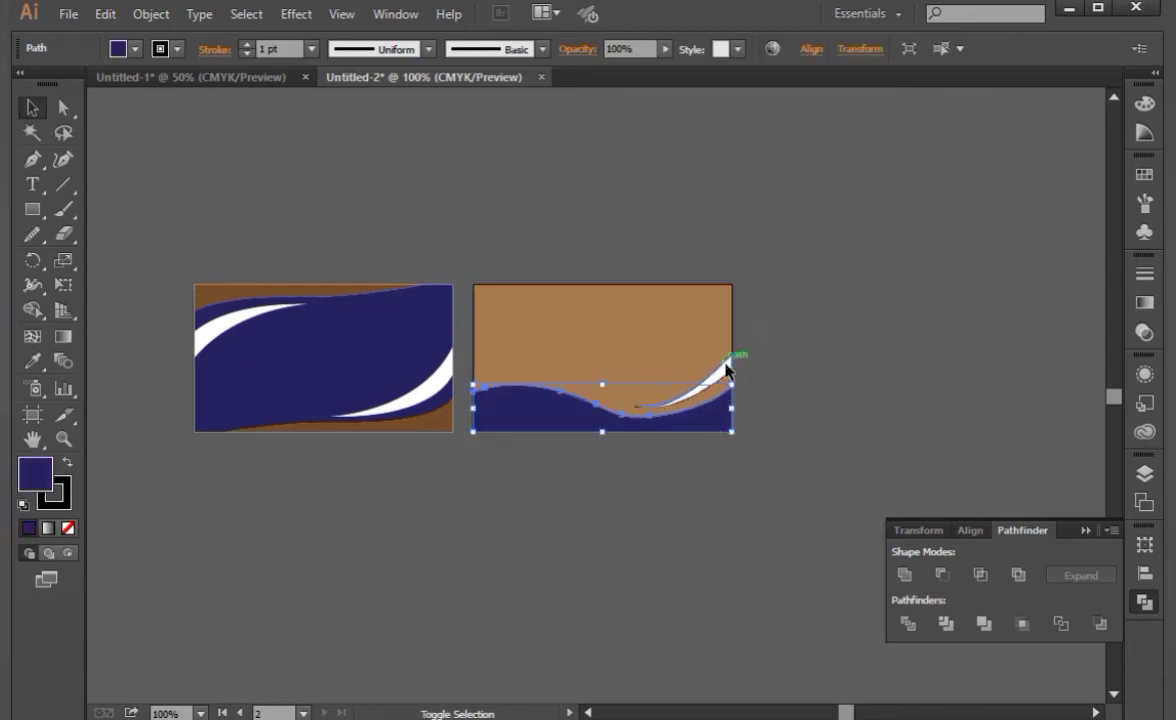
{"action": "left_click", "coordinate": [727, 370], "text": "shift"}
{"action": "left_click", "coordinate": [52, 497]}
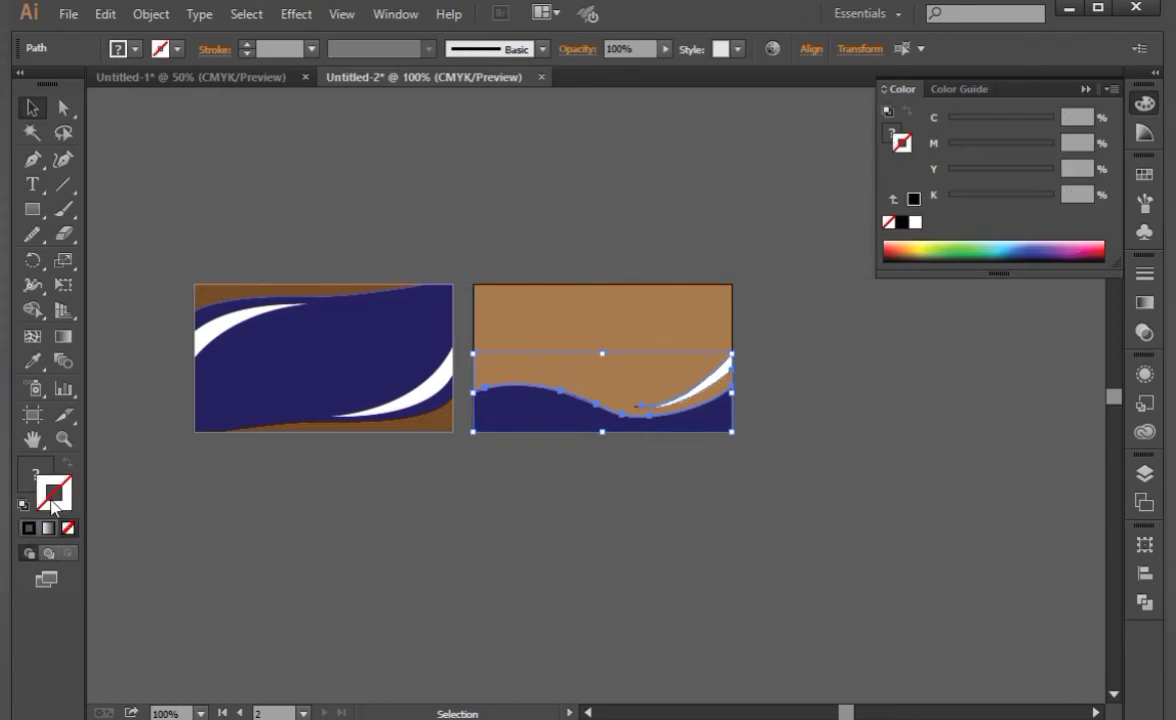
{"action": "left_click", "coordinate": [368, 531]}
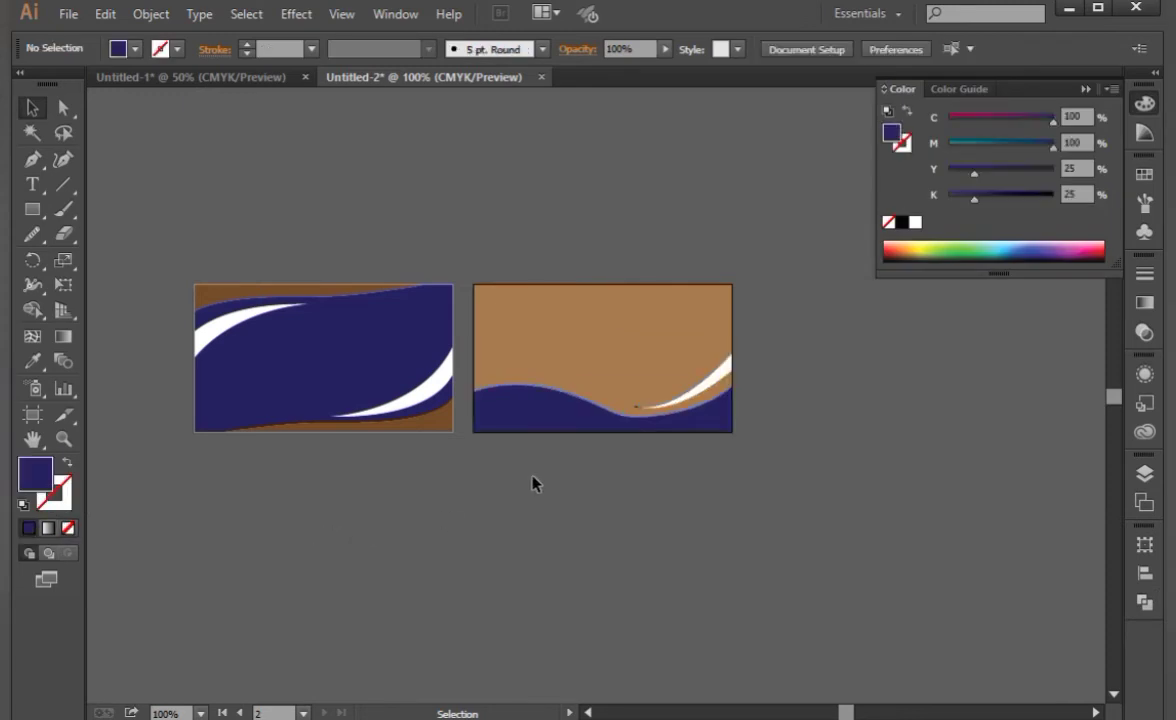
{"action": "left_click", "coordinate": [1088, 91]}
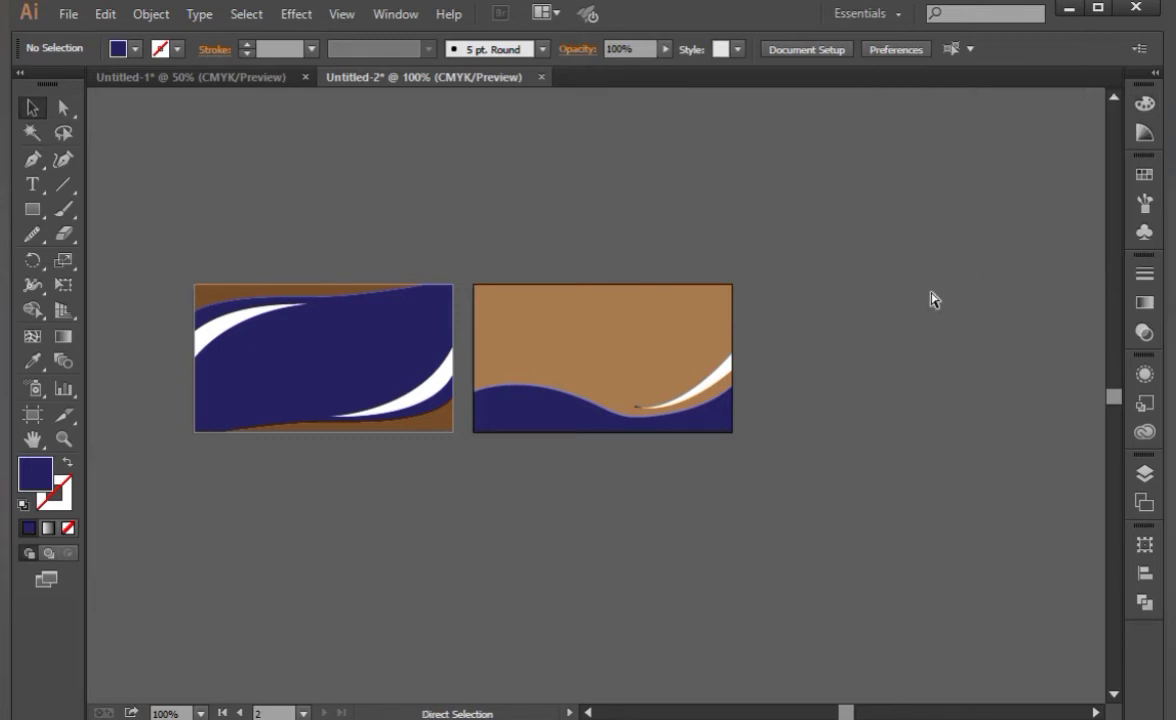
Delete the stray black stub at the white swoosh's tip
{"action": "key", "text": "ctrl+plus"}
{"action": "key", "text": "ctrl+plus"}
{"action": "key", "text": "ctrl+plus"}
{"action": "mouse_move", "coordinate": [462, 288]}
{"action": "left_mouse_down"}
{"action": "mouse_move", "coordinate": [530, 331]}
{"action": "mouse_move", "coordinate": [438, 360]}
{"action": "left_mouse_up"}
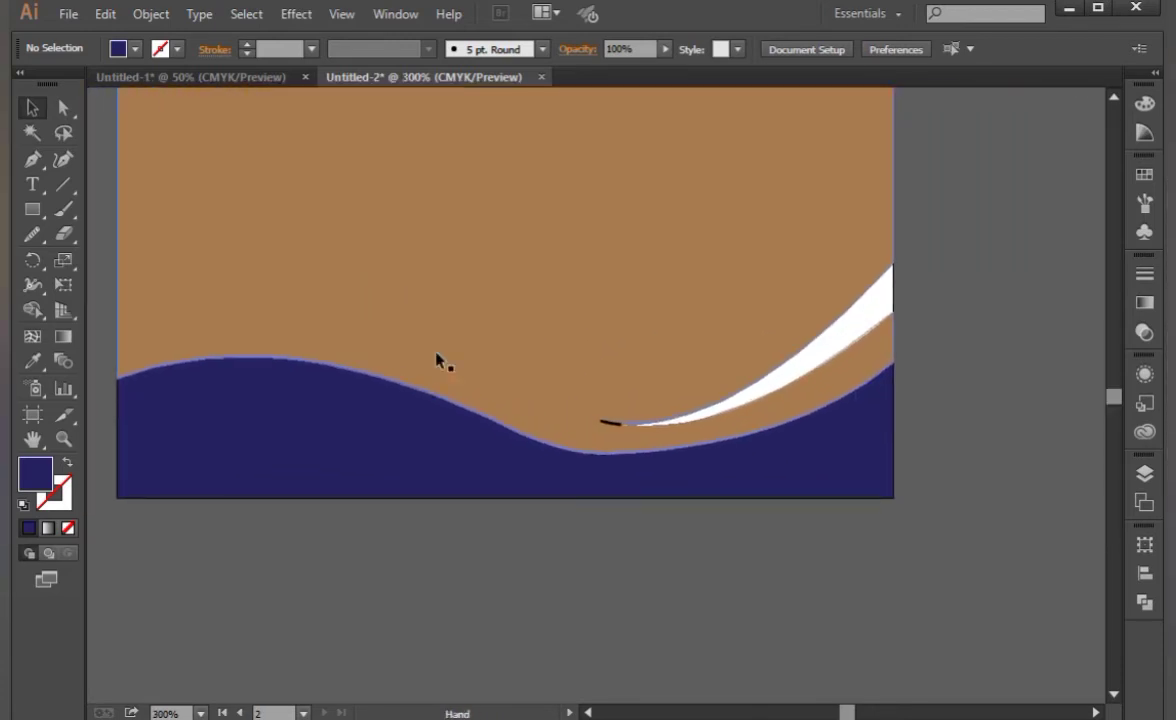
{"action": "left_click", "coordinate": [612, 428]}
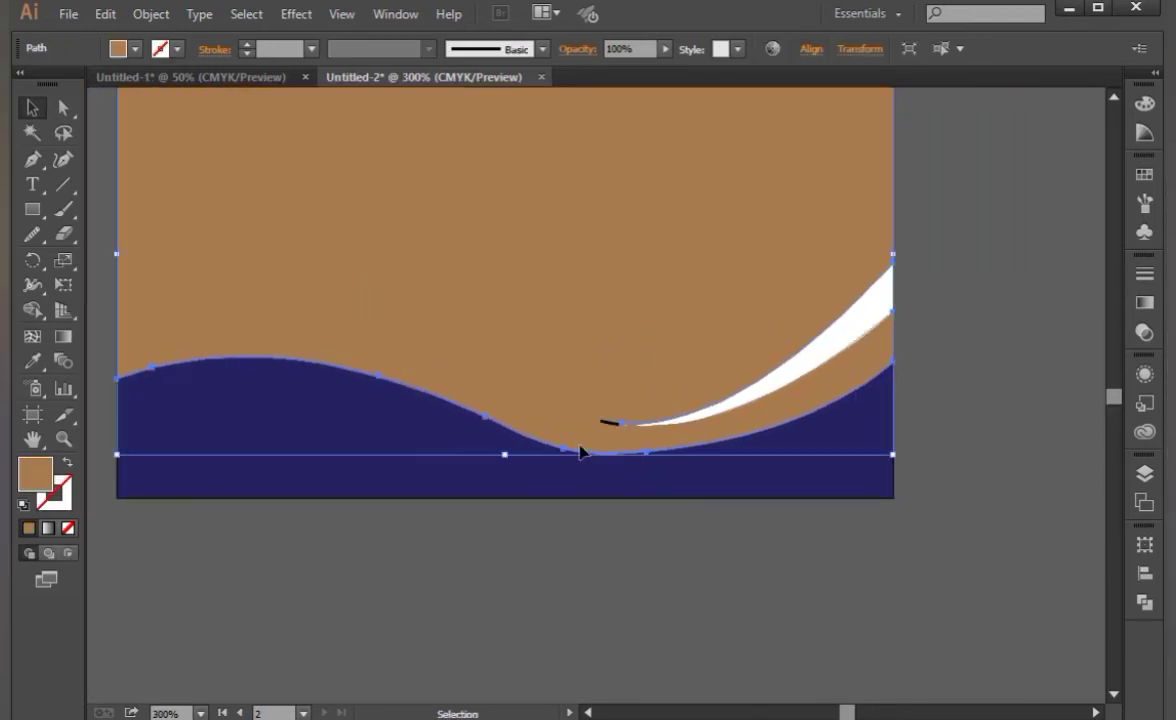
{"action": "key", "text": "Delete"}
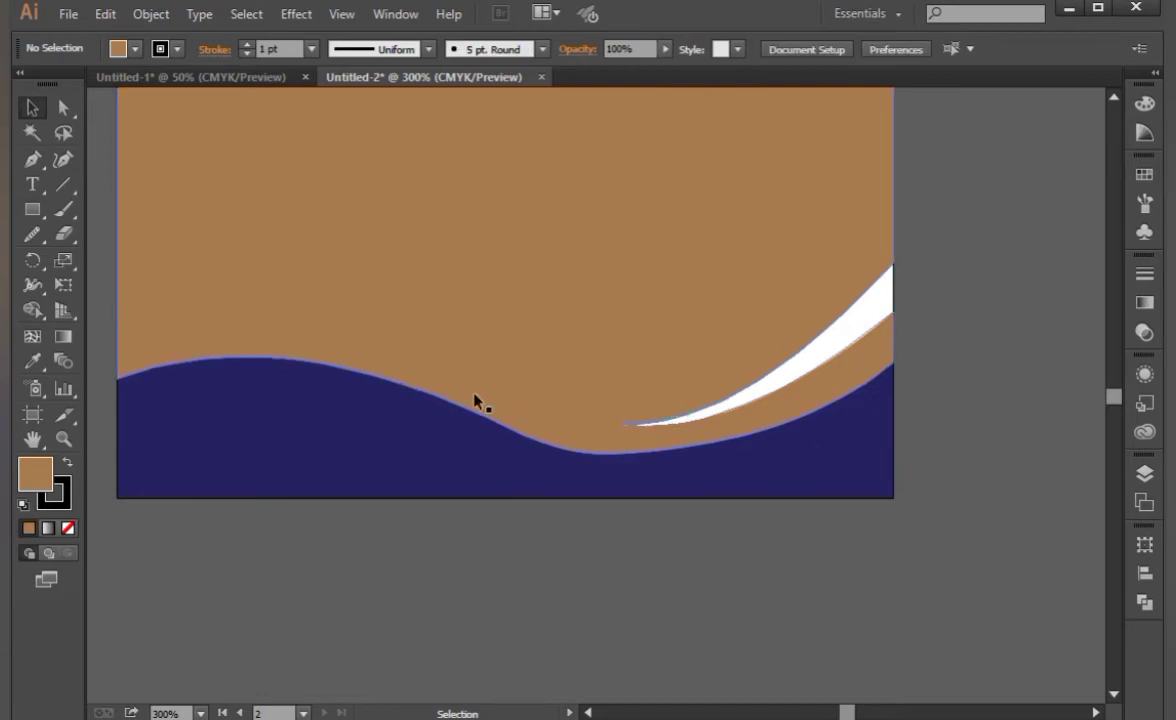
{"action": "mouse_move", "coordinate": [475, 402]}
{"action": "left_mouse_down"}
{"action": "mouse_move", "coordinate": [706, 459]}
{"action": "mouse_move", "coordinate": [720, 412]}
{"action": "mouse_move", "coordinate": [970, 442]}
{"action": "left_mouse_up"}
Give the first card's top band a linear gradient from deep red to a brighter red
{"action": "left_click", "coordinate": [441, 236]}
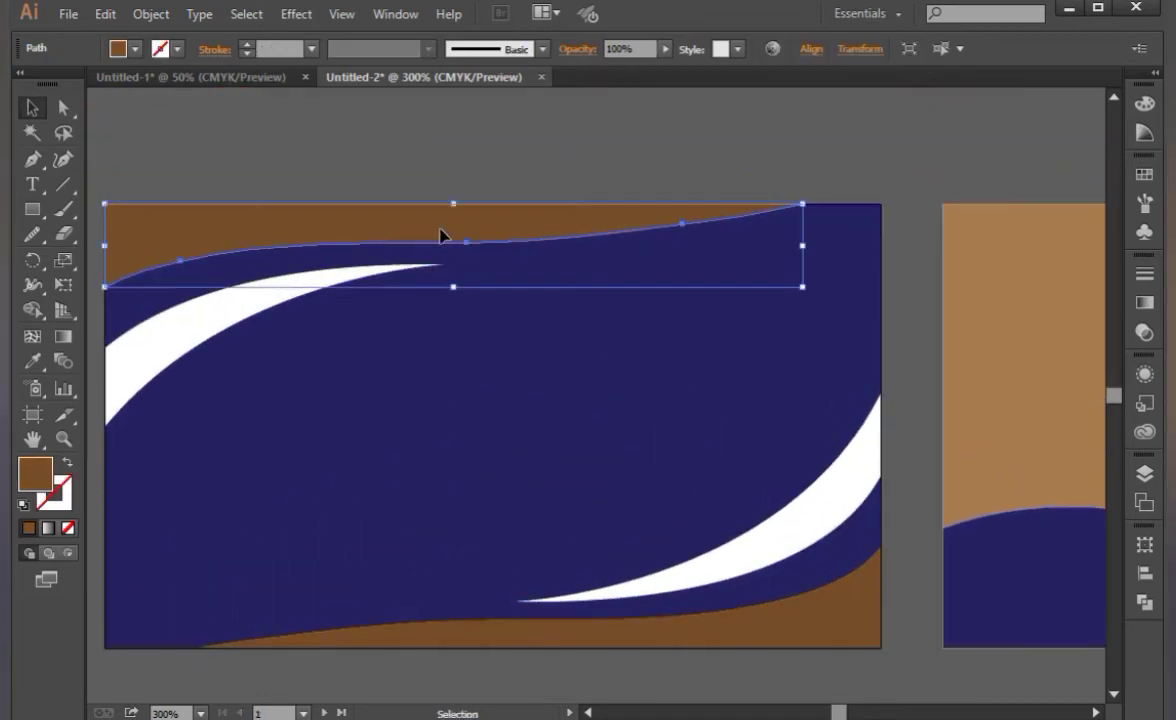
{"action": "left_click", "coordinate": [1144, 302]}
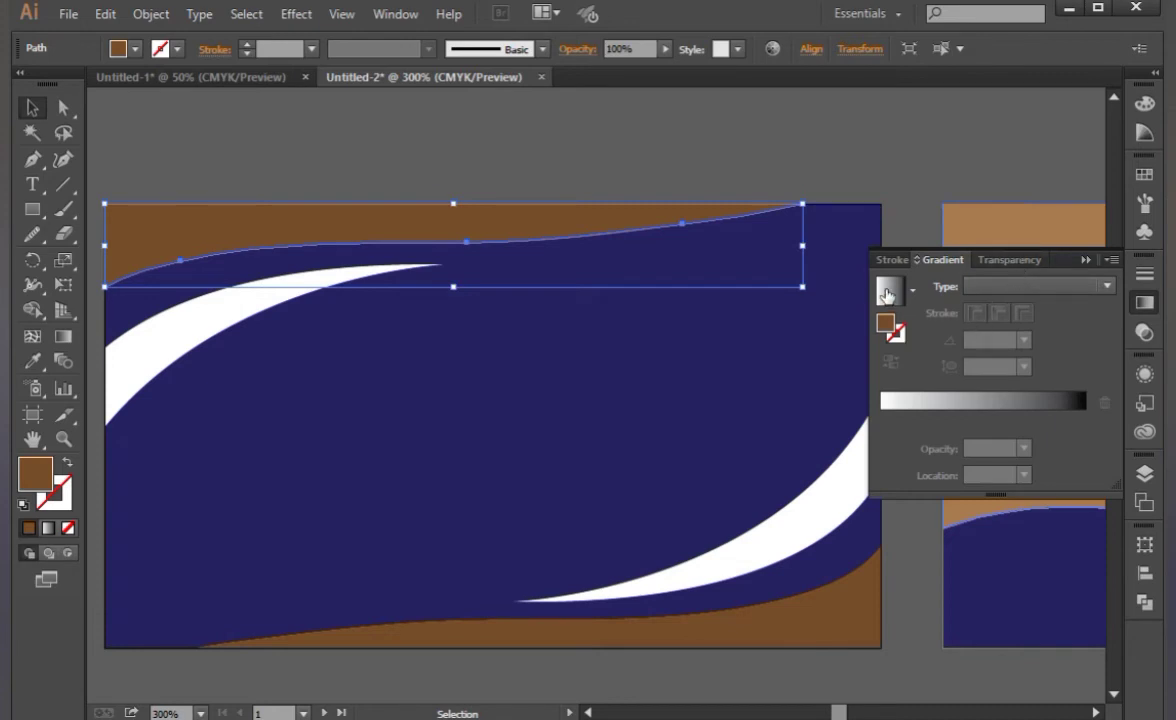
{"action": "left_click", "coordinate": [918, 402]}
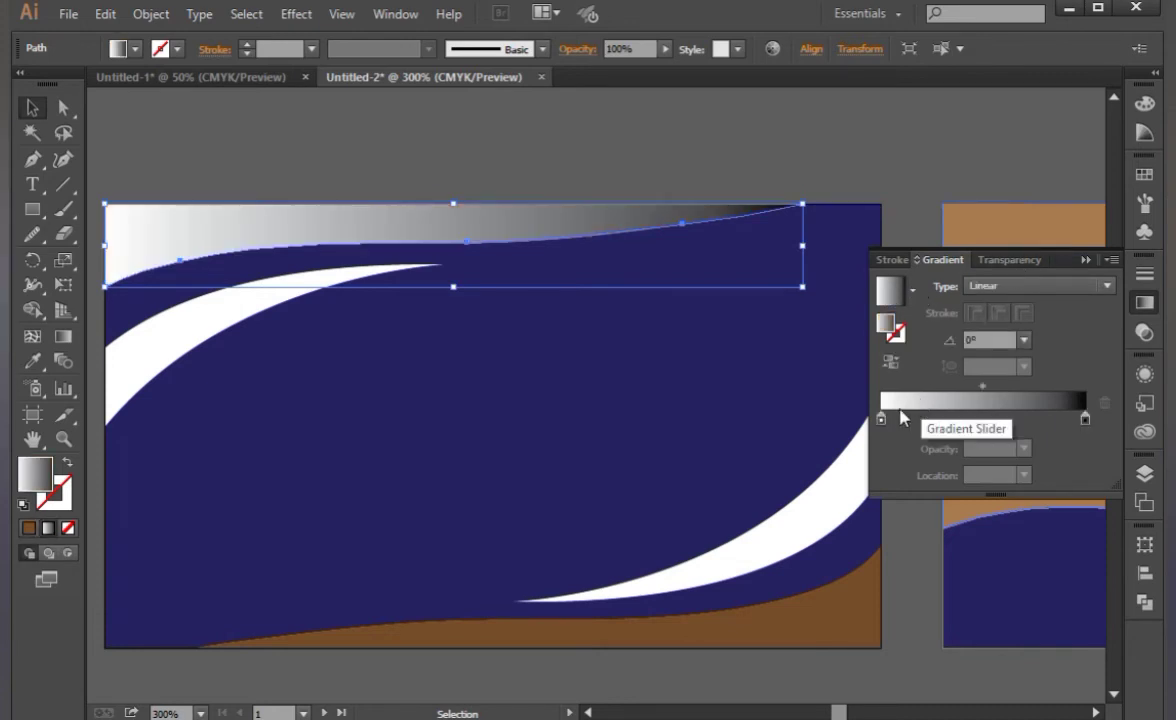
{"action": "double_click", "coordinate": [881, 419]}
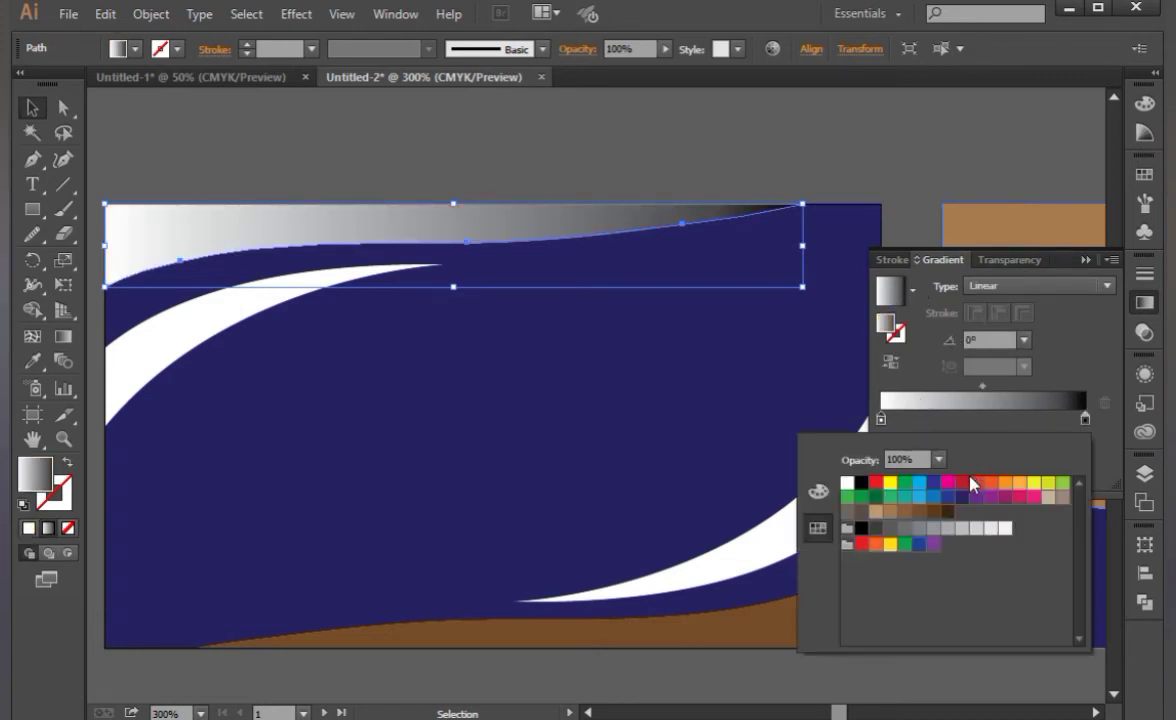
{"action": "left_click", "coordinate": [962, 484]}
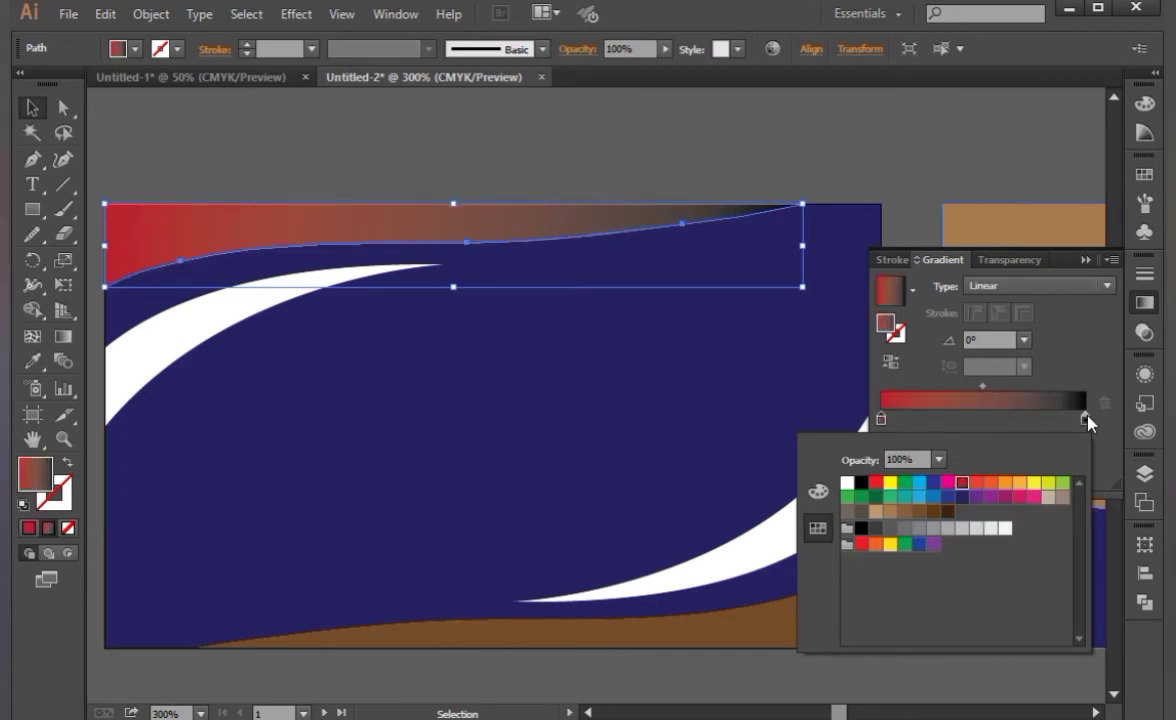
{"action": "double_click", "coordinate": [1086, 419]}
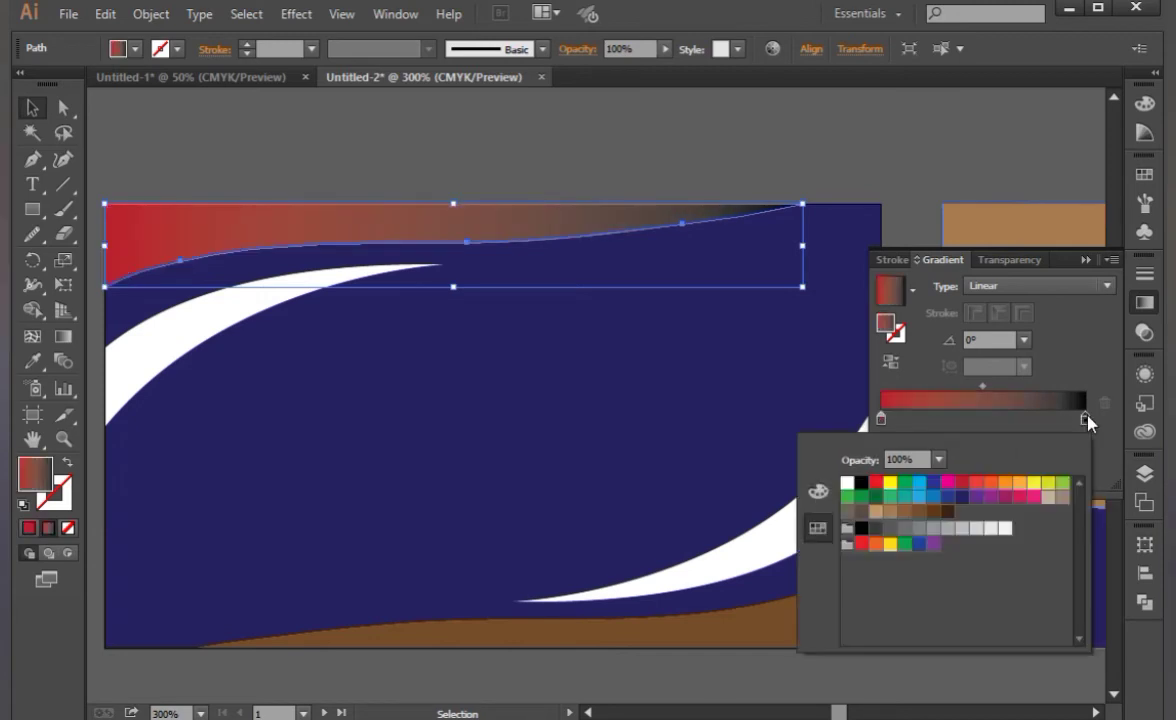
{"action": "left_click", "coordinate": [962, 484]}
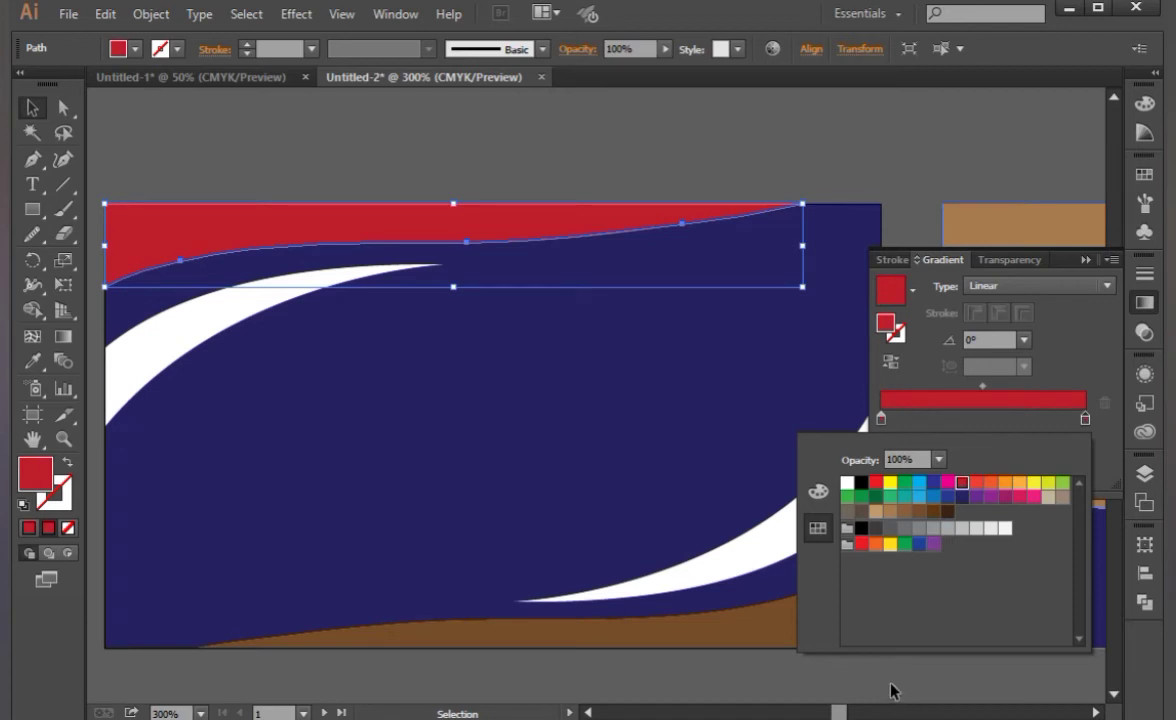
{"action": "left_click", "coordinate": [975, 484]}
{"action": "left_click", "coordinate": [937, 670]}
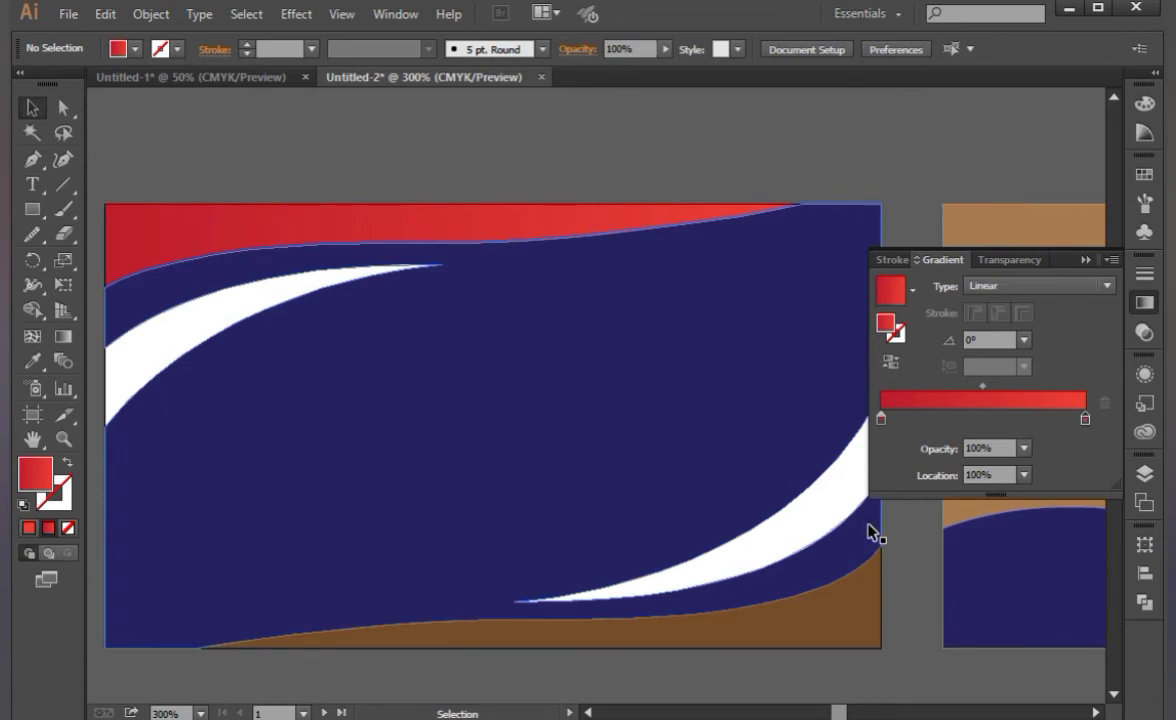
Copy the red gradient onto the first card's background and recolour it purple to magenta
{"action": "left_click", "coordinate": [601, 423]}
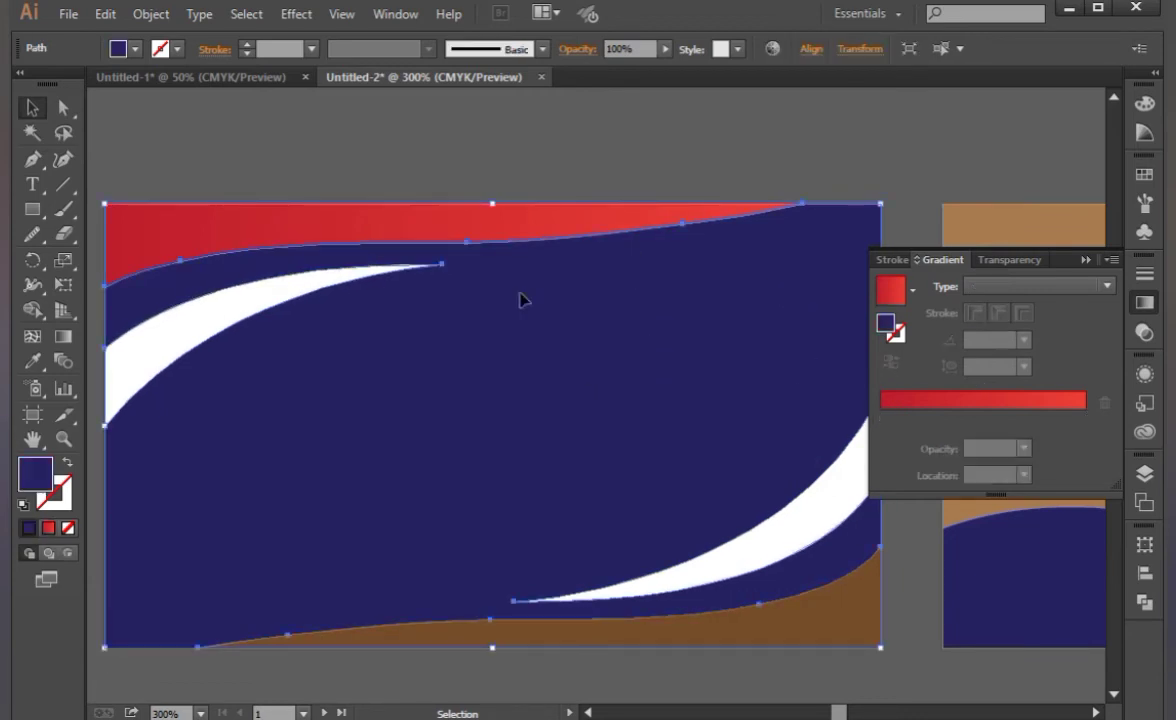
{"action": "key", "text": "i"}
{"action": "left_click", "coordinate": [453, 211]}
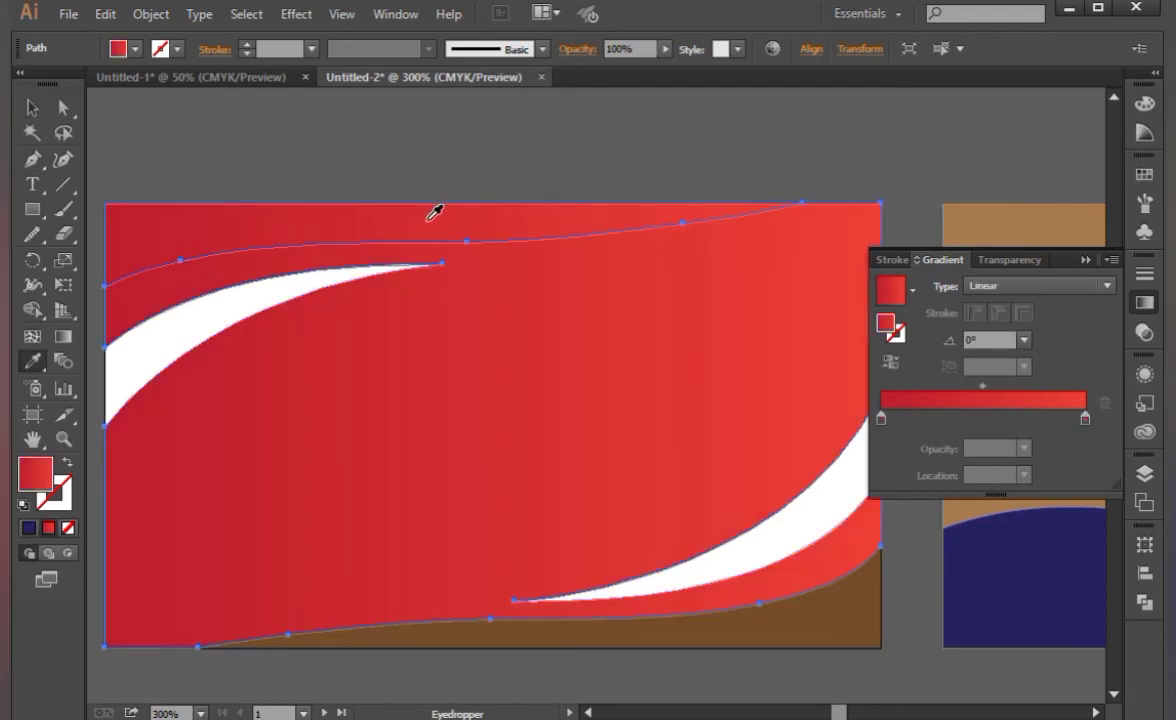
{"action": "double_click", "coordinate": [882, 419]}
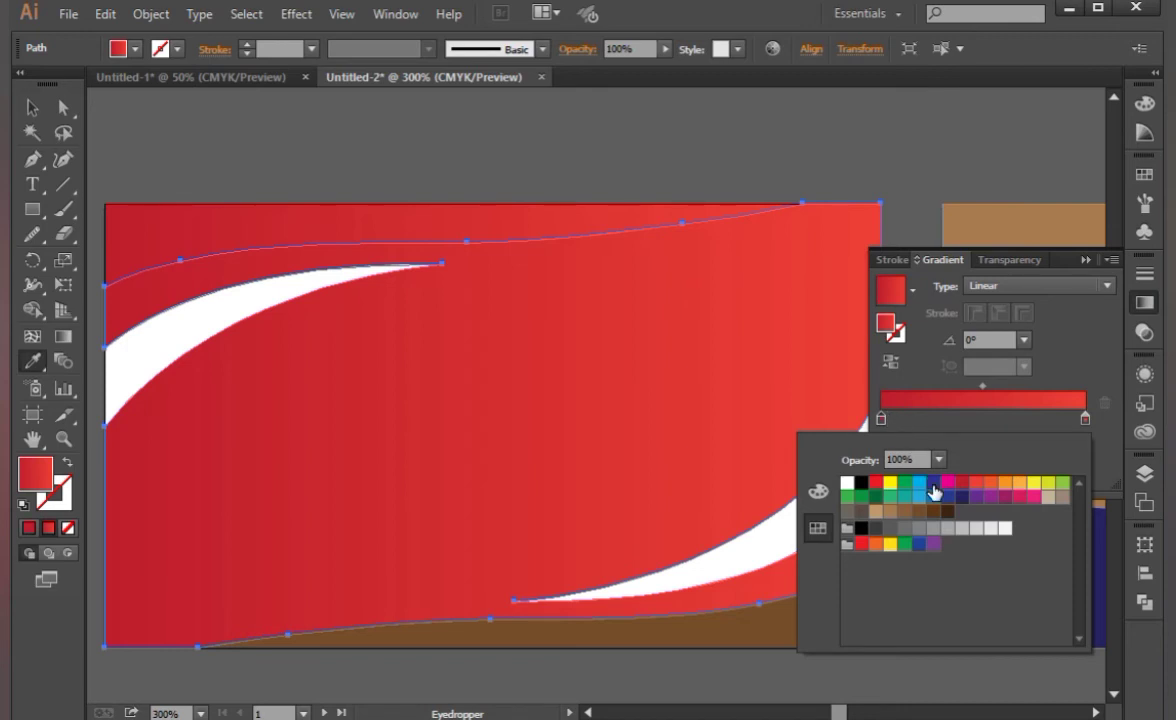
{"action": "left_click", "coordinate": [977, 498]}
{"action": "double_click", "coordinate": [1085, 418]}
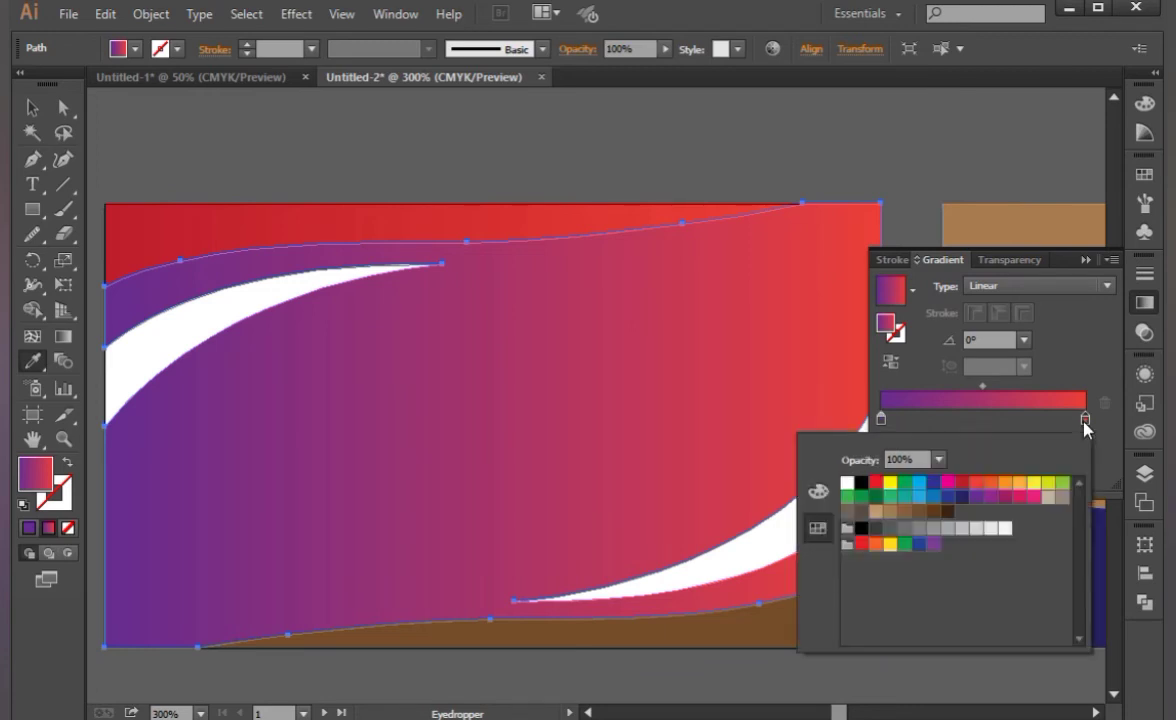
{"action": "left_click", "coordinate": [1019, 497]}
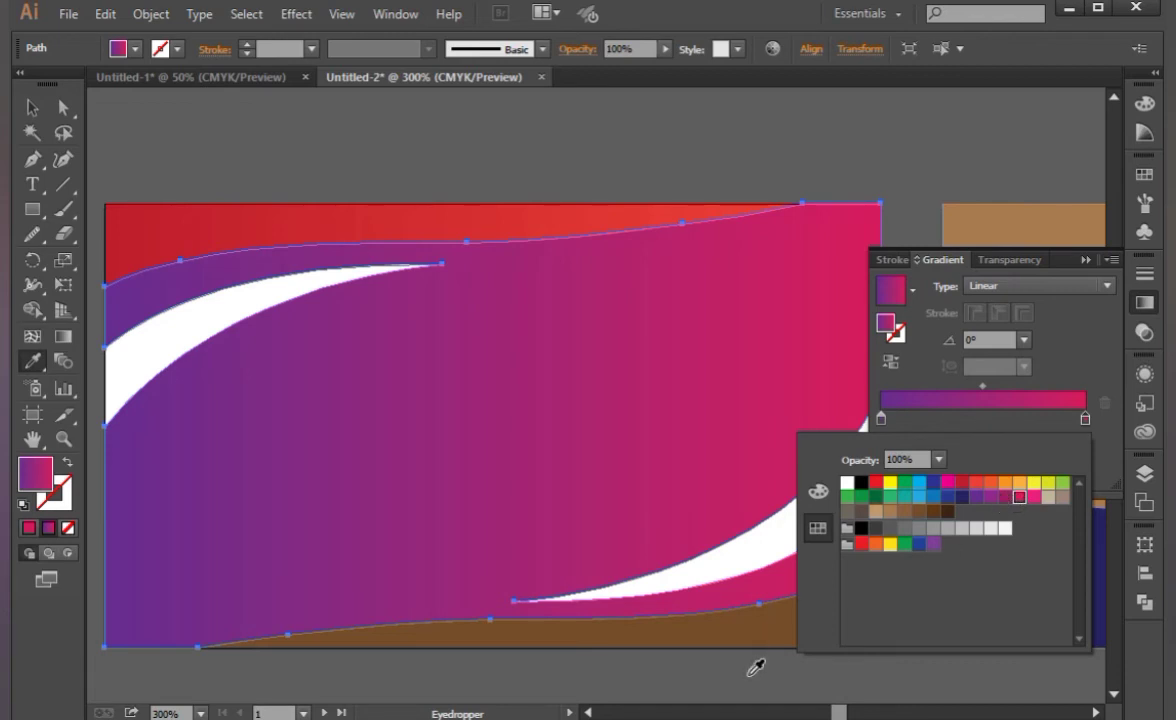
{"action": "left_click", "coordinate": [755, 668]}
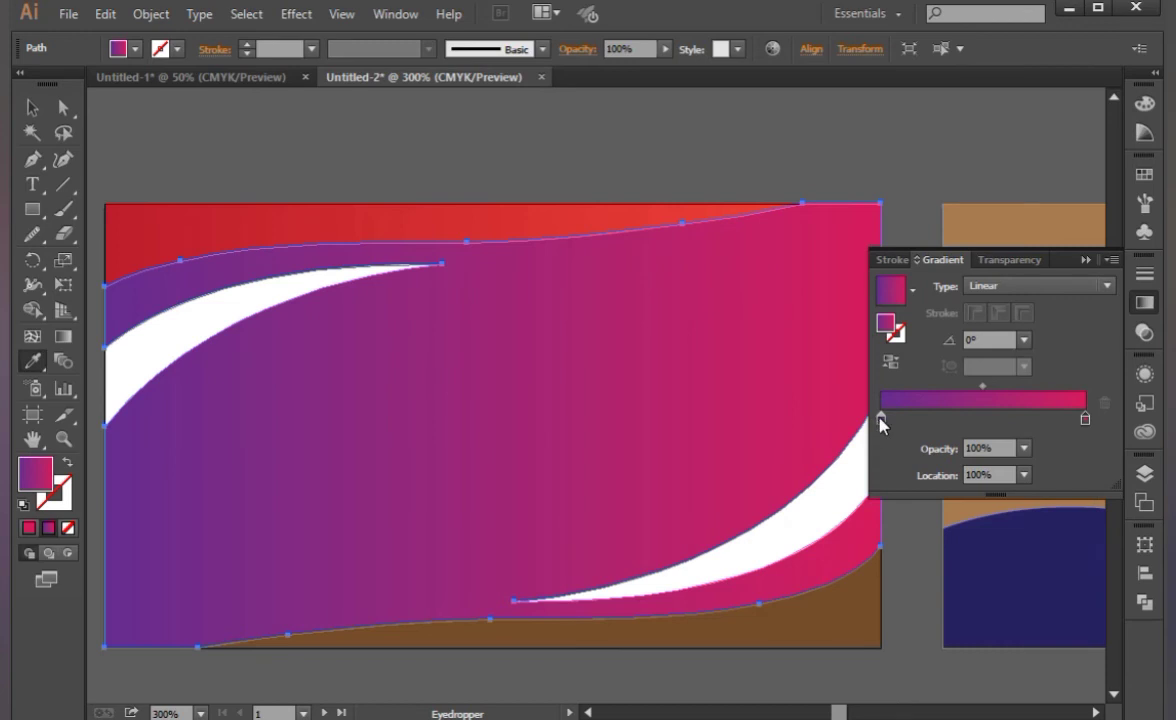
Shift the magenta end stop to deep navy in CMYK by raising cyan and lowering yellow
{"action": "double_click", "coordinate": [1085, 419]}
{"action": "left_click", "coordinate": [818, 492]}
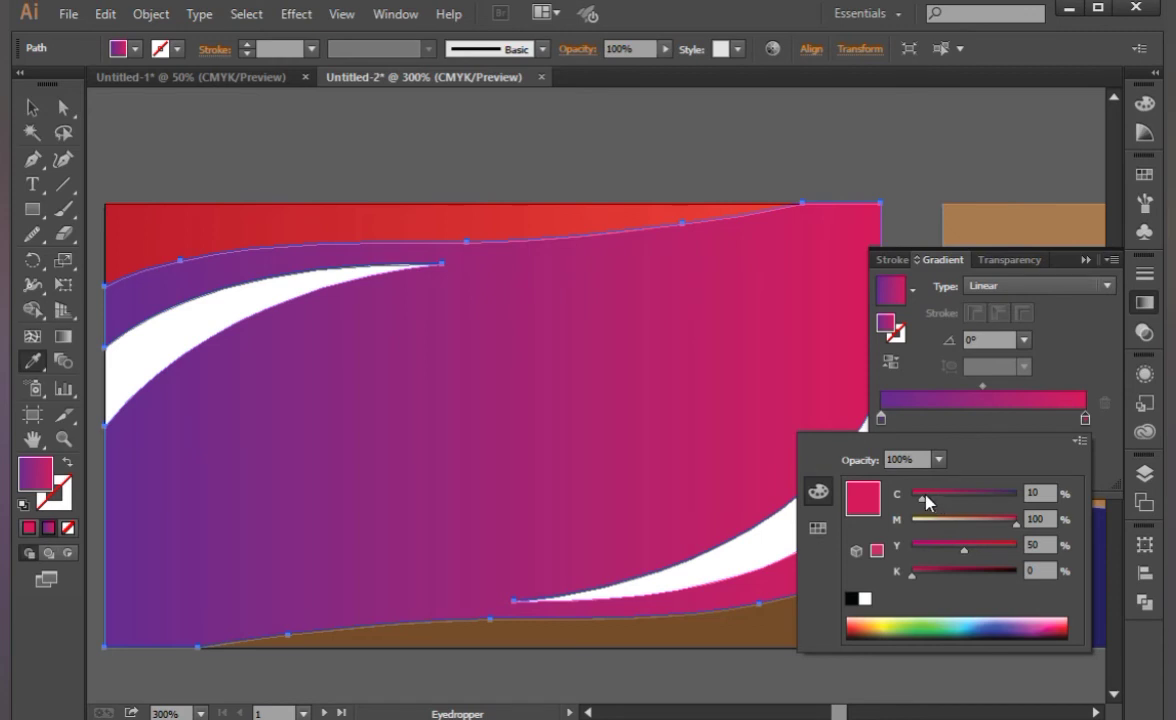
{"action": "left_click_drag", "start_coordinate": [926, 501], "coordinate": [1027, 500]}
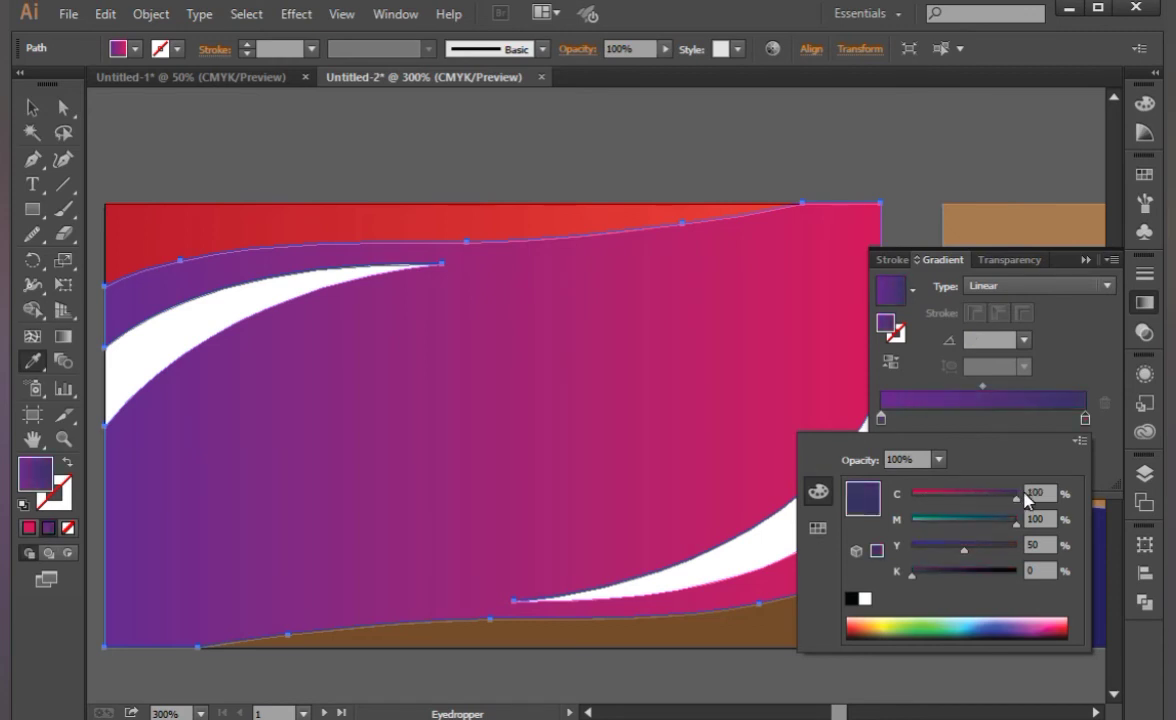
{"action": "mouse_move", "coordinate": [964, 551]}
{"action": "left_mouse_down"}
{"action": "mouse_move", "coordinate": [933, 577]}
{"action": "mouse_move", "coordinate": [960, 578]}
{"action": "mouse_move", "coordinate": [940, 557]}
{"action": "left_mouse_up"}
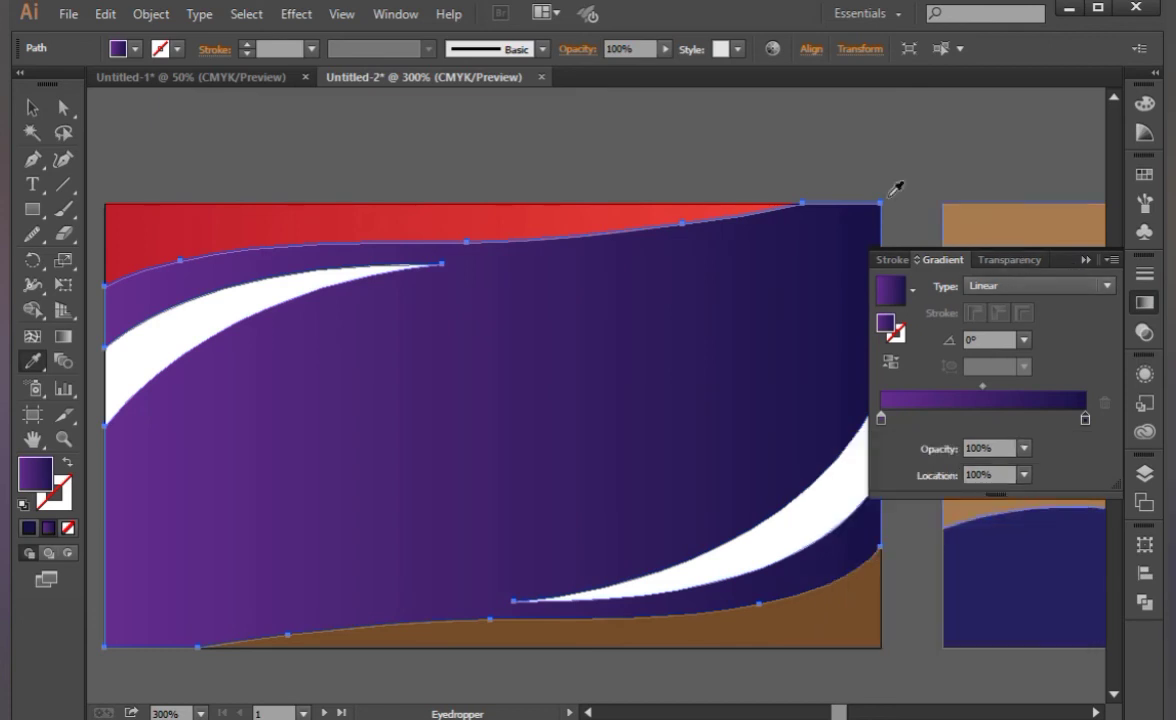
{"action": "left_click_drag", "start_coordinate": [650, 166], "coordinate": [38, 103]}
Eyedrop the first card's purple gradient onto the second card's brown background
{"action": "left_click", "coordinate": [38, 105]}
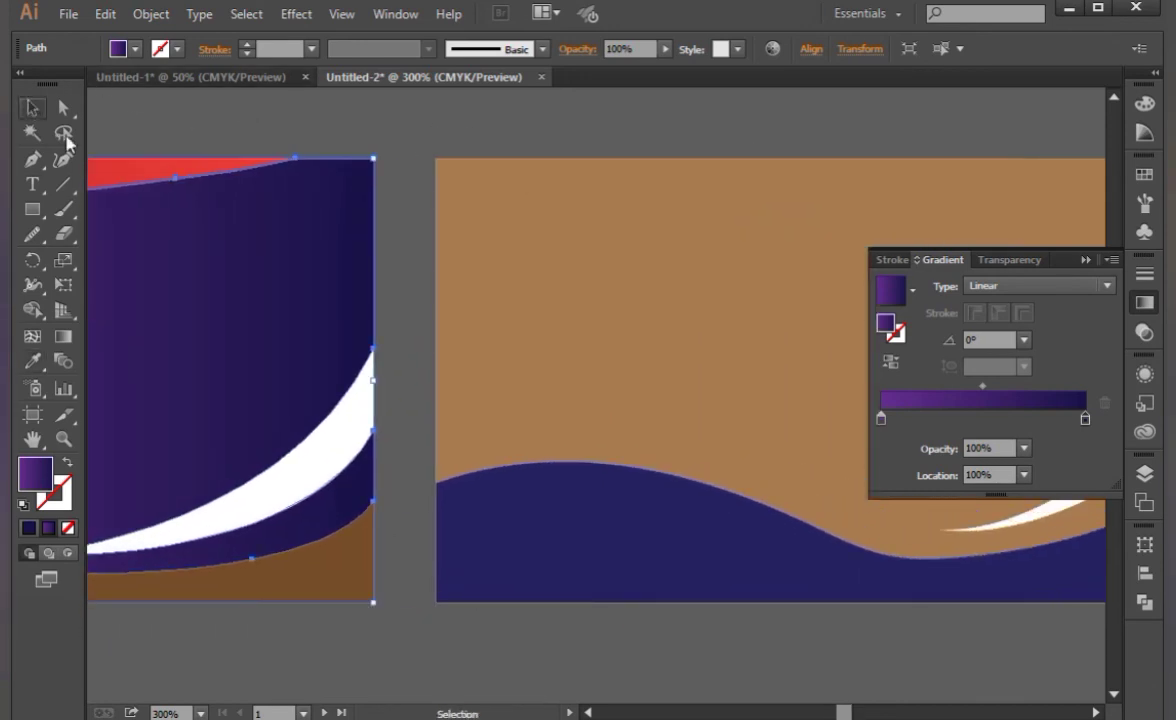
{"action": "left_click", "coordinate": [766, 349]}
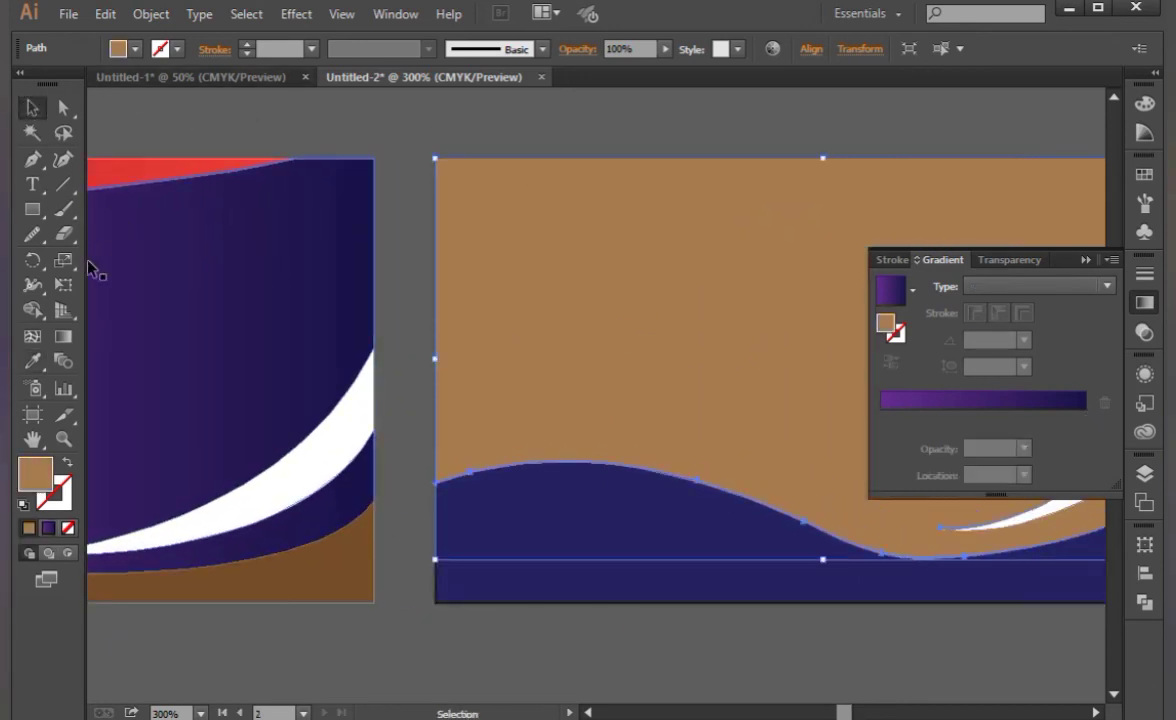
{"action": "left_click", "coordinate": [40, 353]}
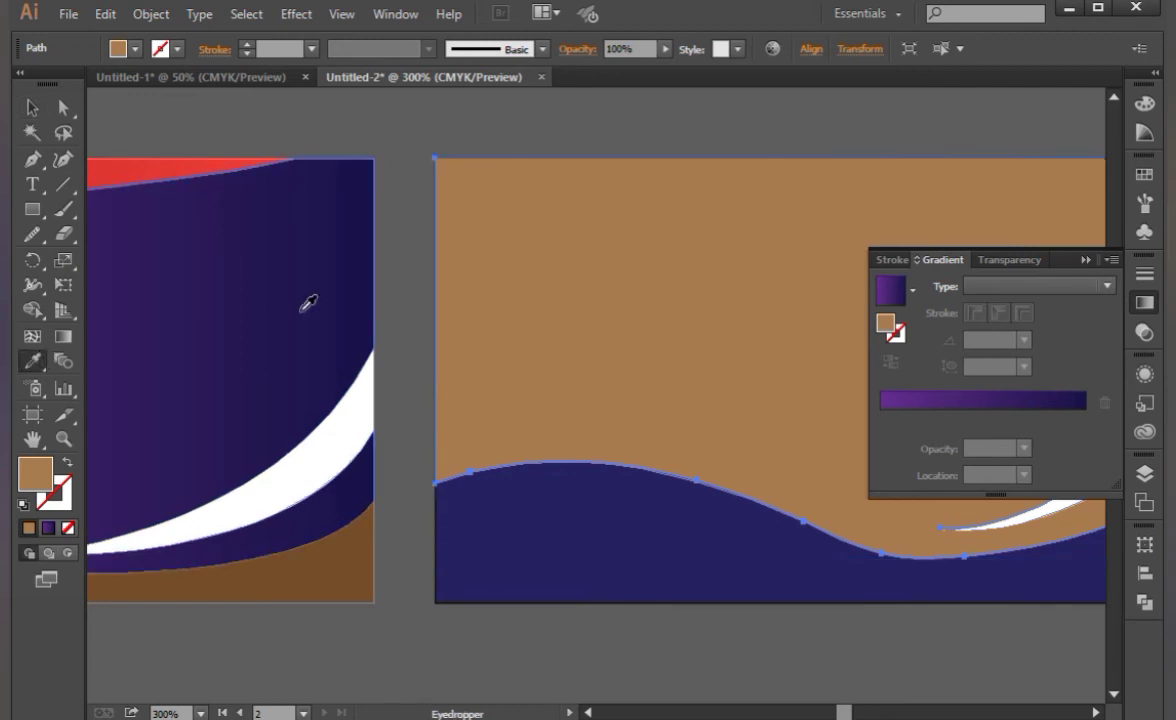
{"action": "left_click", "coordinate": [303, 309]}
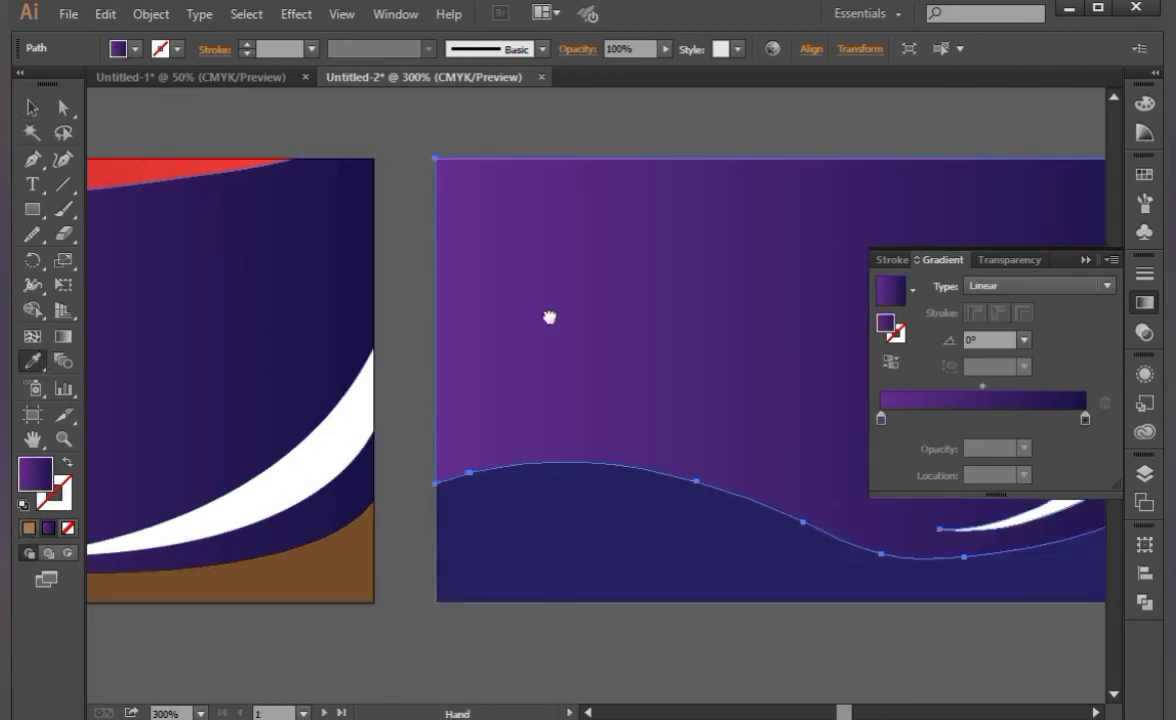
{"action": "left_click_drag", "start_coordinate": [551, 315], "coordinate": [415, 267]}
Recolour the second card's dark blue bottom wave brown with the eyedropper
{"action": "left_click", "coordinate": [32, 107]}
{"action": "left_click", "coordinate": [372, 457]}
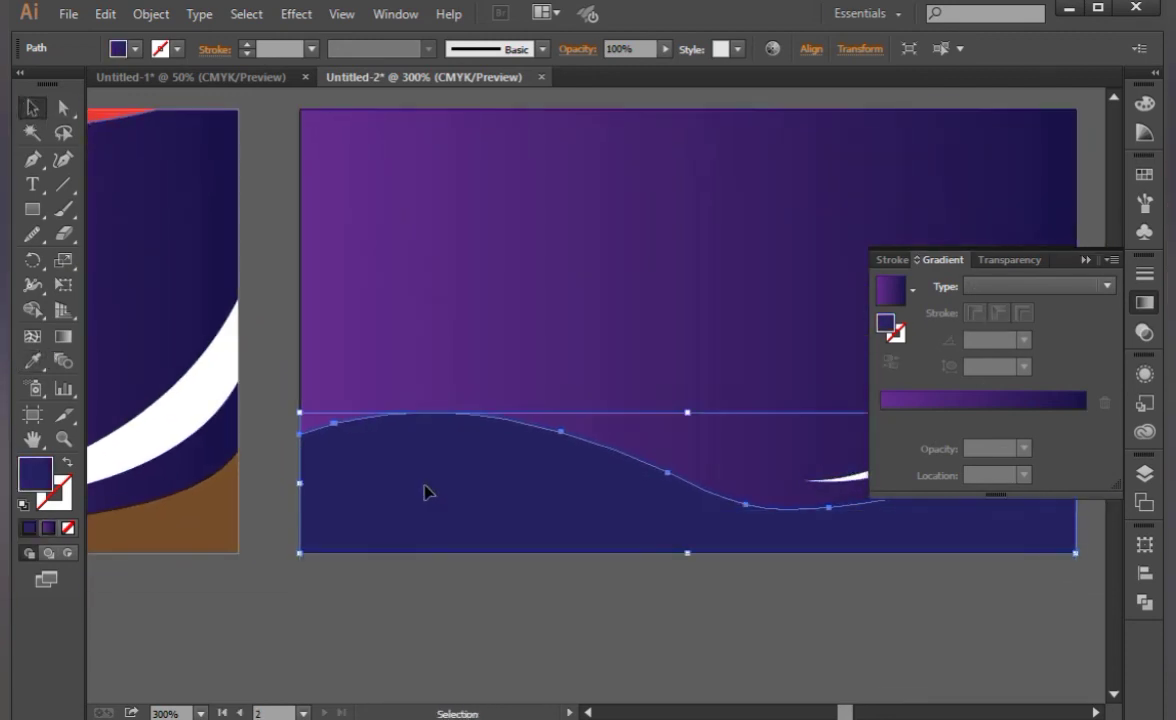
{"action": "left_click", "coordinate": [42, 363]}
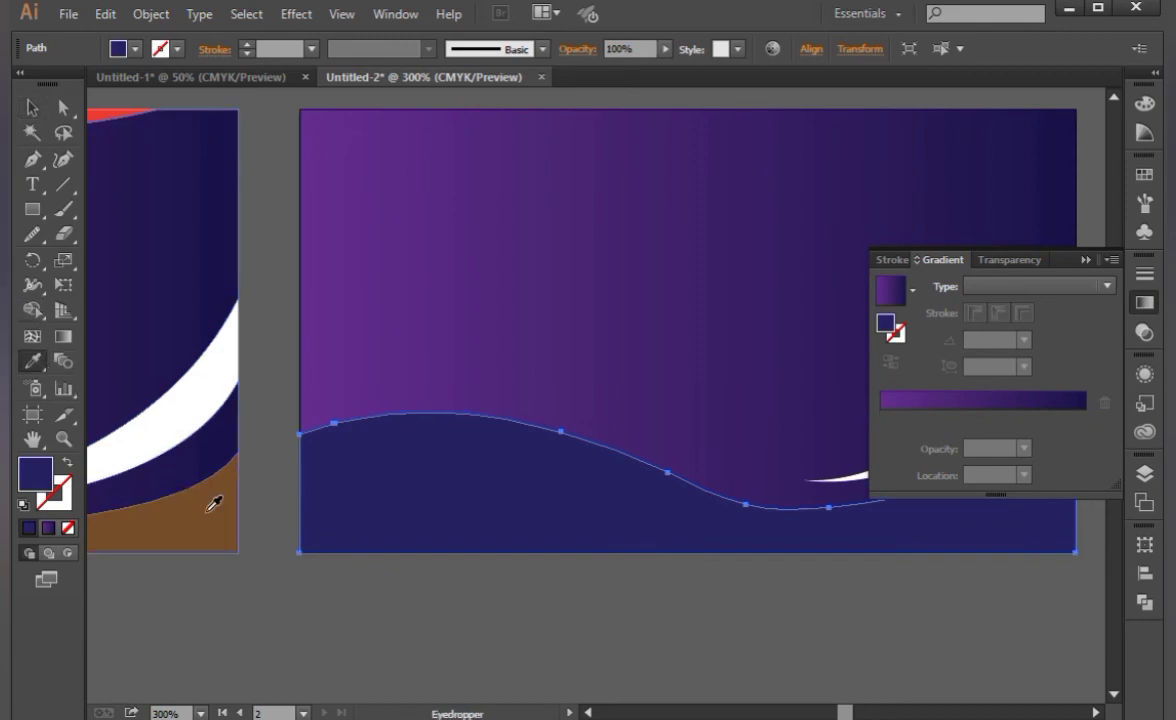
{"action": "left_click", "coordinate": [215, 495]}
{"action": "left_click", "coordinate": [32, 107]}
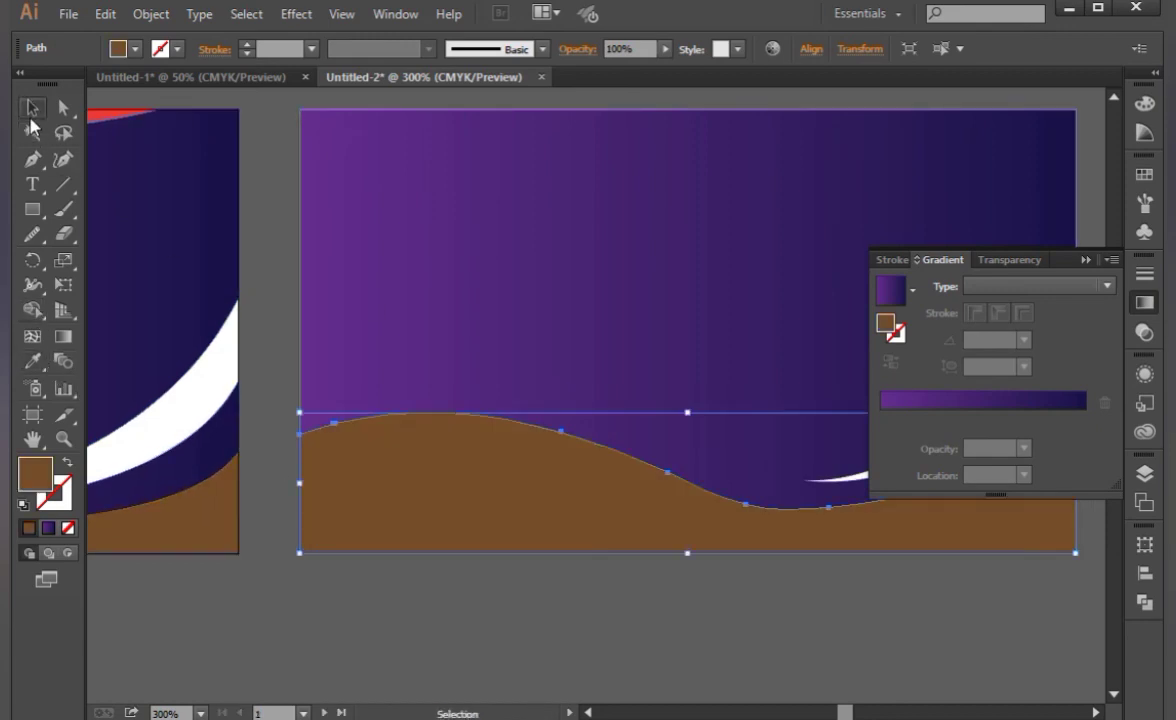
{"action": "key", "text": "ctrl+minus"}
{"action": "key", "text": "ctrl+minus"}
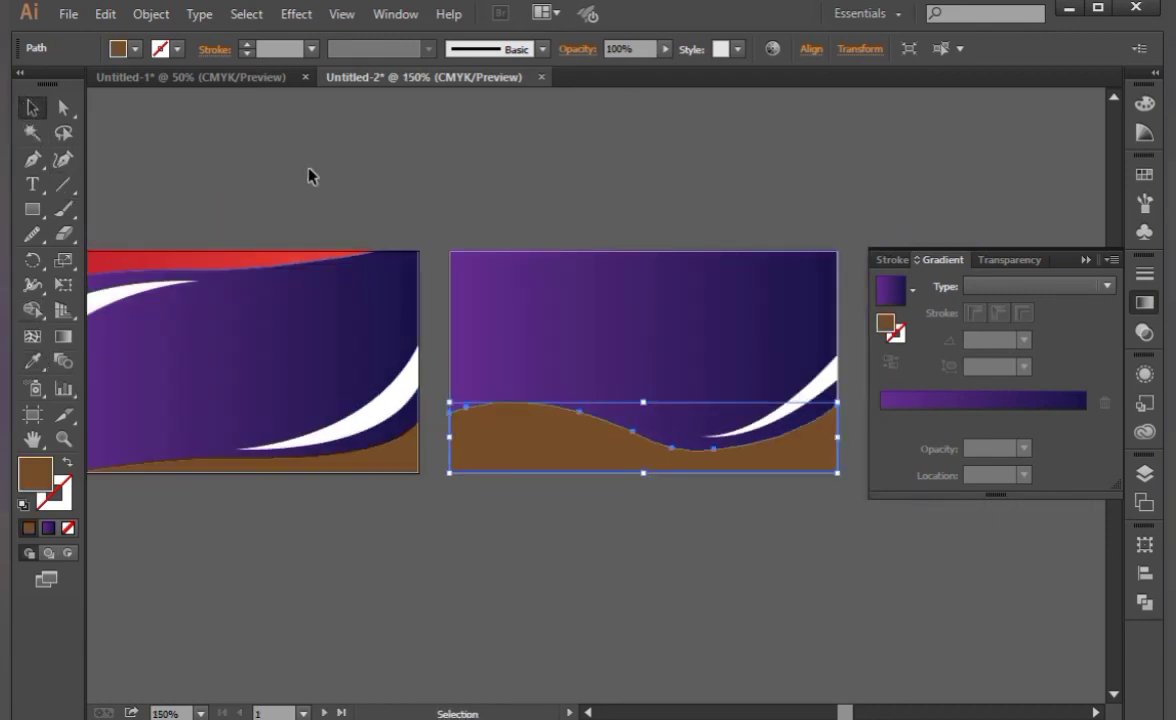
{"action": "left_click", "coordinate": [300, 170]}
{"action": "left_click", "coordinate": [1088, 261]}
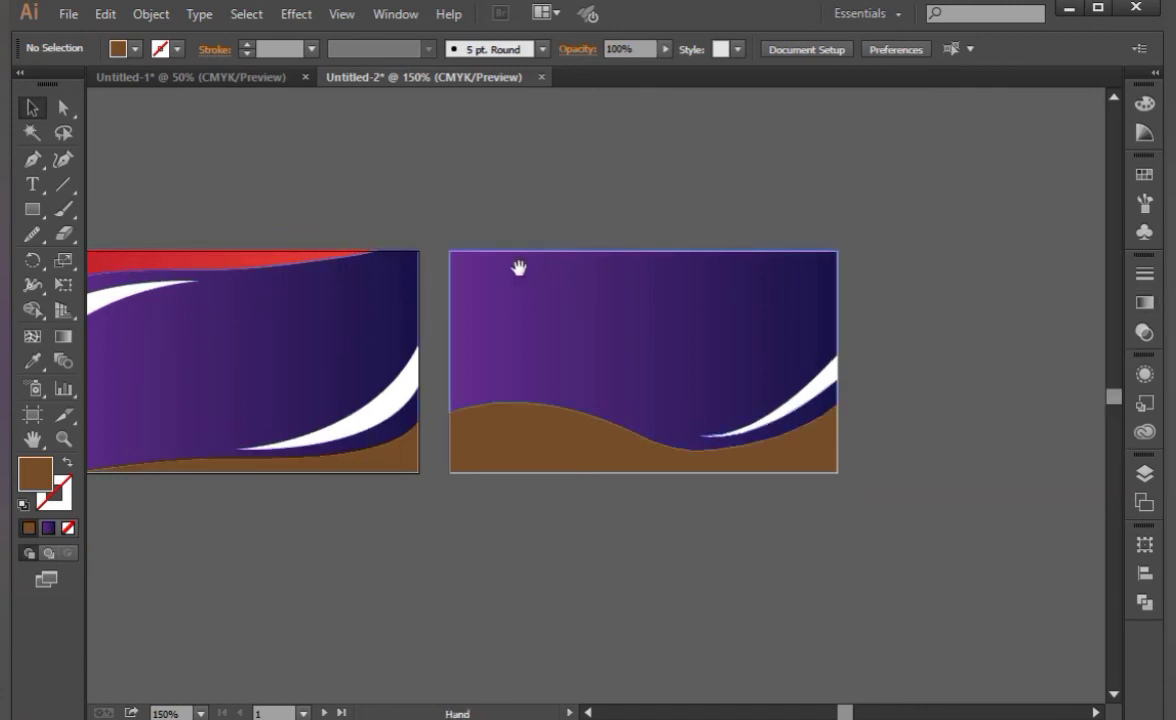
{"action": "left_click_drag", "start_coordinate": [519, 266], "coordinate": [701, 273]}
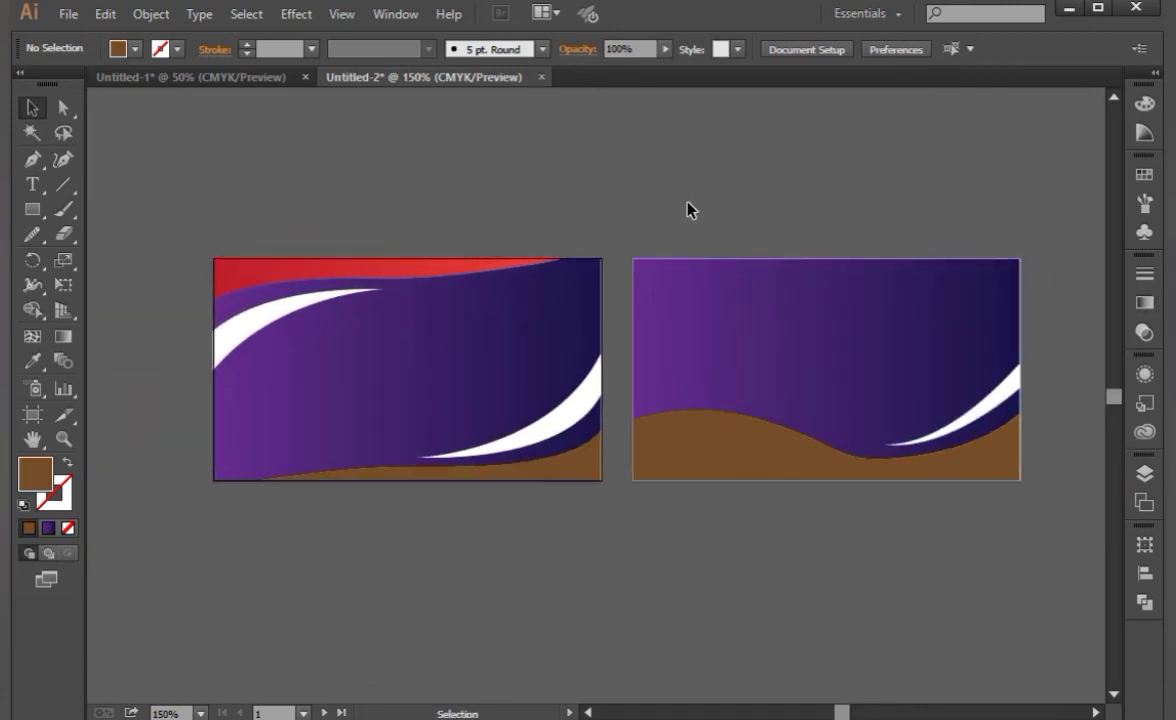
Nudge the contact icon up and align the phone, web and email lines beside their icons
{"action": "left_click", "coordinate": [195, 82]}
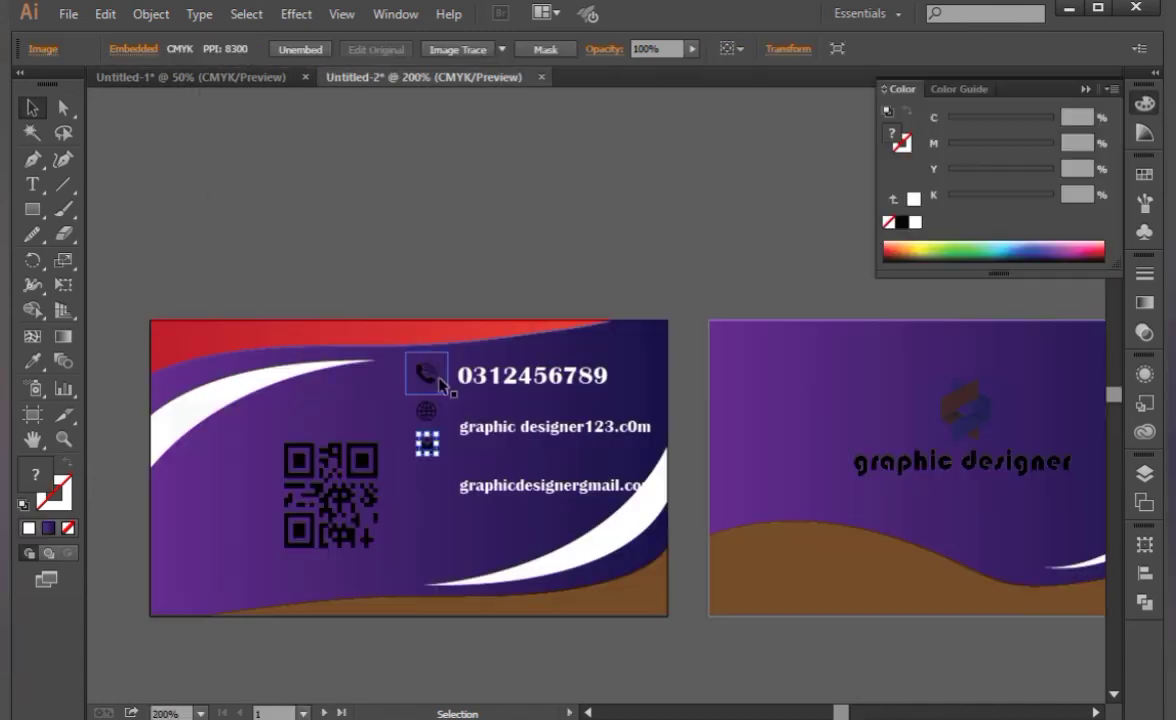
{"action": "mouse_move", "coordinate": [427, 440]}
{"action": "left_mouse_down"}
{"action": "mouse_move", "coordinate": [446, 416]}
{"action": "mouse_move", "coordinate": [427, 433]}
{"action": "left_mouse_up"}
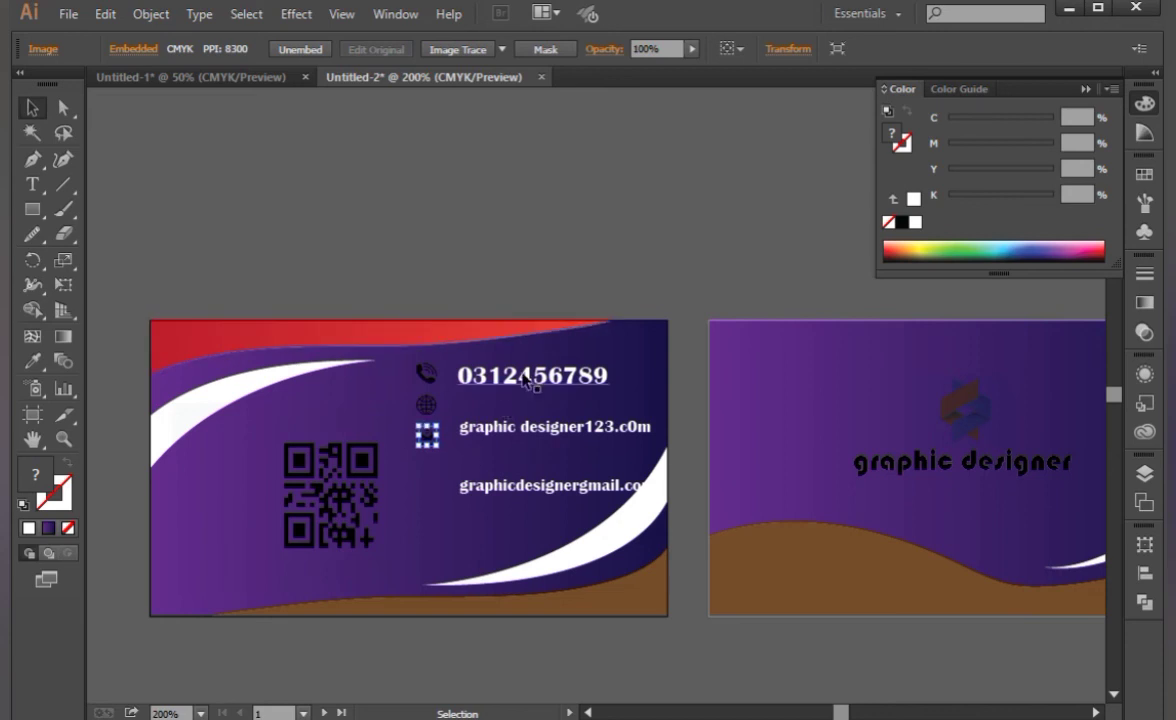
{"action": "left_click_drag", "start_coordinate": [479, 375], "coordinate": [467, 371]}
{"action": "left_click_drag", "start_coordinate": [510, 428], "coordinate": [510, 407]}
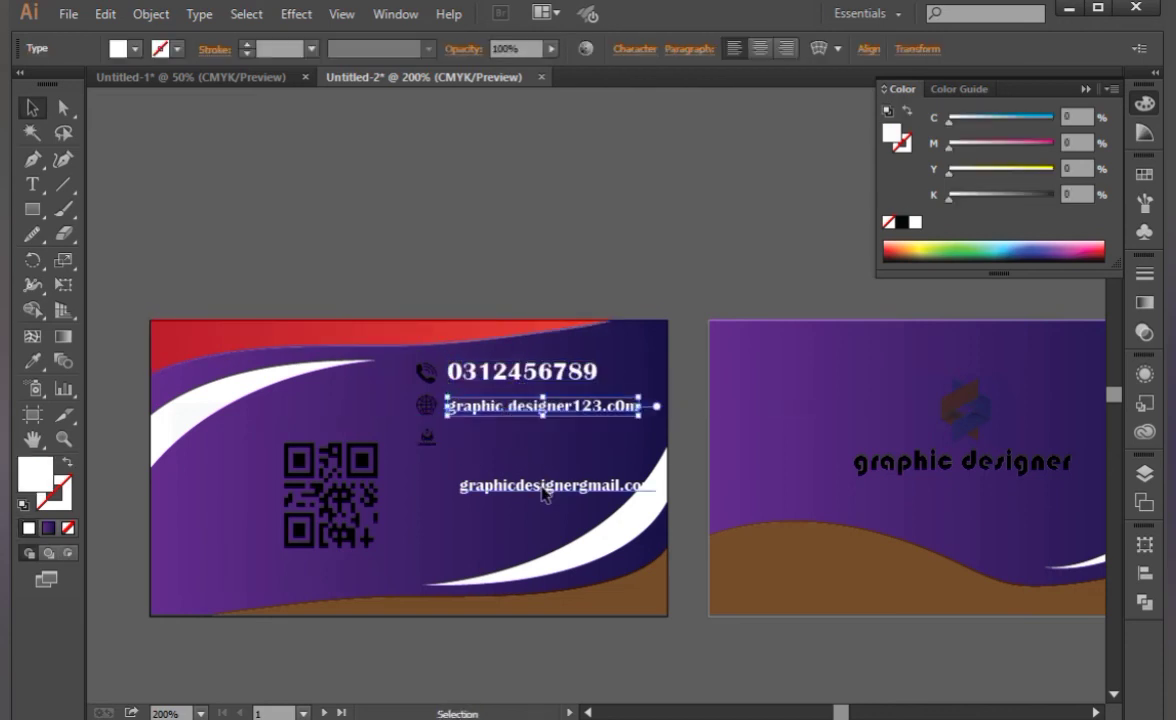
{"action": "mouse_move", "coordinate": [542, 490]}
{"action": "left_mouse_down"}
{"action": "mouse_move", "coordinate": [531, 436]}
{"action": "mouse_move", "coordinate": [529, 446]}
{"action": "left_mouse_up"}
{"action": "left_click", "coordinate": [598, 252]}
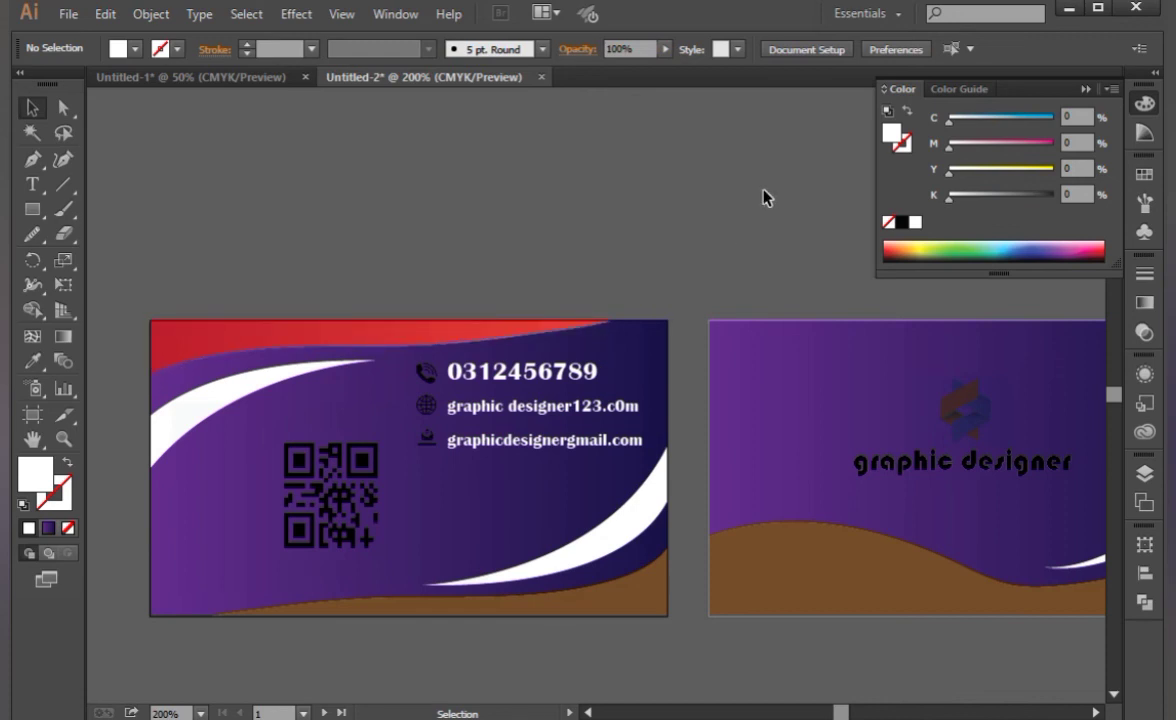
{"action": "left_click", "coordinate": [1086, 90]}
Type the title 'thanks watch this video', enlarge it, and centre it above both cards
{"action": "left_click", "coordinate": [40, 188]}
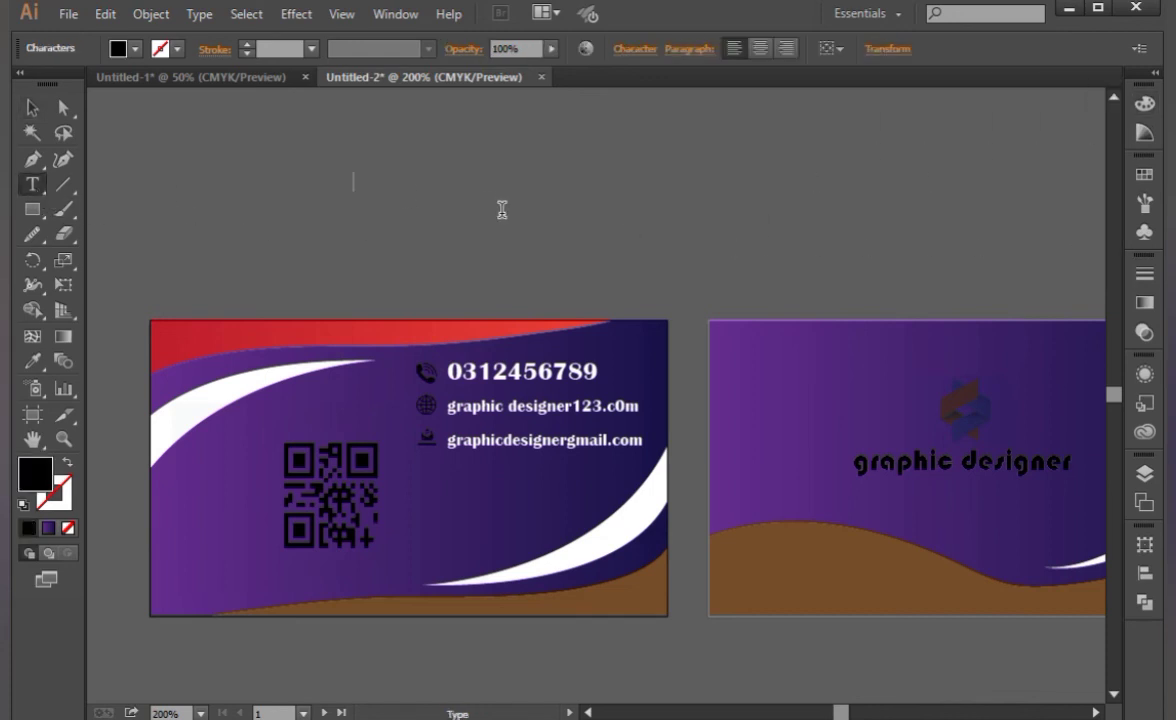
{"action": "type", "text": "thanks"}
{"action": "type", "text": " wat"}
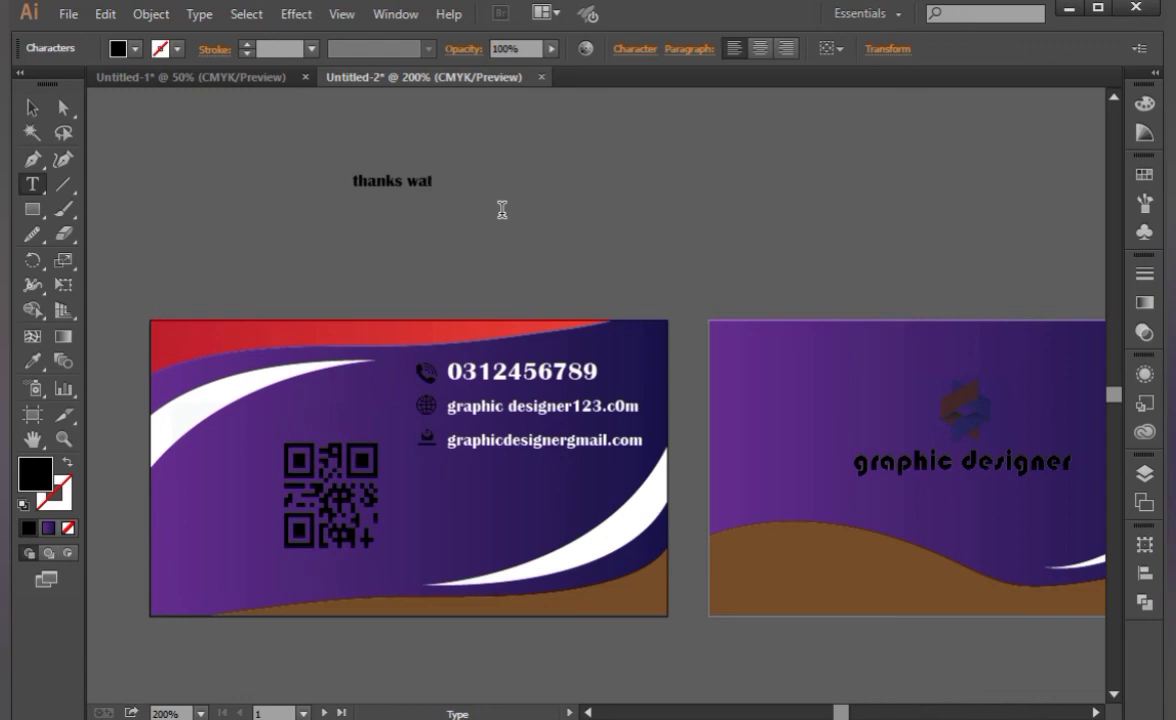
{"action": "type", "text": "c"}
{"action": "type", "text": "h this video"}
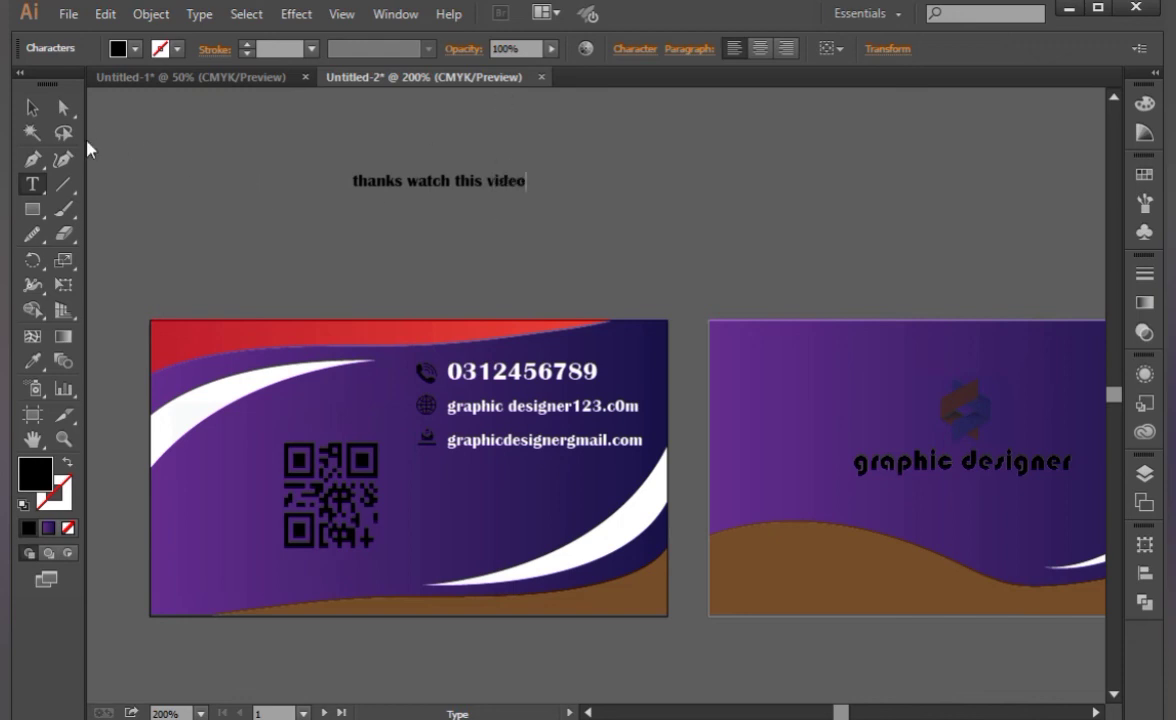
{"action": "left_click", "coordinate": [32, 107]}
{"action": "left_click_drag", "start_coordinate": [526, 189], "coordinate": [929, 292]}
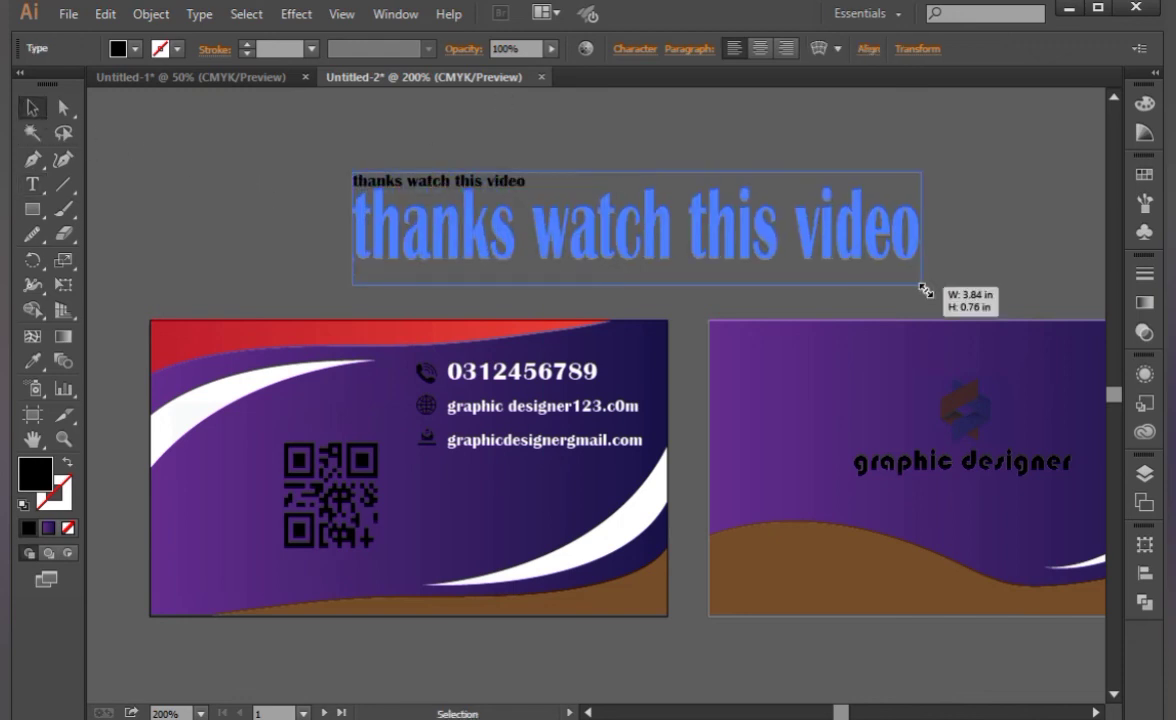
{"action": "left_click_drag", "start_coordinate": [781, 193], "coordinate": [896, 230]}
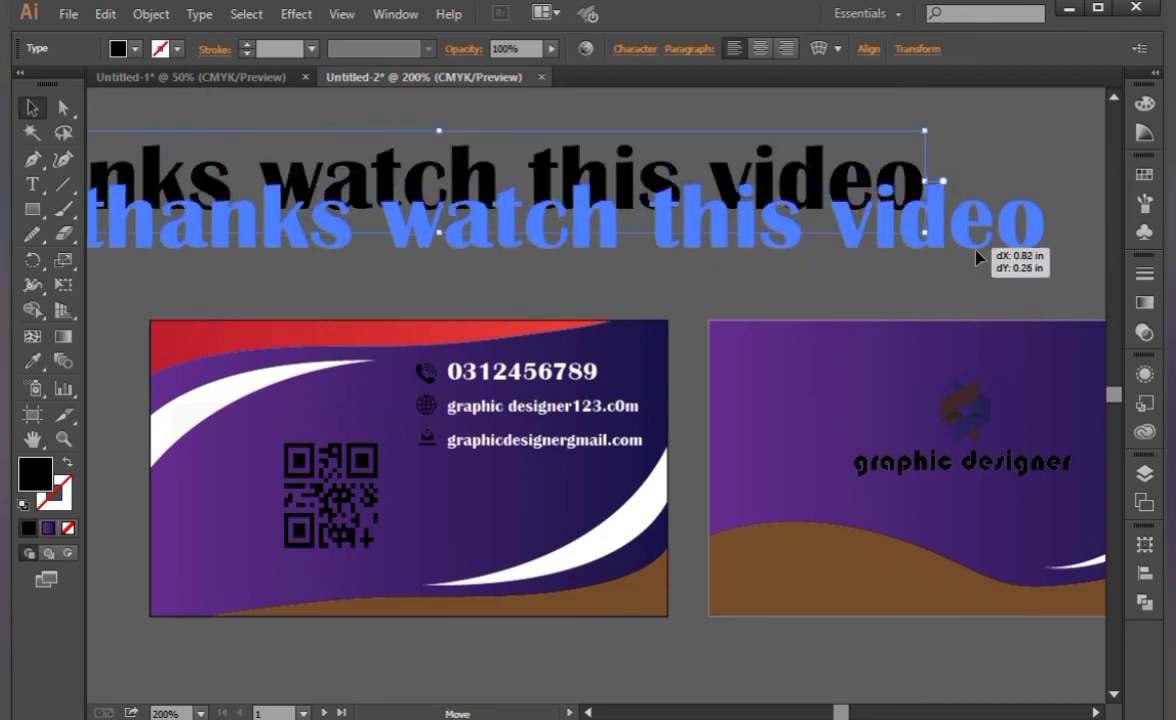
{"action": "left_click_drag", "start_coordinate": [911, 348], "coordinate": [854, 342]}
{"action": "left_click_drag", "start_coordinate": [874, 249], "coordinate": [935, 257]}
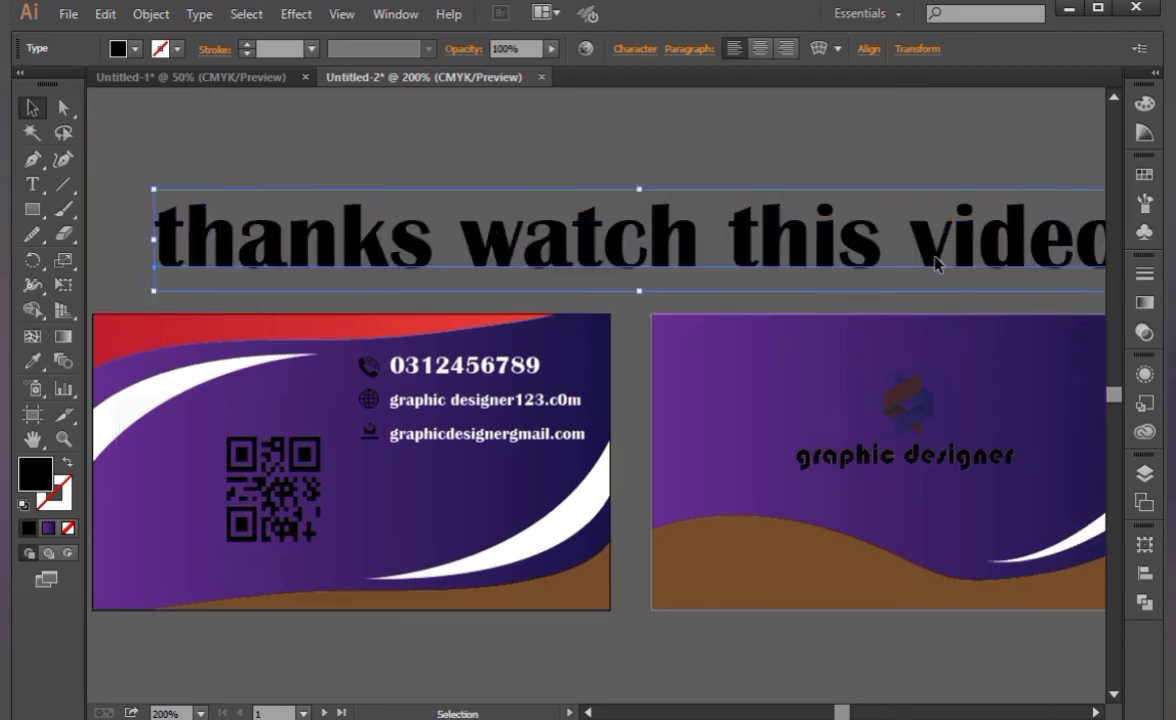
{"action": "key", "text": "ctrl+minus"}
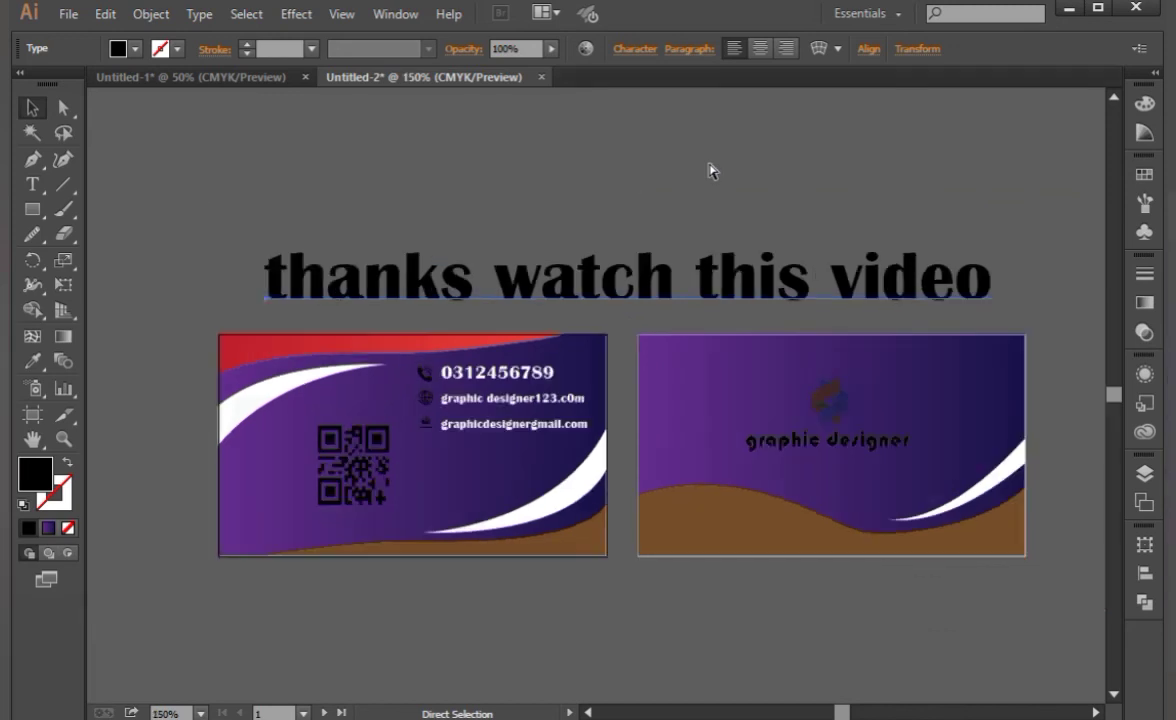
{"action": "left_click", "coordinate": [709, 171]}
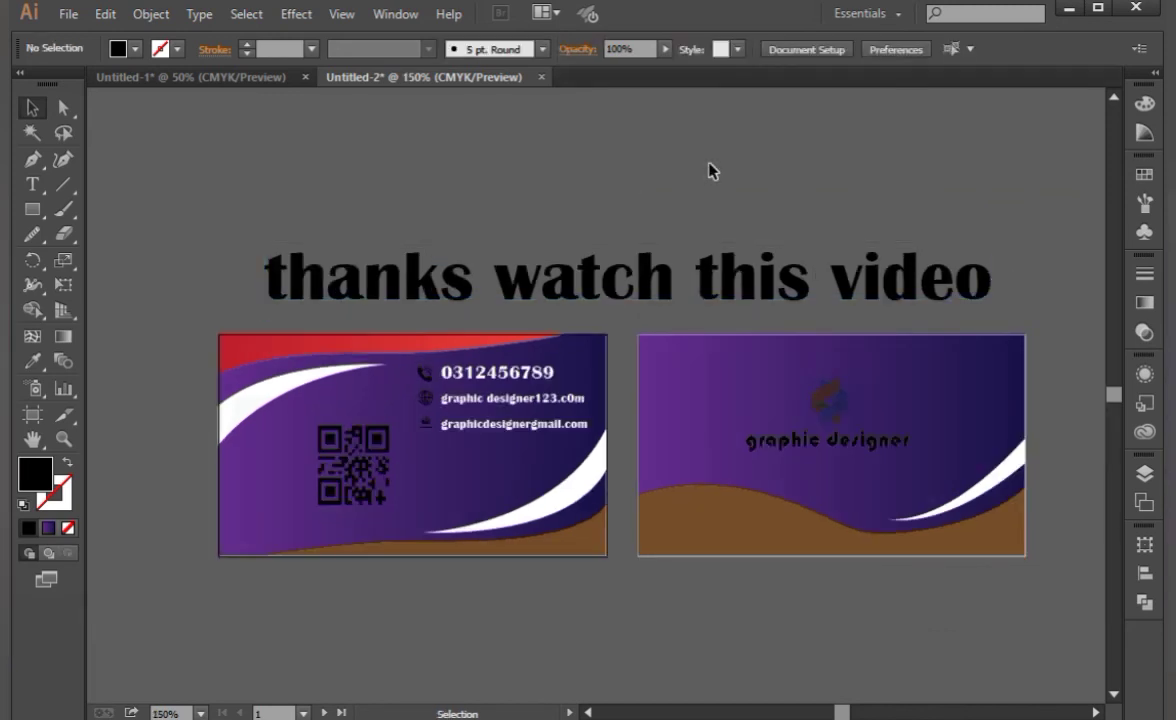